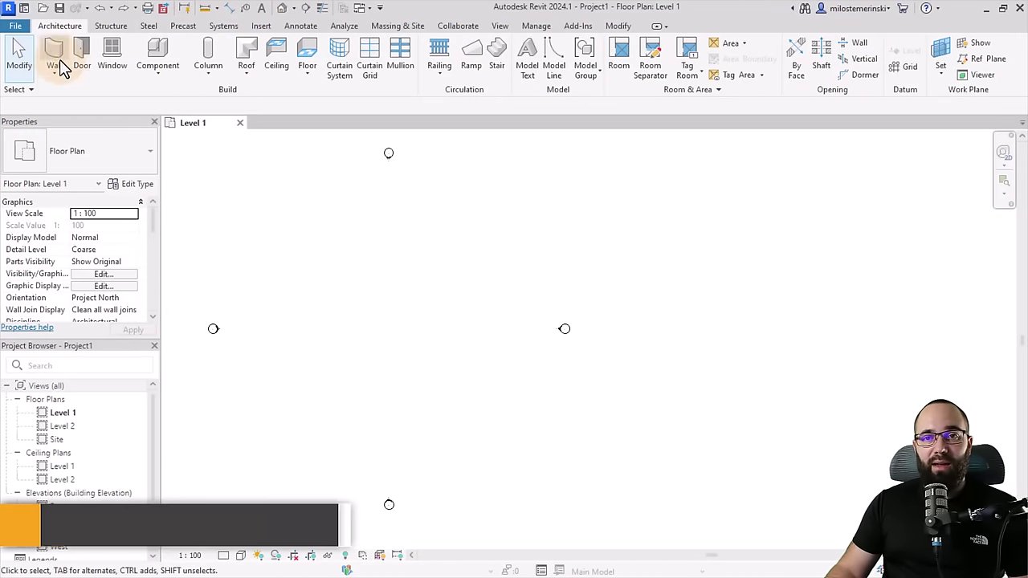
Start a wall of the Curtain Wall Storefront type and set its shape to a start-end-radius arc.
{"action": "key", "text": "w"}
{"action": "key", "text": "a"}
{"action": "left_click", "coordinate": [77, 166]}
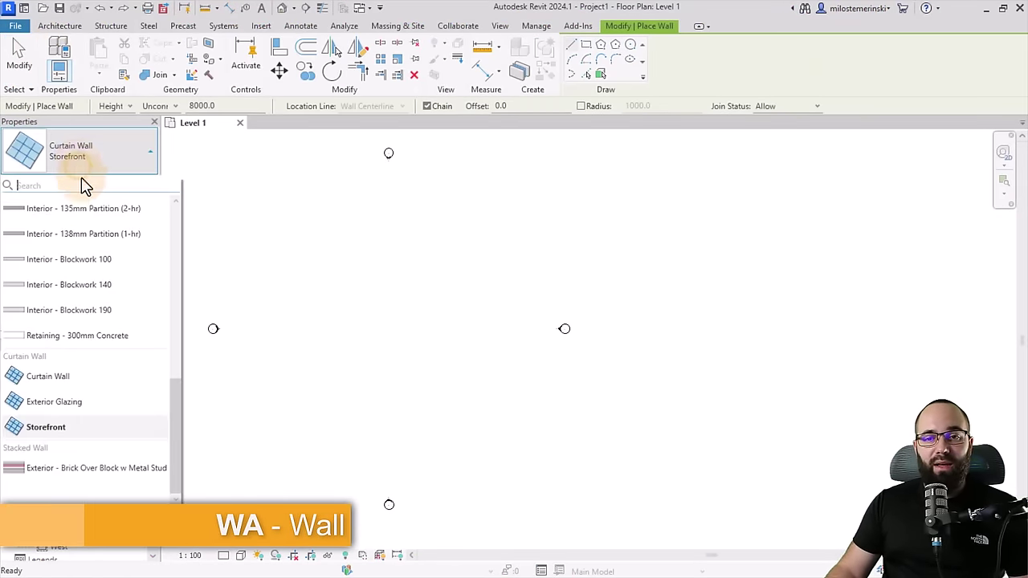
{"action": "left_click", "coordinate": [41, 428]}
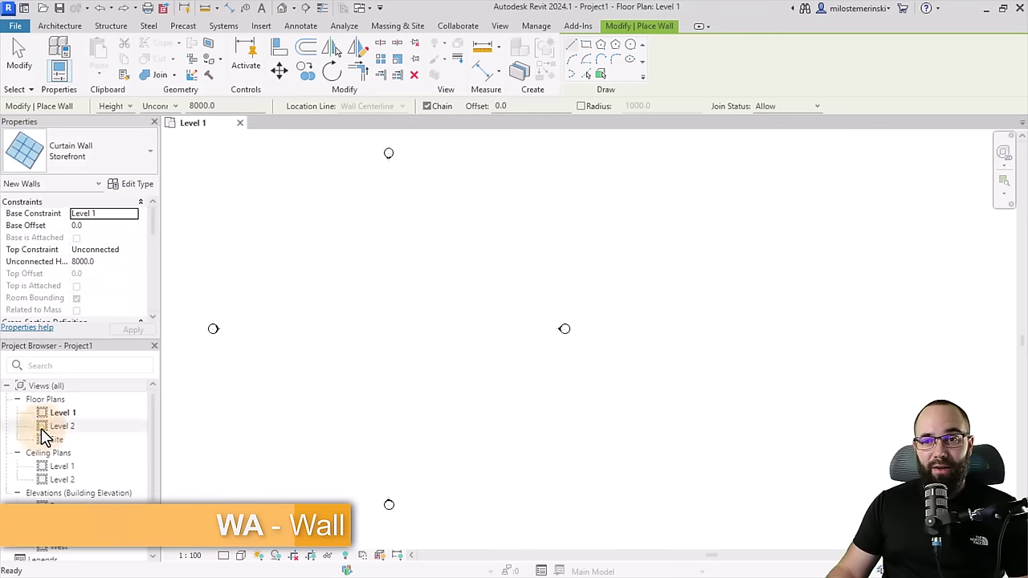
{"action": "left_click", "coordinate": [572, 60]}
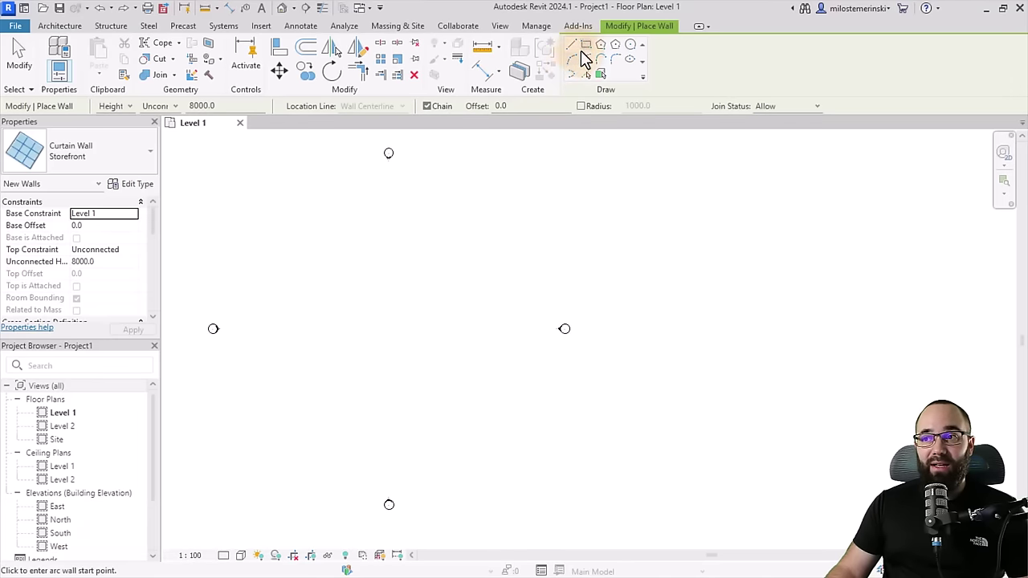
{"action": "left_click", "coordinate": [575, 70]}
Draw one curved storefront wall with vertically aligned ends, bulging toward the east, with a radius of about 2092 mm.
{"action": "left_click", "coordinate": [378, 305]}
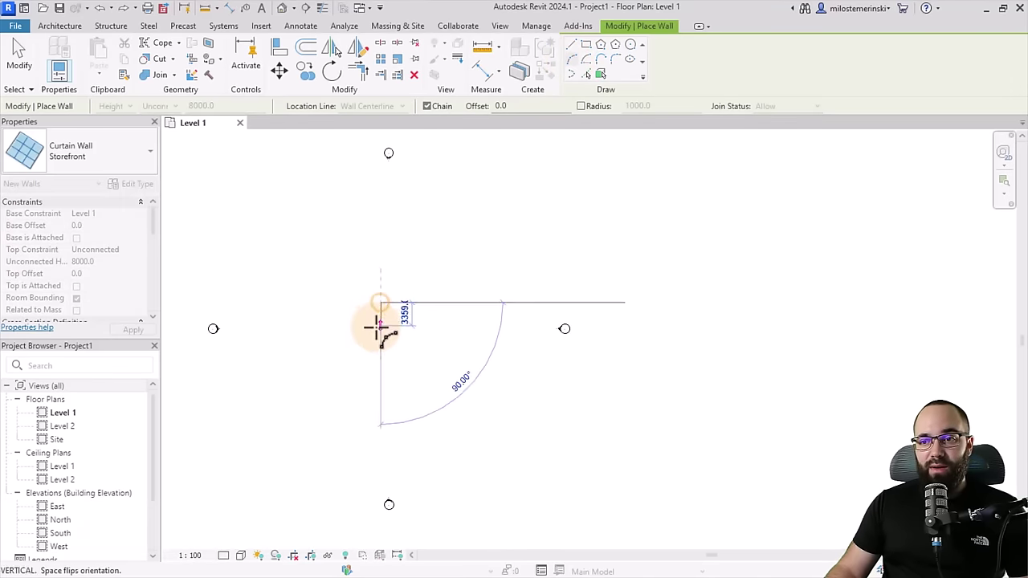
{"action": "scroll", "coordinate": [379, 333], "scroll_direction": "up", "scroll_amount": 2}
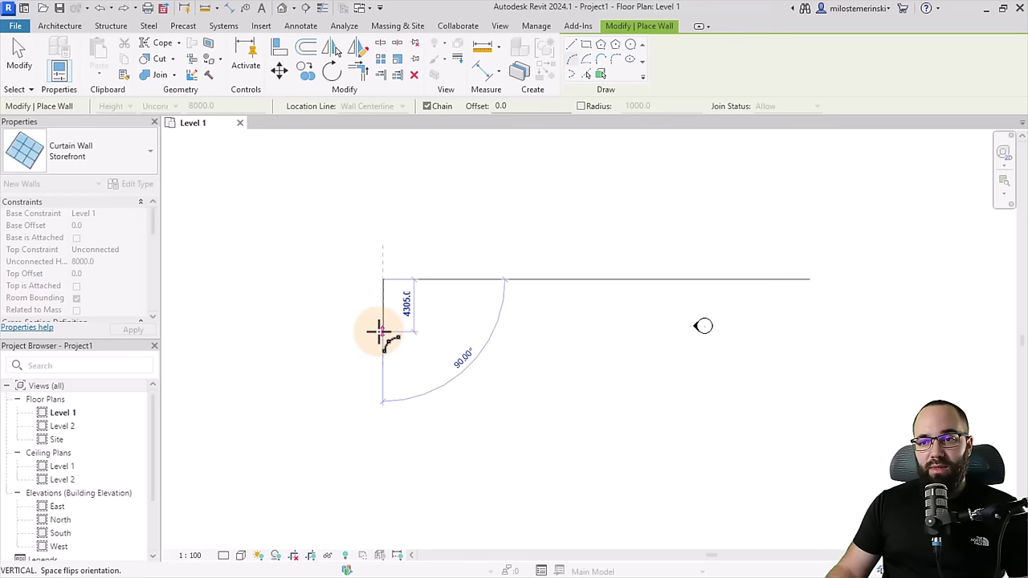
{"action": "left_click", "coordinate": [381, 329]}
{"action": "scroll", "coordinate": [390, 306], "scroll_direction": "up", "scroll_amount": 2}
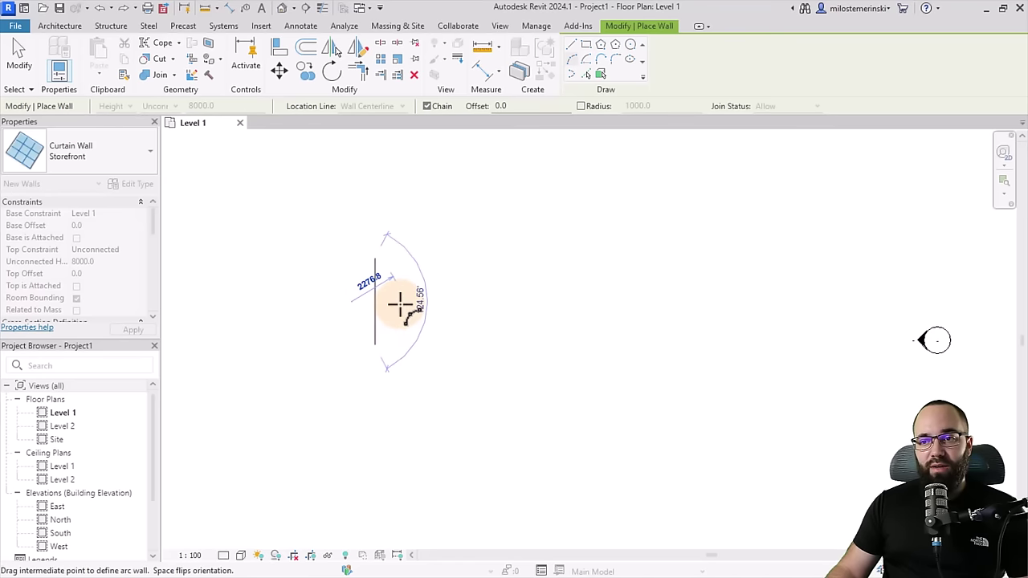
{"action": "left_click", "coordinate": [408, 302]}
{"action": "scroll", "coordinate": [423, 313], "scroll_direction": "up", "scroll_amount": 2}
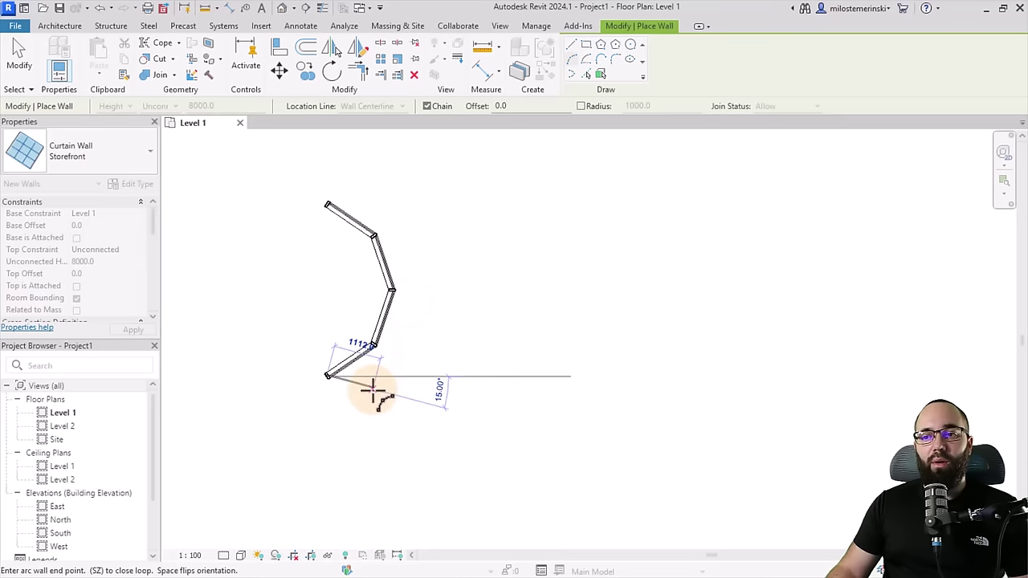
{"action": "left_click", "coordinate": [369, 394]}
{"action": "key", "text": "Escape"}
{"action": "key", "text": "Escape"}
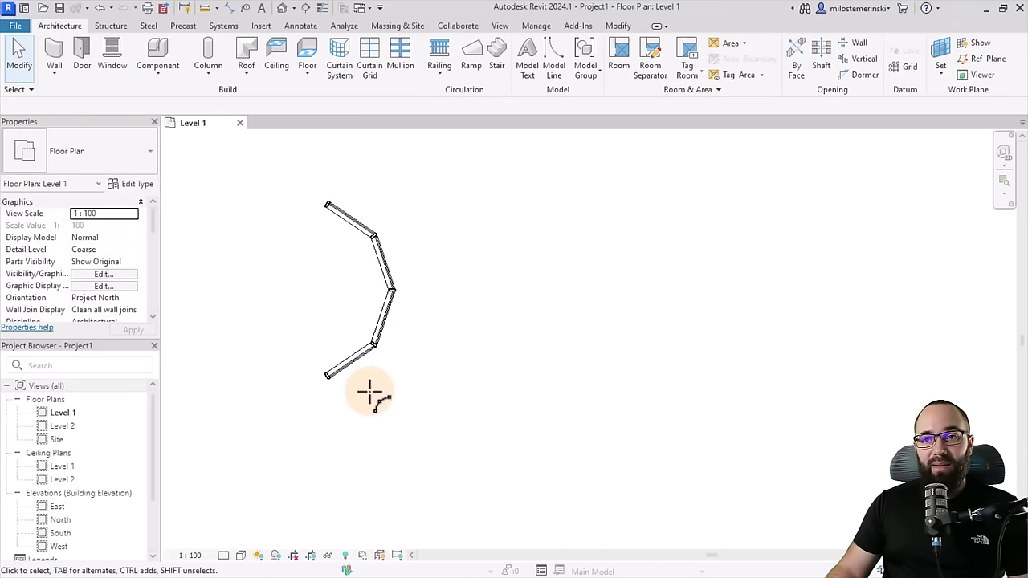
Open the default 3D view and examine the curved storefront wall's panels and mullions from its outer side.
{"action": "left_click", "coordinate": [282, 10]}
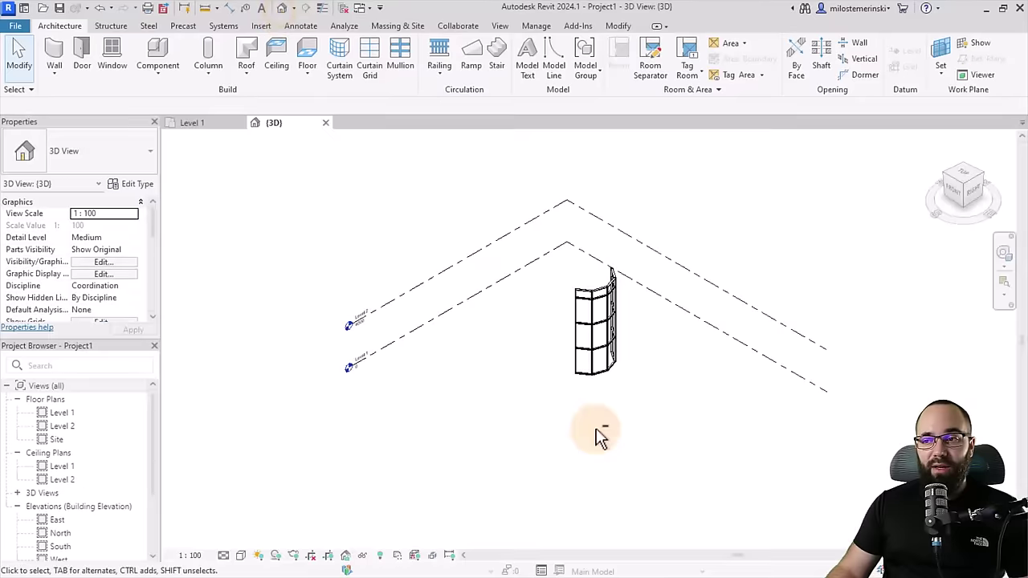
{"action": "middle_click_drag", "start_coordinate": [597, 436], "coordinate": [313, 367], "text": "shift"}
{"action": "scroll", "coordinate": [313, 367], "scroll_direction": "up", "scroll_amount": 2}
{"action": "middle_click_drag", "start_coordinate": [235, 299], "coordinate": [253, 375], "text": "shift"}
{"action": "scroll", "coordinate": [328, 437], "scroll_direction": "up", "scroll_amount": 2}
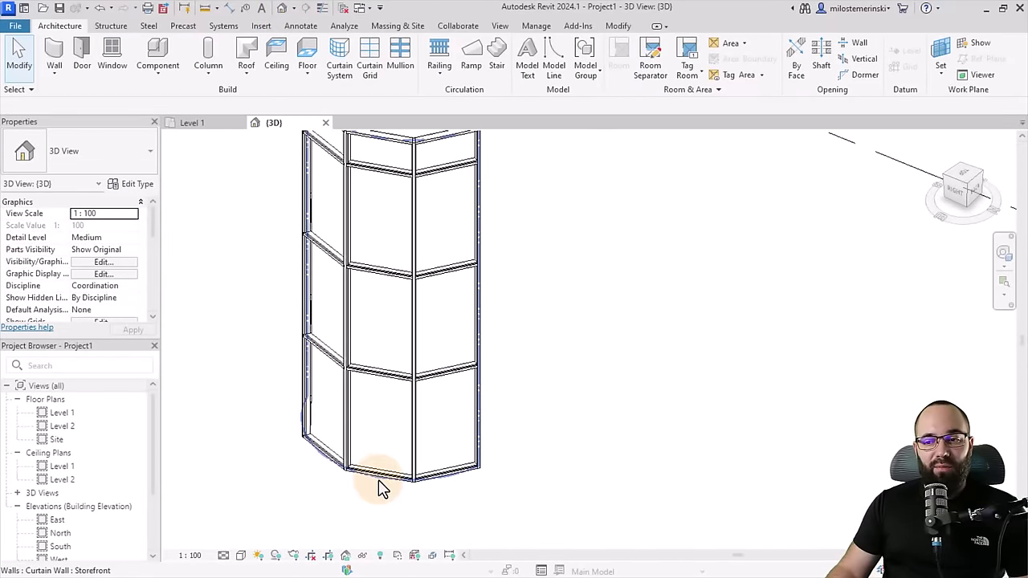
{"action": "middle_click_drag", "start_coordinate": [380, 487], "coordinate": [345, 482], "text": "shift"}
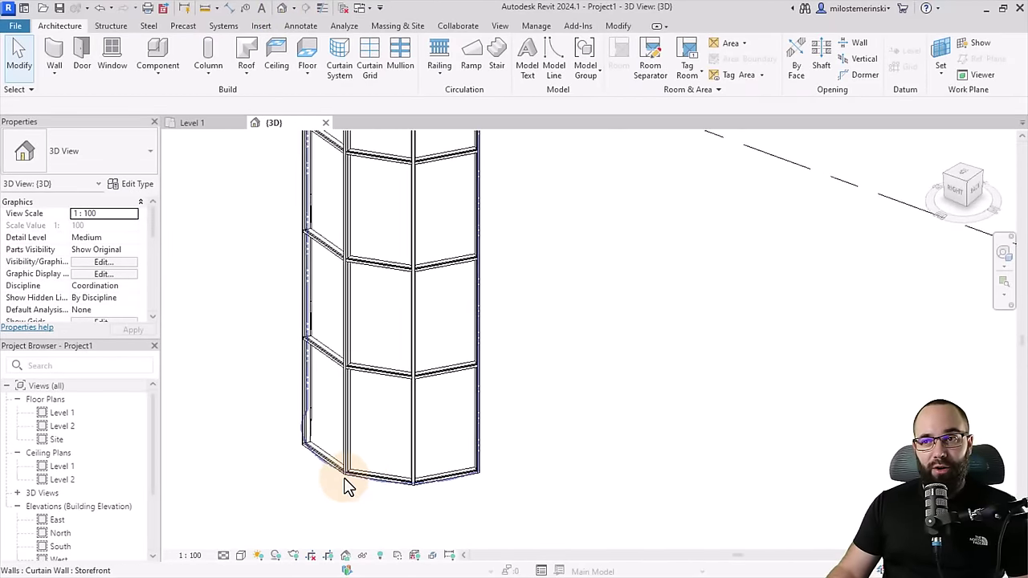
{"action": "scroll", "coordinate": [345, 483], "scroll_direction": "down", "scroll_amount": 3}
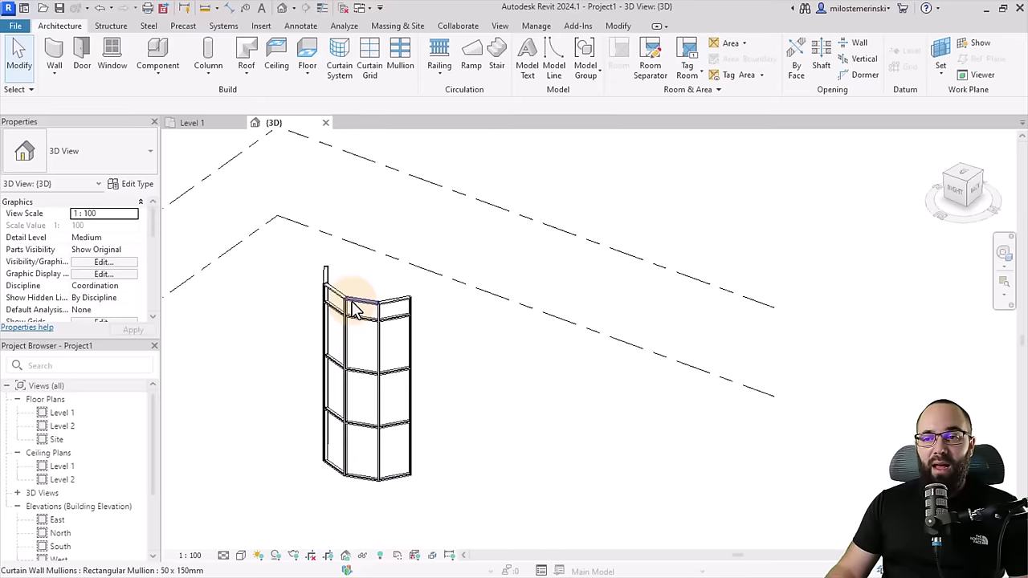
Lower the top of the curved storefront wall so that it is three panel rows high.
{"action": "left_click", "coordinate": [394, 313]}
{"action": "left_click_drag", "start_coordinate": [359, 271], "coordinate": [358, 361]}
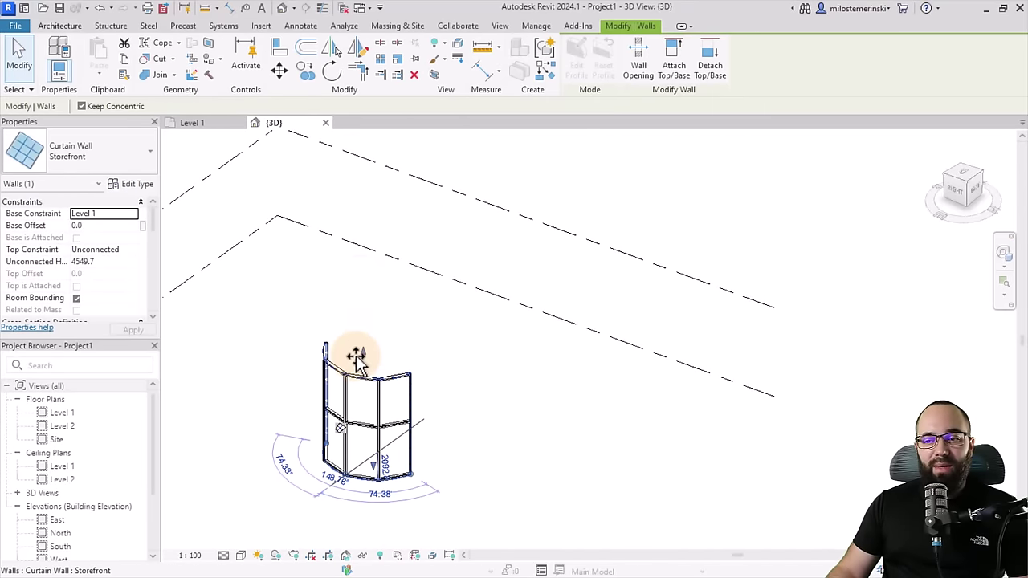
{"action": "middle_click_drag", "start_coordinate": [317, 356], "coordinate": [356, 349], "text": "shift"}
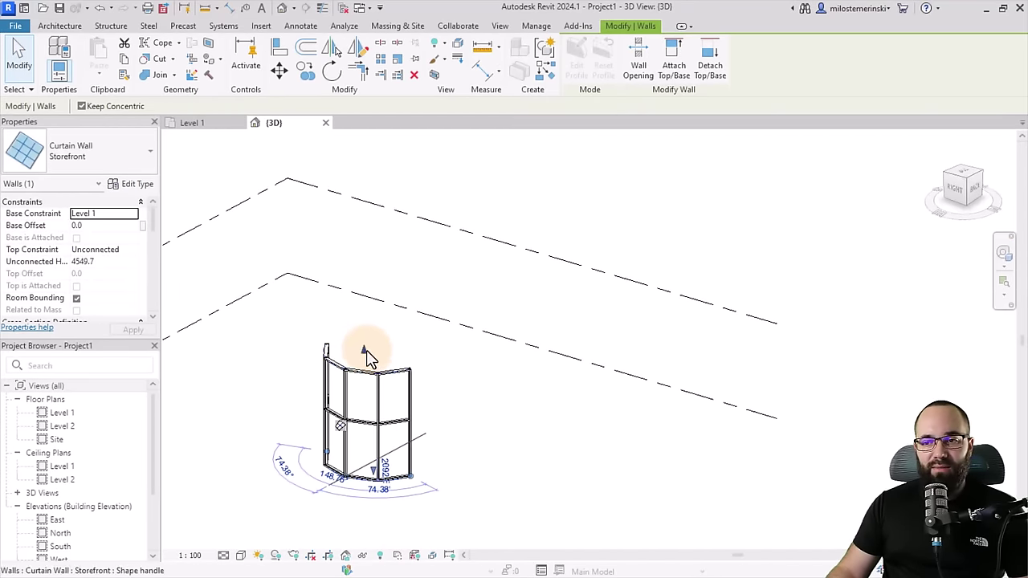
{"action": "left_click_drag", "start_coordinate": [366, 358], "coordinate": [365, 302]}
{"action": "middle_click_drag", "start_coordinate": [366, 310], "coordinate": [332, 401], "text": "shift"}
{"action": "scroll", "coordinate": [475, 453], "scroll_direction": "up", "scroll_amount": 3}
{"action": "left_click", "coordinate": [523, 443]}
{"action": "middle_click_drag", "start_coordinate": [523, 443], "coordinate": [426, 387], "text": "shift"}
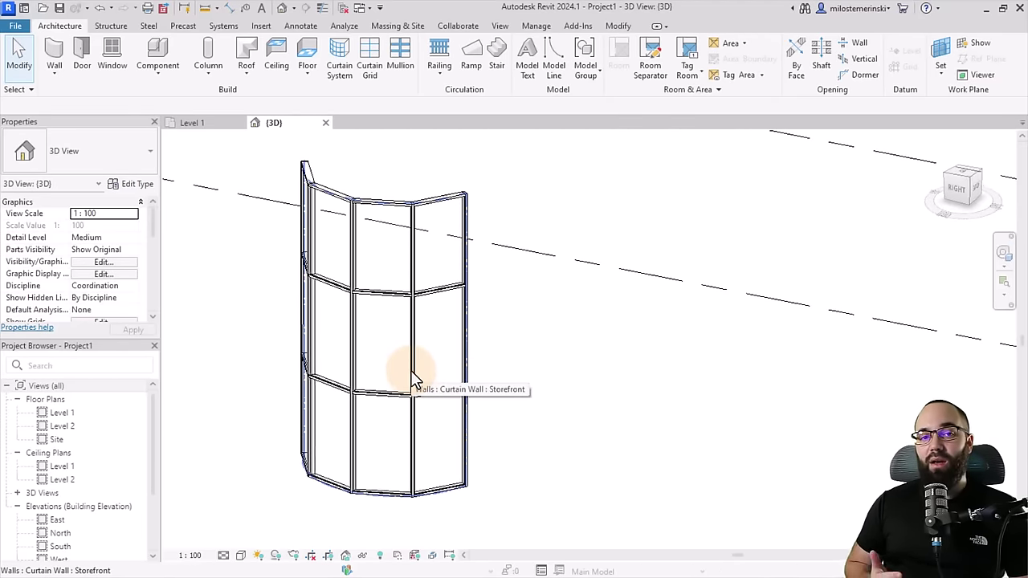
Draw a straight Generic - 200mm basic wall about 3419 mm long beside the curved storefront wall.
{"action": "left_click", "coordinate": [63, 63]}
{"action": "left_click", "coordinate": [86, 157]}
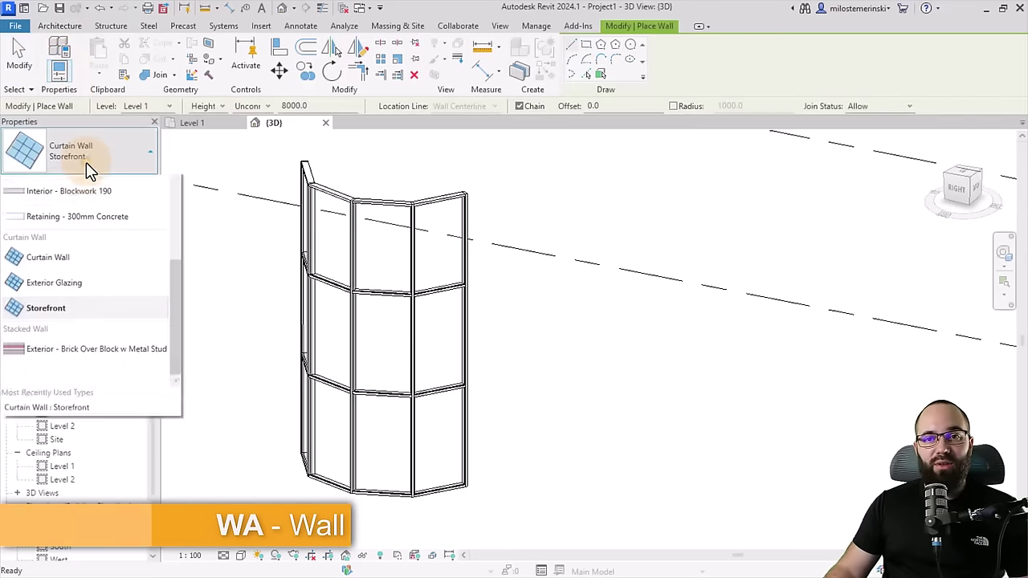
{"action": "scroll", "coordinate": [83, 291], "scroll_direction": "up", "scroll_amount": 5}
{"action": "scroll", "coordinate": [64, 309], "scroll_direction": "down", "scroll_amount": 2}
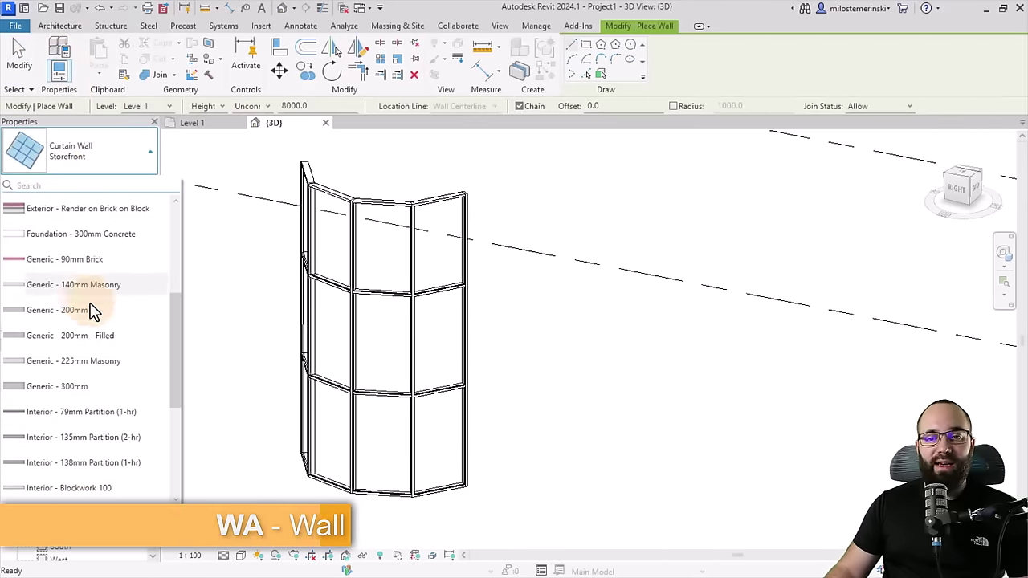
{"action": "left_click", "coordinate": [57, 315]}
{"action": "scroll", "coordinate": [257, 305], "scroll_direction": "down", "scroll_amount": 2}
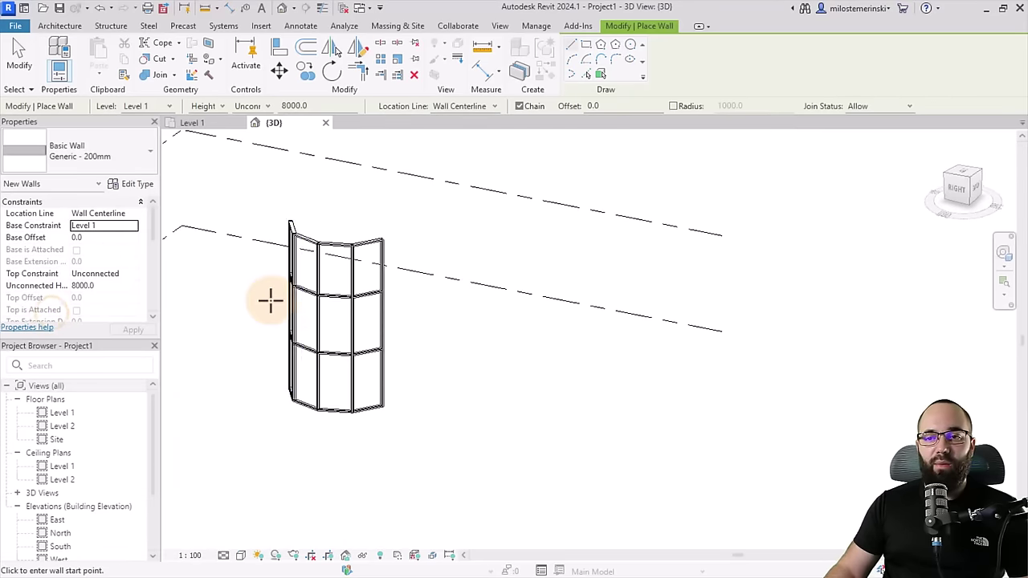
{"action": "middle_click_drag", "start_coordinate": [217, 457], "coordinate": [314, 414]}
{"action": "left_click", "coordinate": [253, 386]}
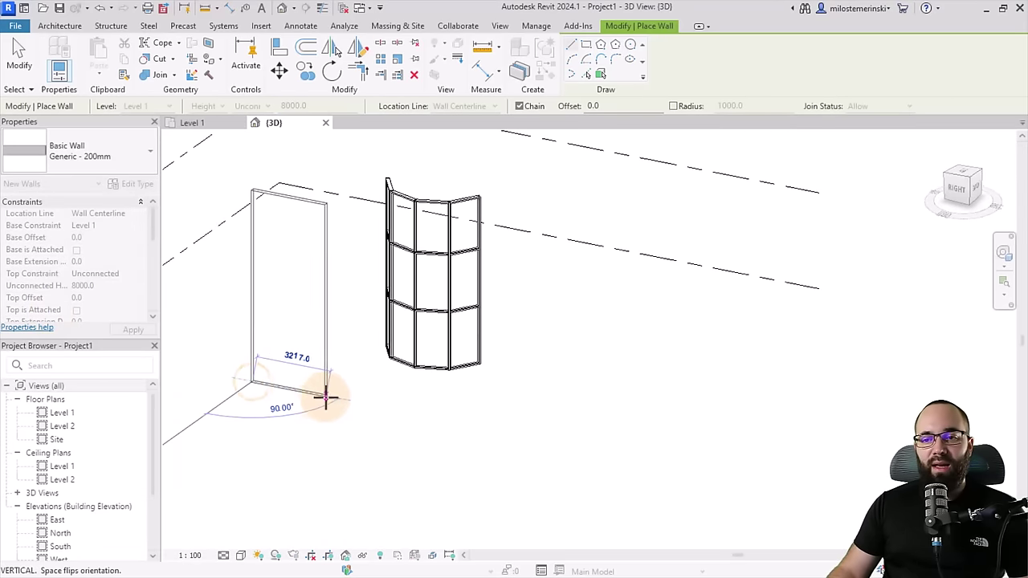
{"action": "key", "text": "Escape"}
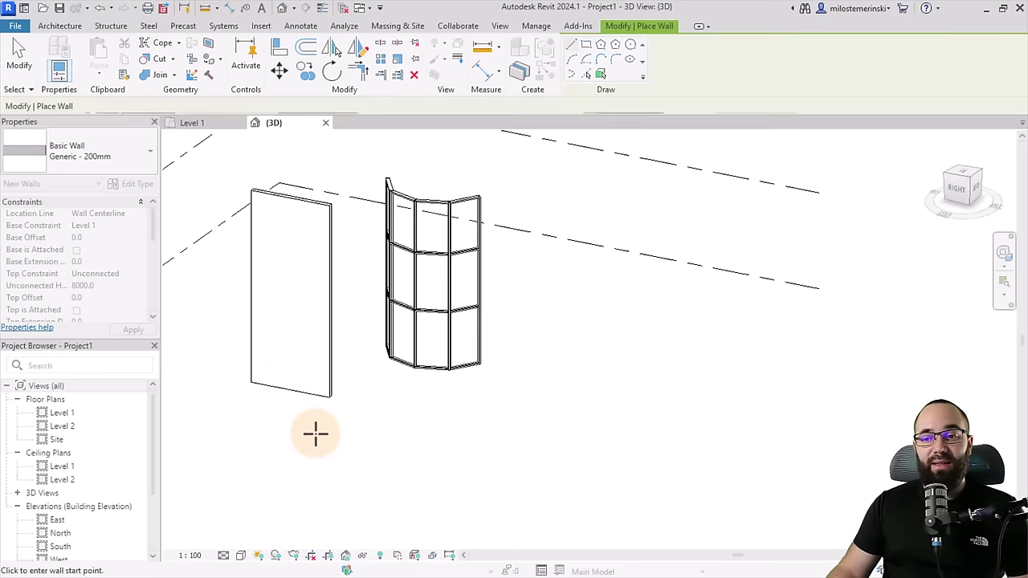
{"action": "key", "text": "Escape"}
Duplicate the straight wall's type under the name "Glass Panel wall".
{"action": "left_click", "coordinate": [299, 393]}
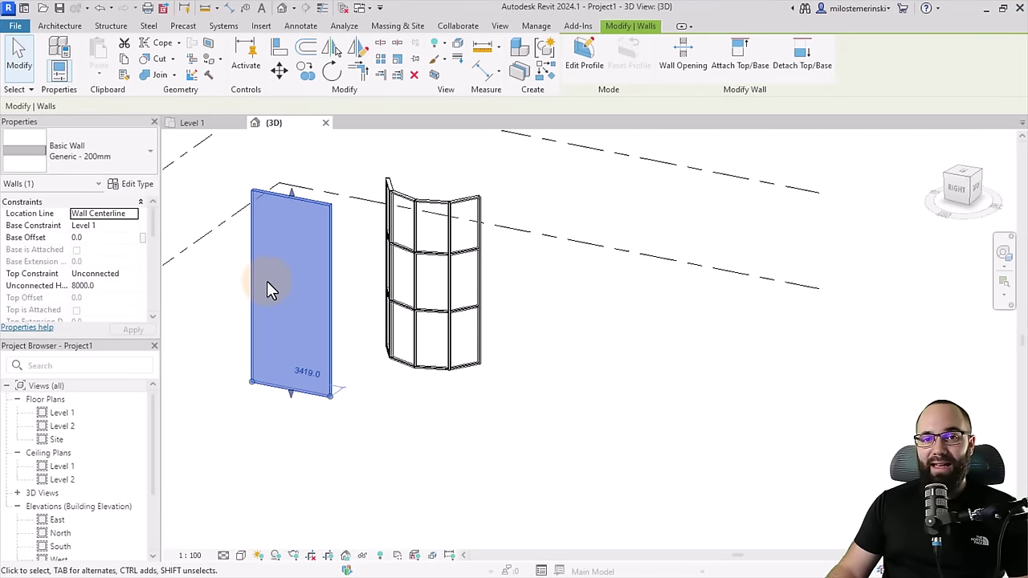
{"action": "left_click", "coordinate": [135, 186]}
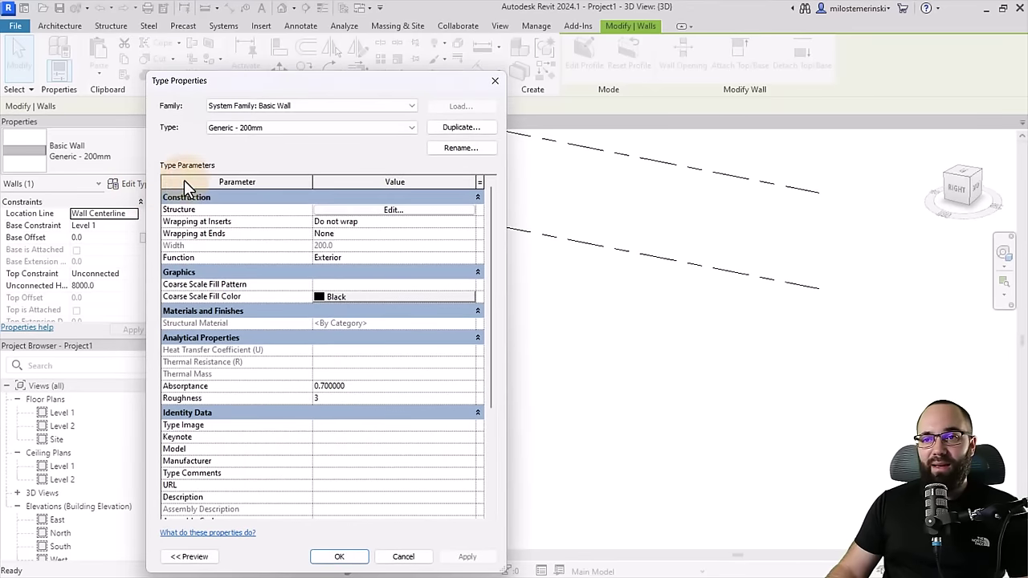
{"action": "left_click", "coordinate": [447, 128]}
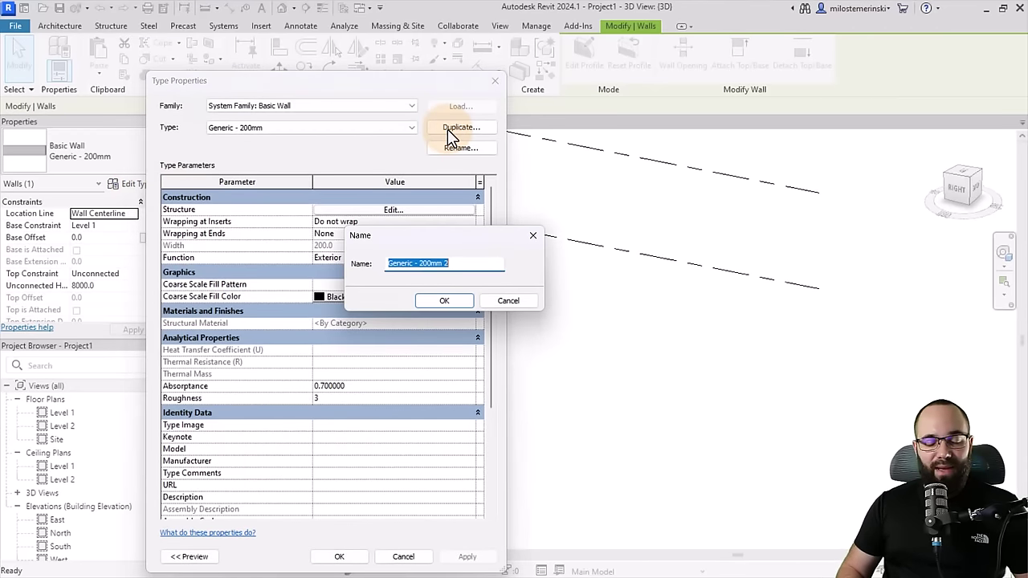
{"action": "type", "text": "Glass "}
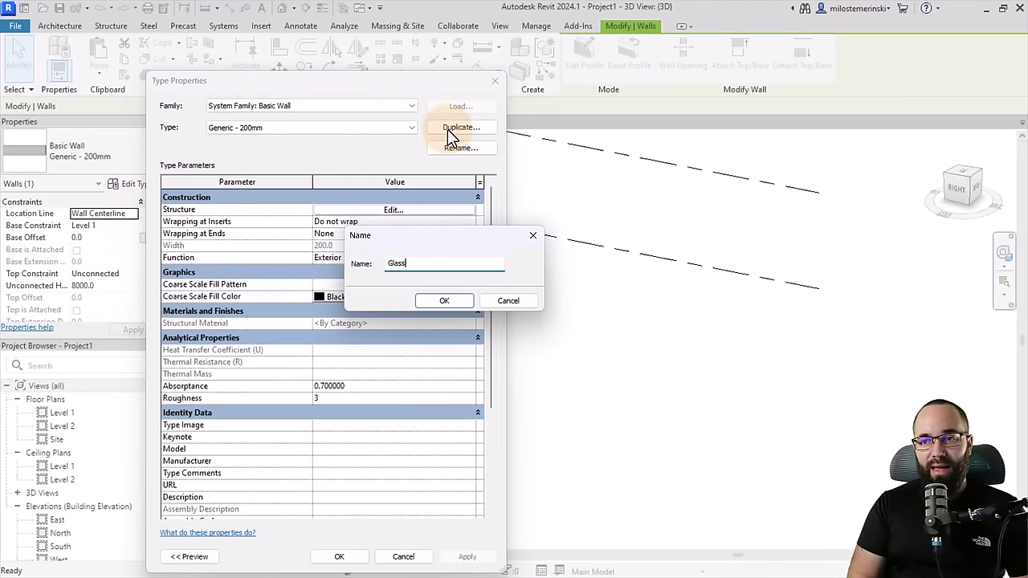
{"action": "type", "text": "Panel wall"}
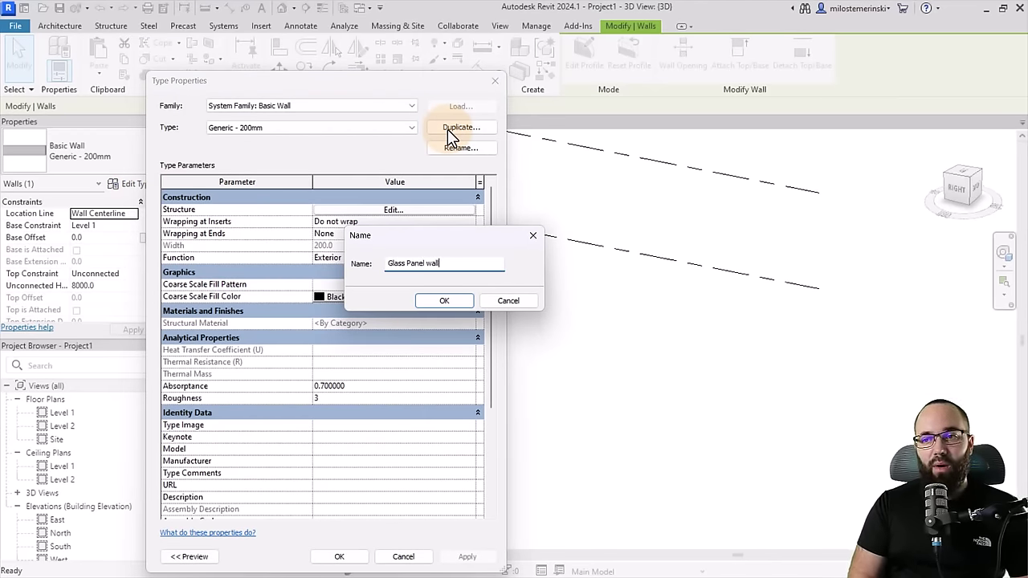
{"action": "left_click", "coordinate": [445, 302]}
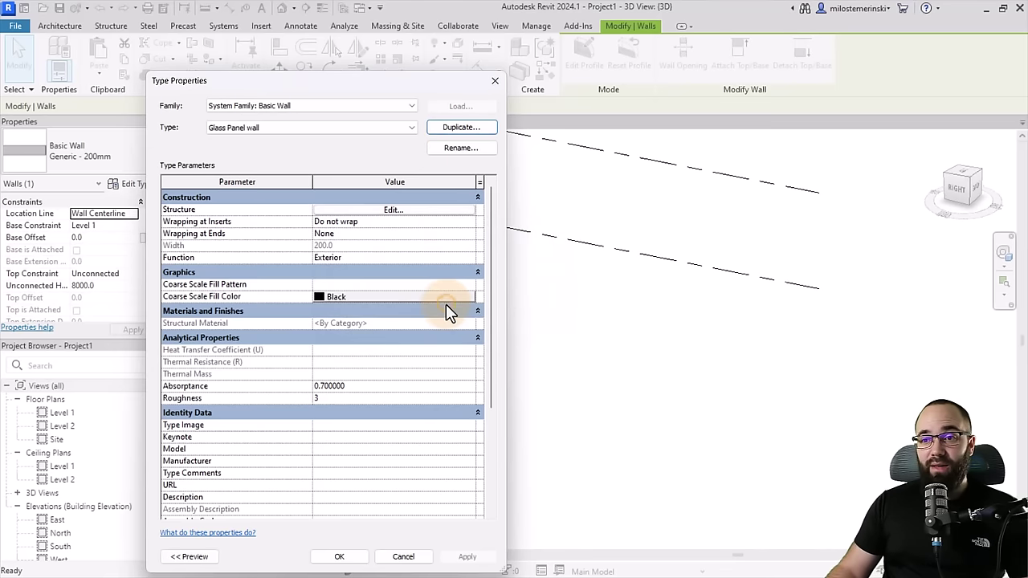
Set the structure layer of the Glass Panel wall type to a thickness of 20 mm.
{"action": "left_click", "coordinate": [324, 210]}
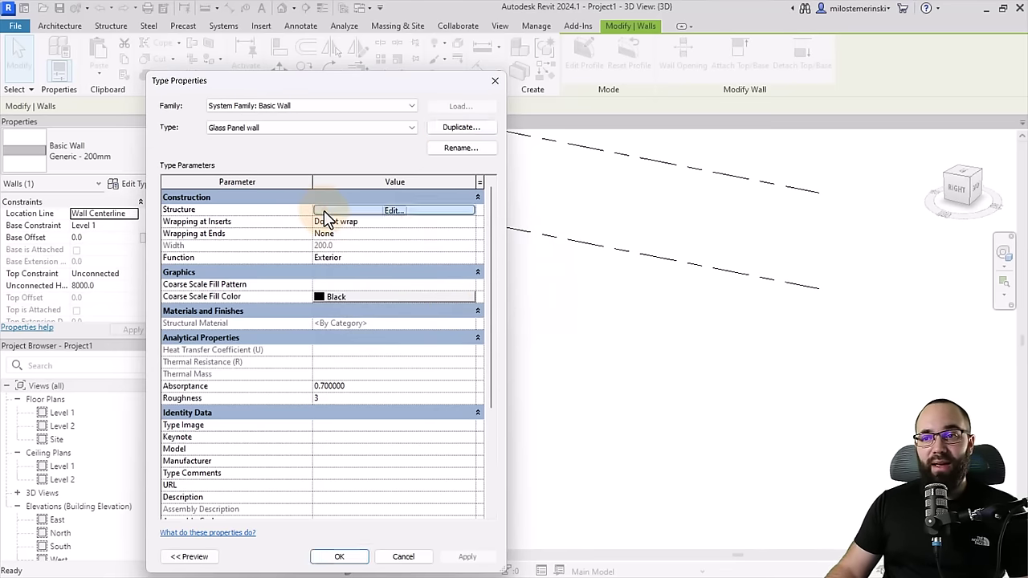
{"action": "left_click", "coordinate": [326, 218]}
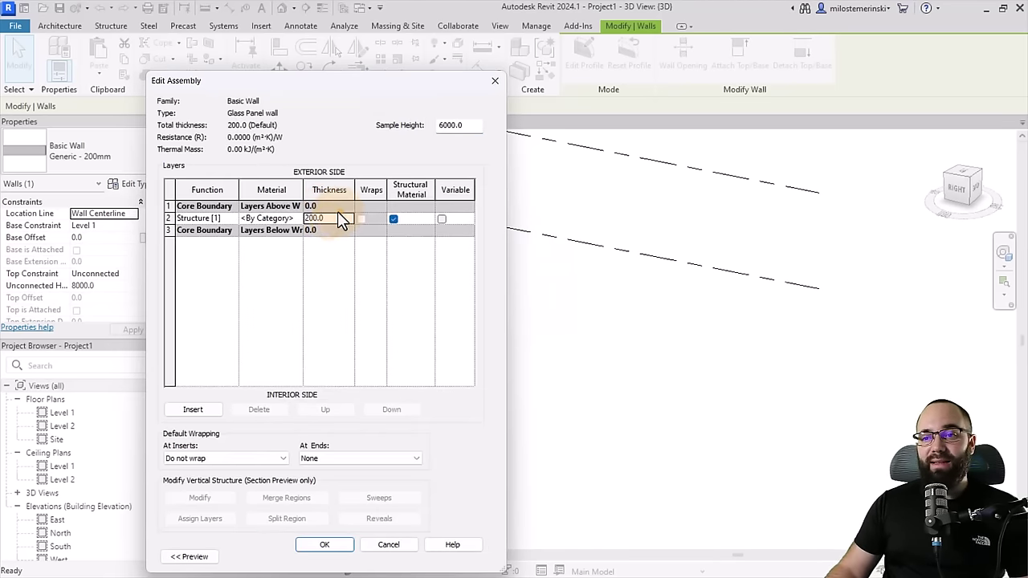
{"action": "left_click_drag", "start_coordinate": [325, 220], "coordinate": [306, 219]}
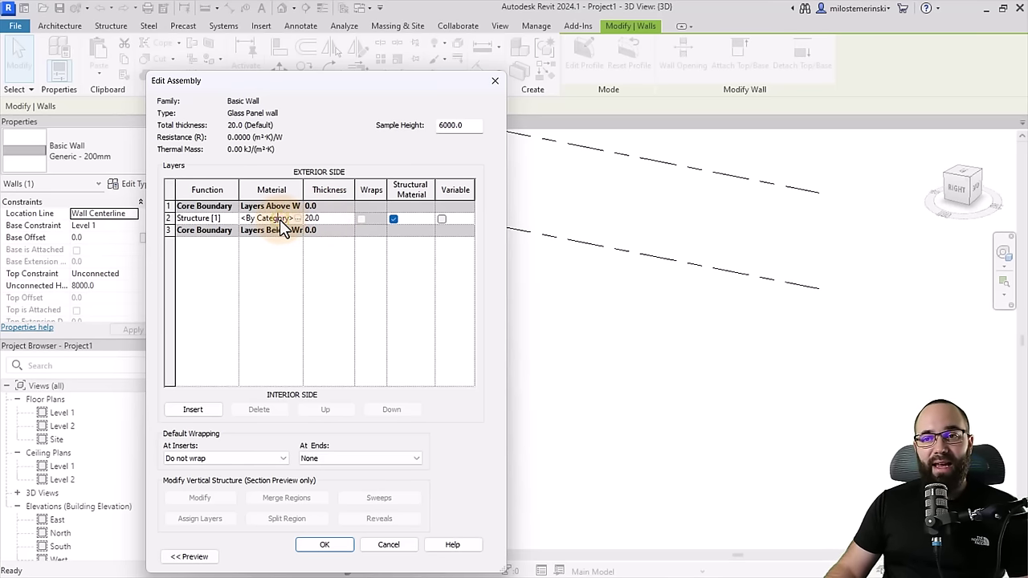
Find and assign the Glass material to the structure layer and apply the type changes to the wall.
{"action": "left_click", "coordinate": [297, 219]}
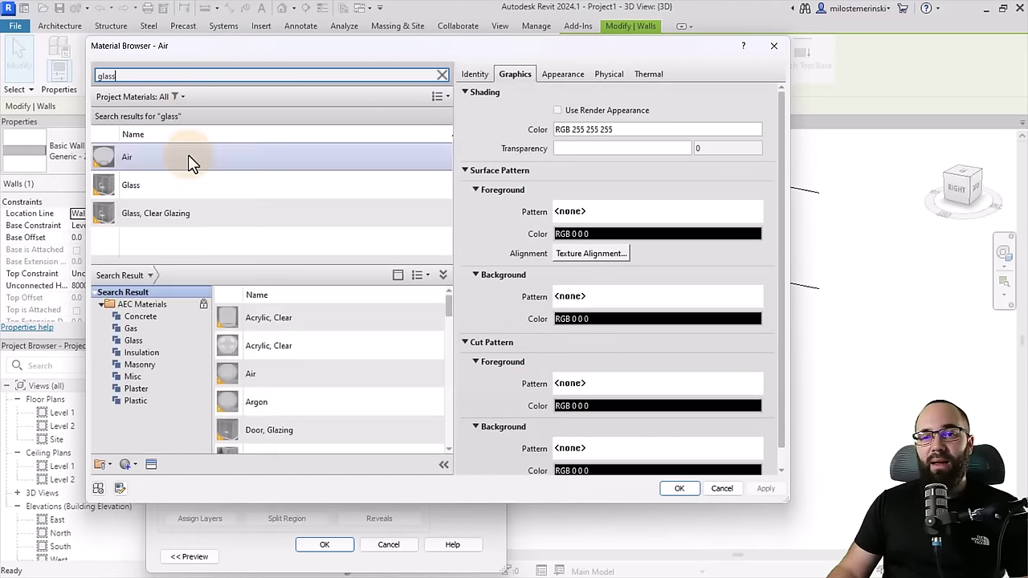
{"action": "left_click", "coordinate": [114, 184]}
{"action": "double_click", "coordinate": [152, 189]}
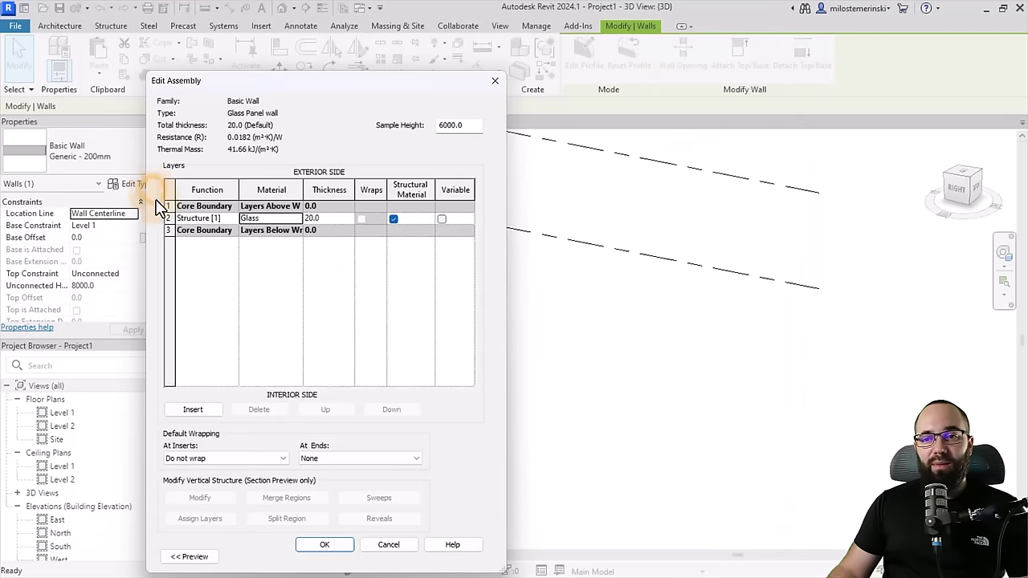
{"action": "left_click", "coordinate": [326, 546]}
{"action": "left_click", "coordinate": [338, 556]}
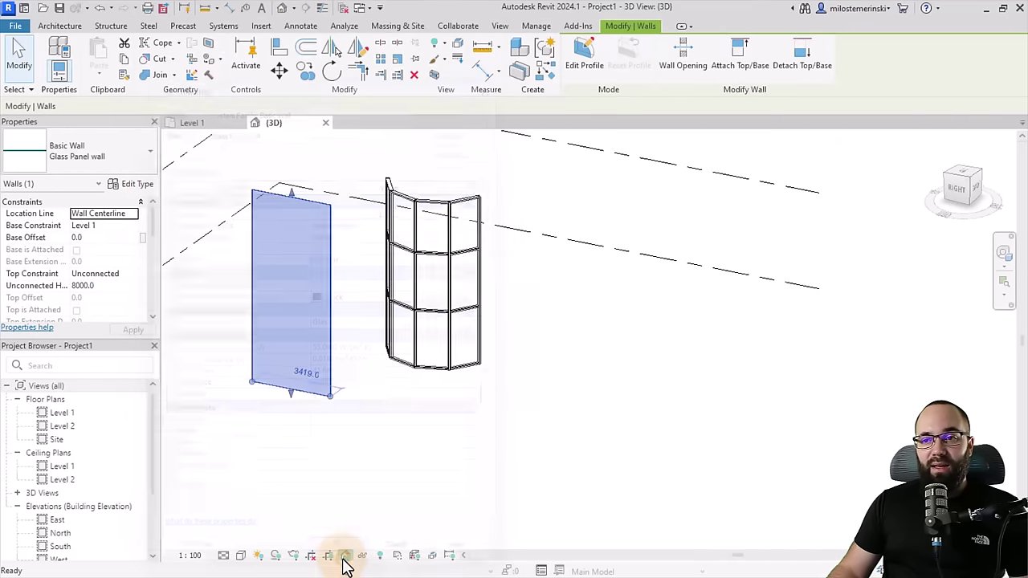
{"action": "left_click", "coordinate": [318, 466]}
Change the 3D view's visual style to one with filled surfaces and view the glass wall up close.
{"action": "mouse_move", "coordinate": [345, 425]}
{"action": "middle_mouse_down", "text": "shift"}
{"action": "mouse_move", "coordinate": [321, 404]}
{"action": "mouse_move", "coordinate": [349, 426]}
{"action": "middle_mouse_up", "text": "shift"}
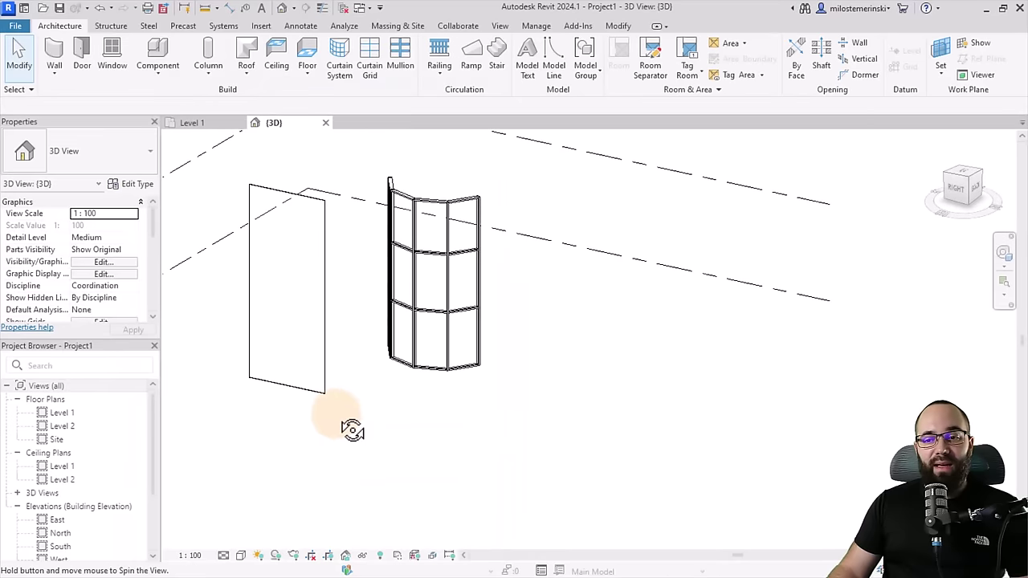
{"action": "left_click", "coordinate": [246, 560]}
{"action": "left_click", "coordinate": [265, 539]}
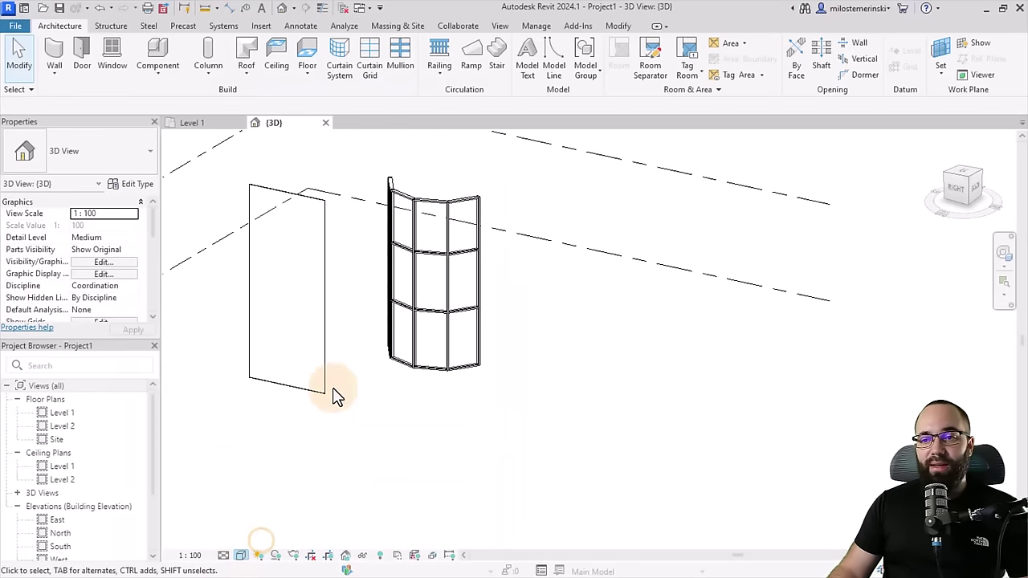
{"action": "scroll", "coordinate": [336, 401], "scroll_direction": "up", "scroll_amount": 4}
{"action": "mouse_move", "coordinate": [336, 412]}
{"action": "middle_mouse_down", "text": "shift"}
{"action": "mouse_move", "coordinate": [400, 482]}
{"action": "mouse_move", "coordinate": [371, 481]}
{"action": "middle_mouse_up", "text": "shift"}
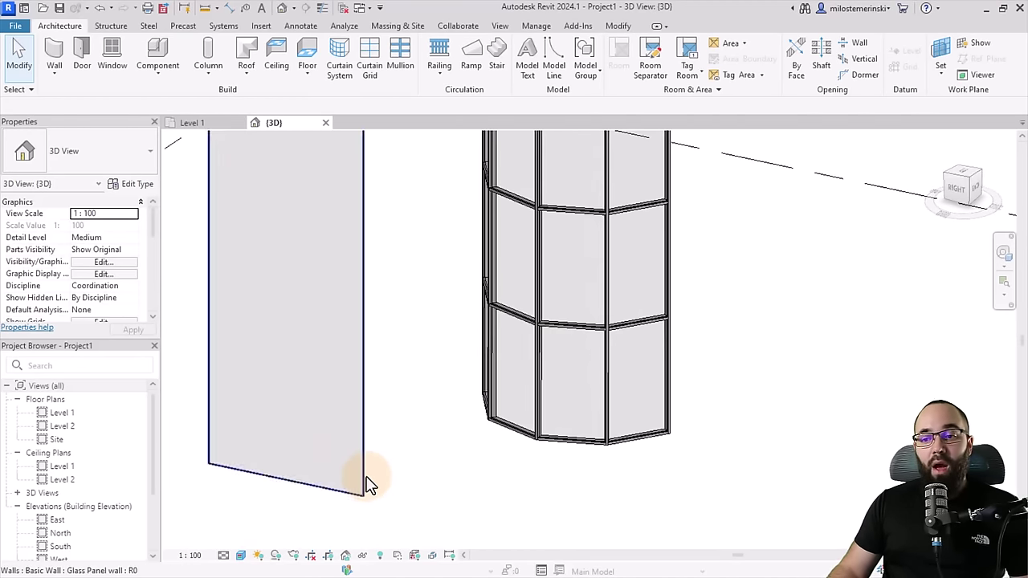
{"action": "left_click", "coordinate": [367, 485]}
{"action": "scroll", "coordinate": [370, 446], "scroll_direction": "down", "scroll_amount": 3}
{"action": "middle_click_drag", "start_coordinate": [361, 415], "coordinate": [388, 456], "text": "shift"}
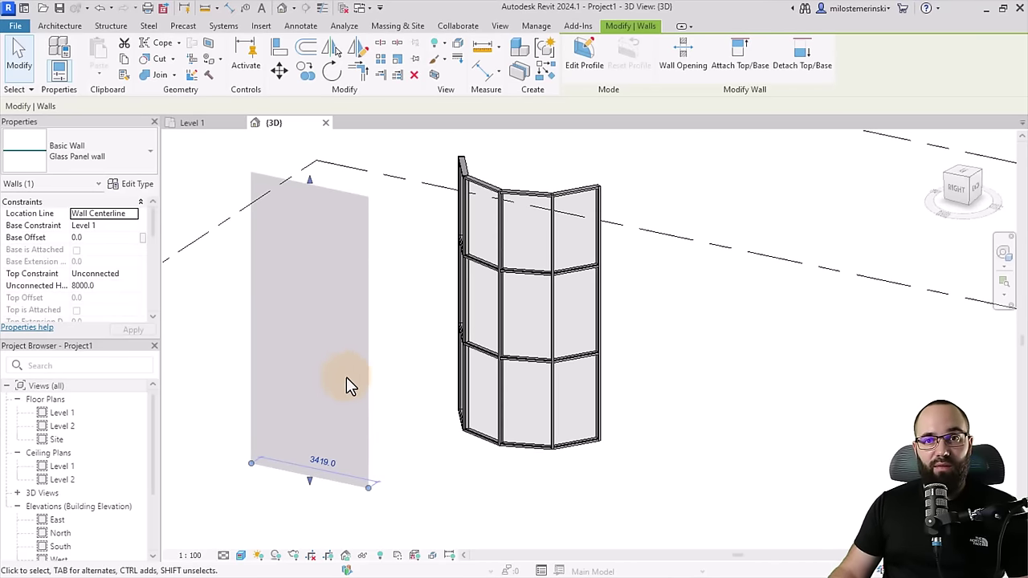
{"action": "left_click", "coordinate": [391, 403]}
{"action": "middle_click_drag", "start_coordinate": [410, 415], "coordinate": [422, 436], "text": "shift"}
Set the curved Storefront wall type's curtain panel to Basic Wall : Glass Panel wall and apply the type changes.
{"action": "left_click", "coordinate": [505, 448]}
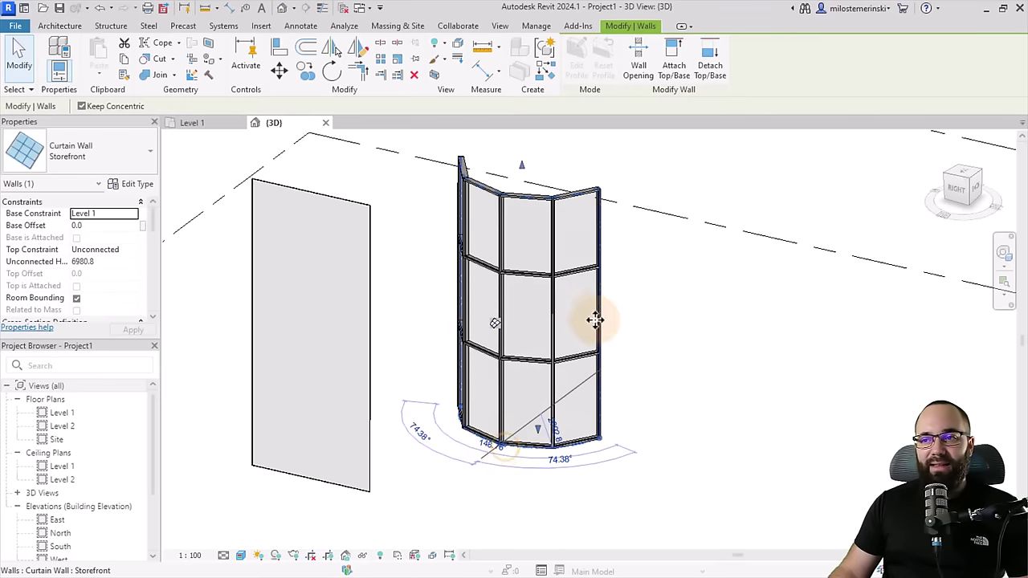
{"action": "left_click", "coordinate": [137, 189]}
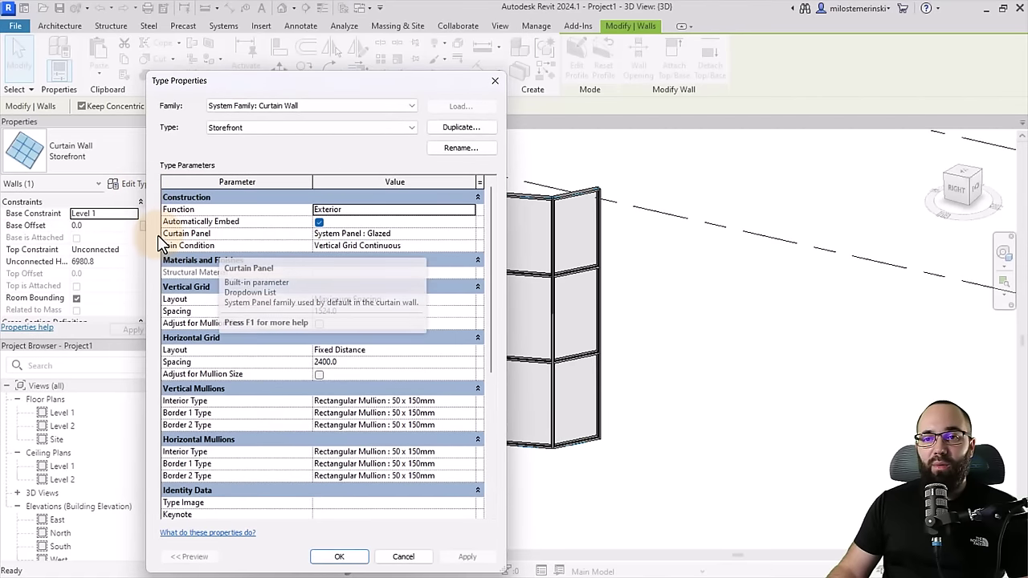
{"action": "left_click", "coordinate": [474, 235]}
{"action": "left_click", "coordinate": [470, 235]}
{"action": "scroll", "coordinate": [432, 270], "scroll_direction": "up", "scroll_amount": 2}
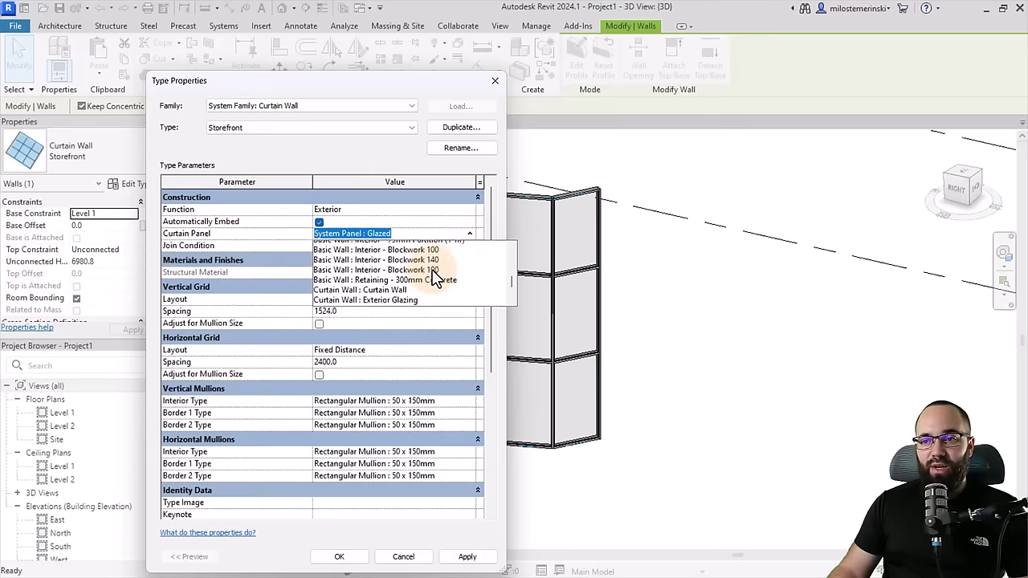
{"action": "scroll", "coordinate": [429, 273], "scroll_direction": "up", "scroll_amount": 5}
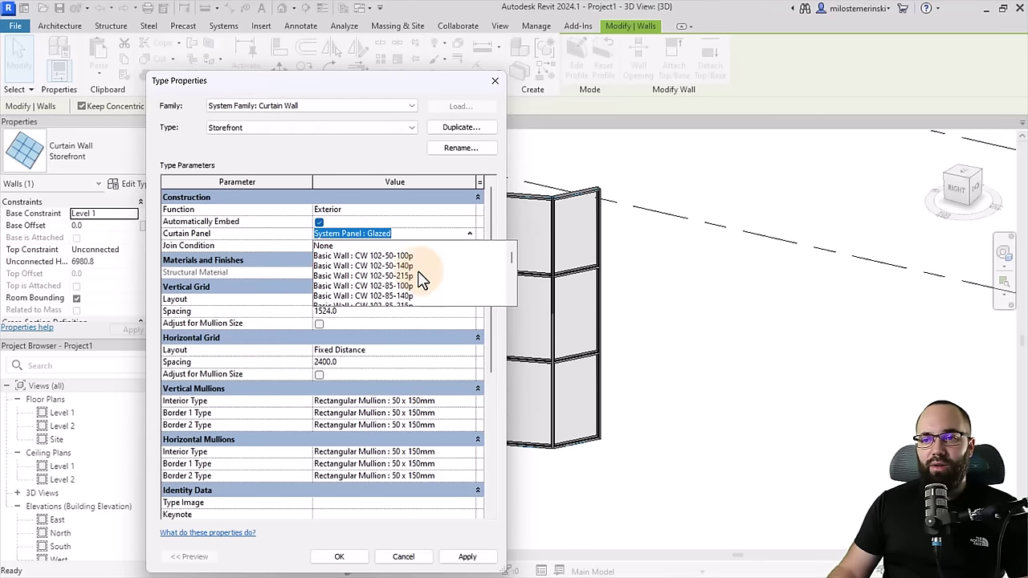
{"action": "scroll", "coordinate": [418, 270], "scroll_direction": "down", "scroll_amount": 4}
{"action": "left_click", "coordinate": [383, 262]}
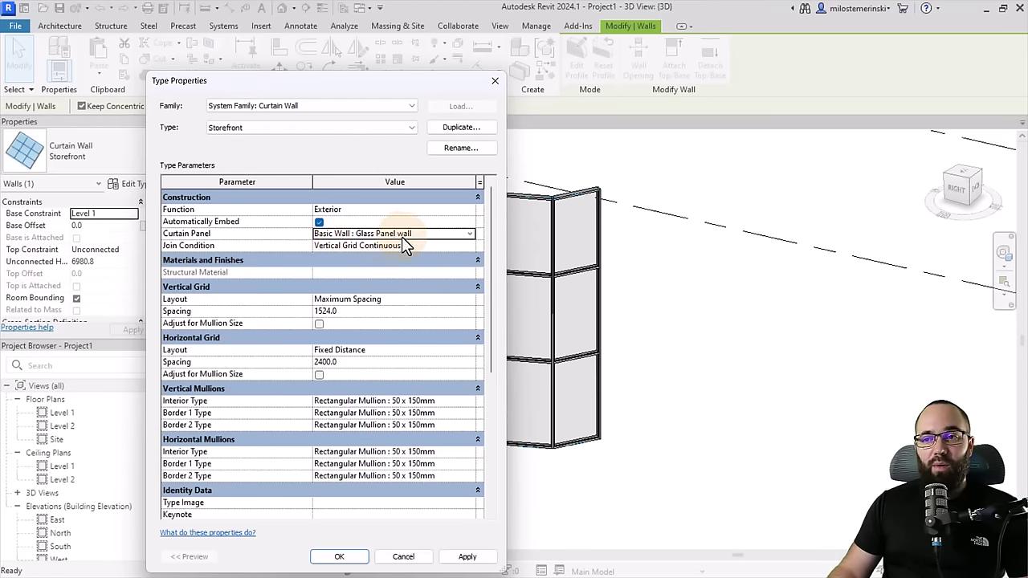
{"action": "left_click", "coordinate": [467, 557]}
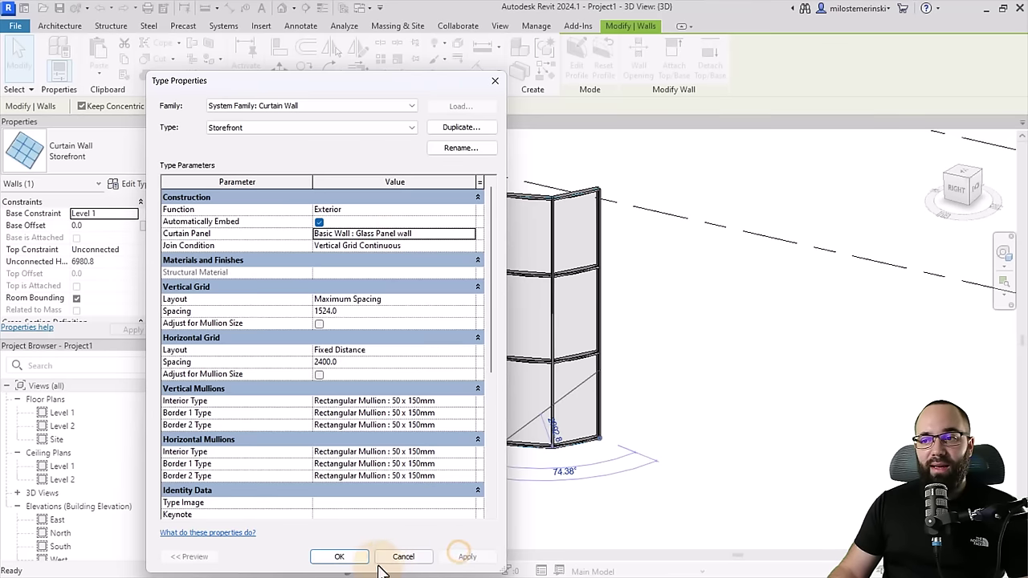
{"action": "left_click", "coordinate": [339, 556]}
Examine the curved storefront wall's glass panels against its mullions up close and from above in 3D.
{"action": "scroll", "coordinate": [438, 466], "scroll_direction": "up", "scroll_amount": 8}
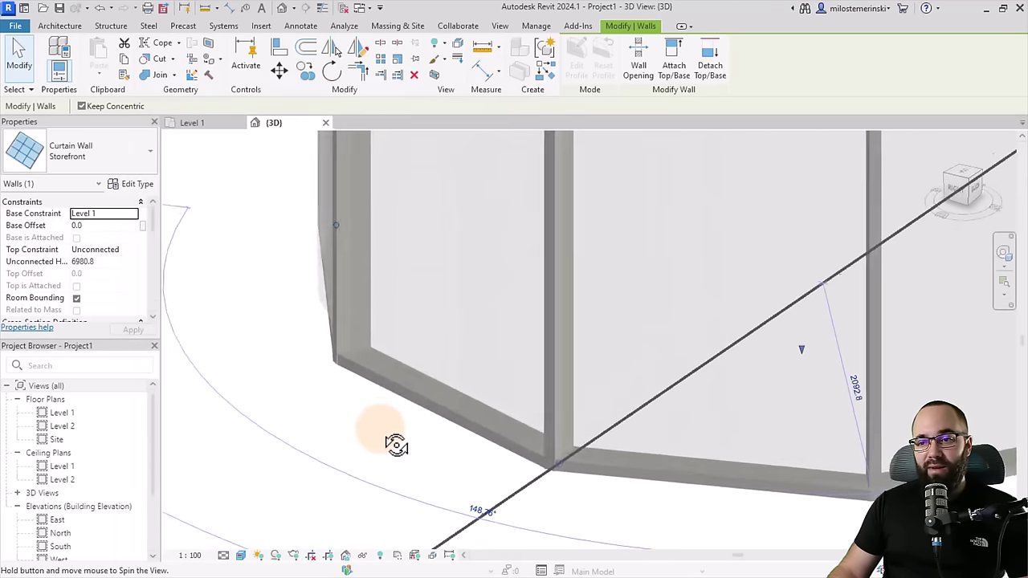
{"action": "left_click", "coordinate": [389, 419]}
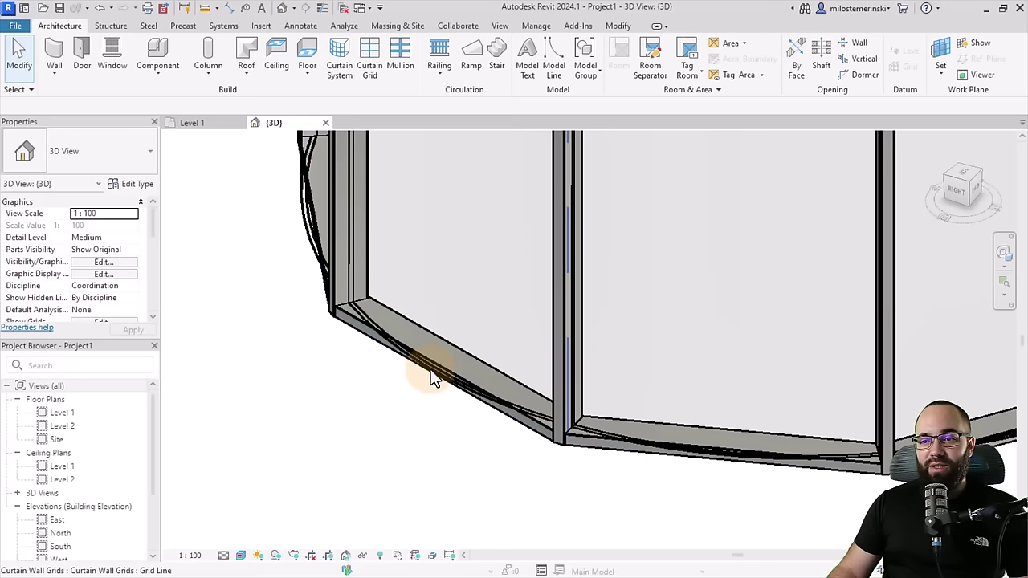
{"action": "left_click", "coordinate": [429, 372]}
{"action": "middle_click_drag", "start_coordinate": [395, 449], "coordinate": [404, 418], "text": "shift"}
{"action": "left_click", "coordinate": [384, 438]}
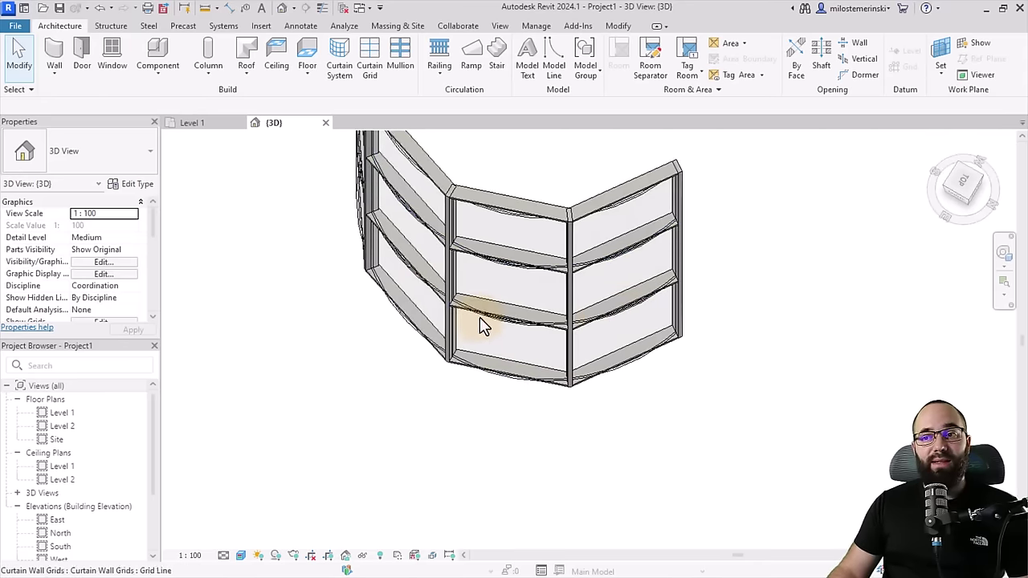
{"action": "middle_click_drag", "start_coordinate": [479, 319], "coordinate": [459, 416], "text": "shift"}
Open the Level 1 floor plan and turn on thin lines to view the curved panels and mullions.
{"action": "left_click", "coordinate": [191, 124]}
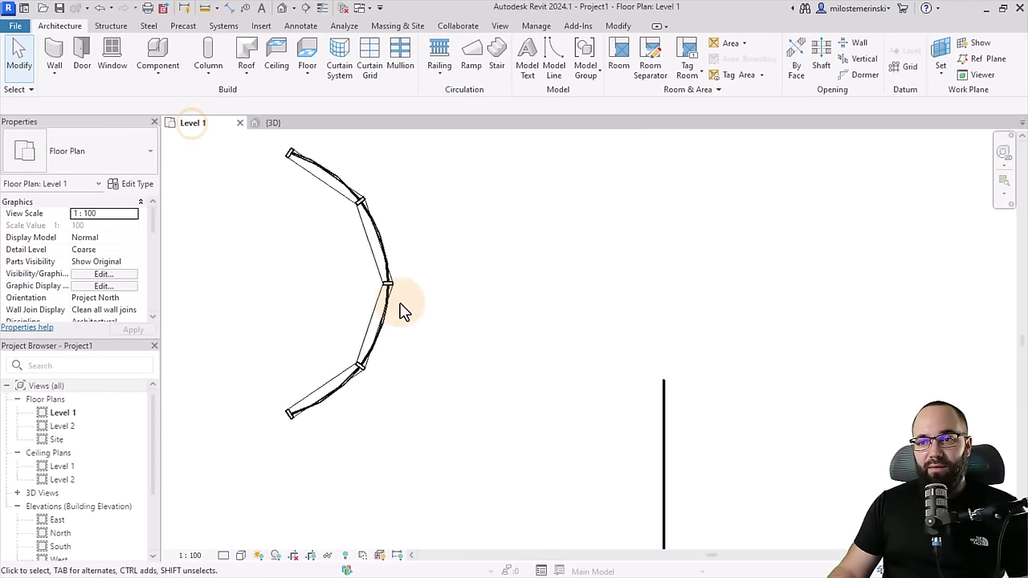
{"action": "scroll", "coordinate": [404, 311], "scroll_direction": "up", "scroll_amount": 5}
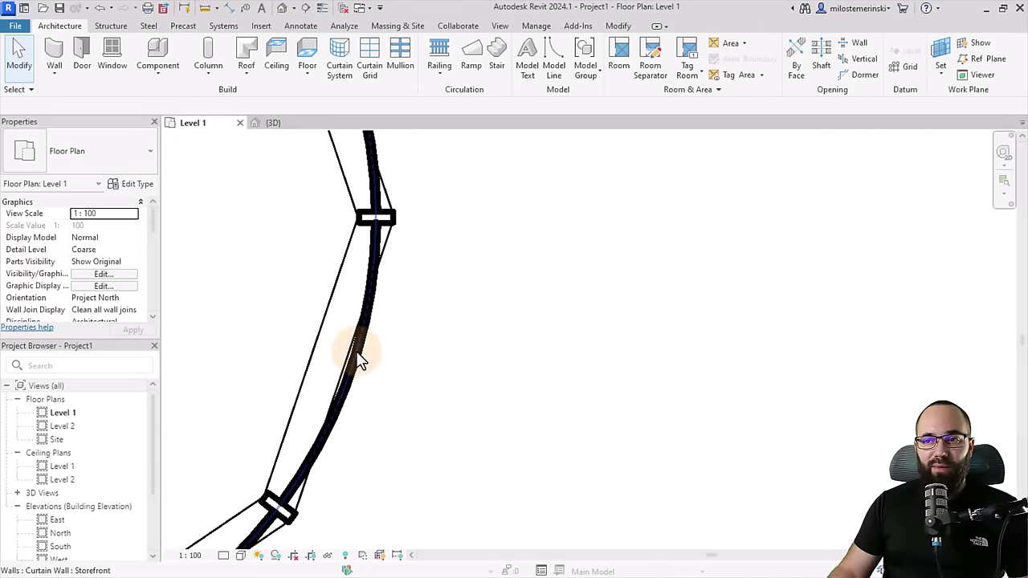
{"action": "scroll", "coordinate": [359, 362], "scroll_direction": "up", "scroll_amount": 2}
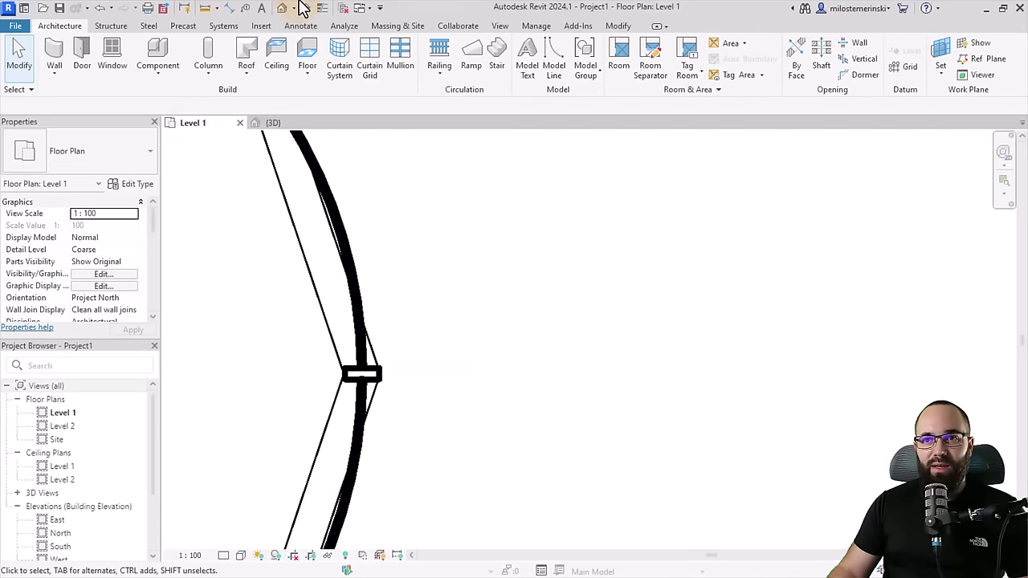
{"action": "left_click", "coordinate": [322, 9]}
{"action": "scroll", "coordinate": [441, 345], "scroll_direction": "down", "scroll_amount": 3}
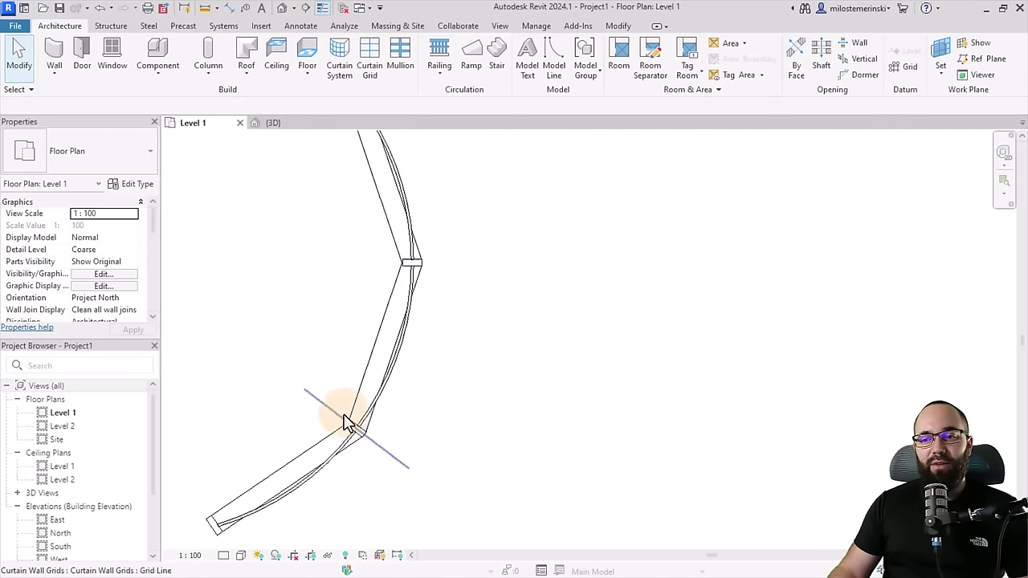
Return to the 3D view and open the straight Glass Panel wall type's structure for editing.
{"action": "left_click", "coordinate": [274, 123]}
{"action": "scroll", "coordinate": [454, 380], "scroll_direction": "down", "scroll_amount": 3}
{"action": "middle_click_drag", "start_coordinate": [445, 429], "coordinate": [413, 450], "text": "shift"}
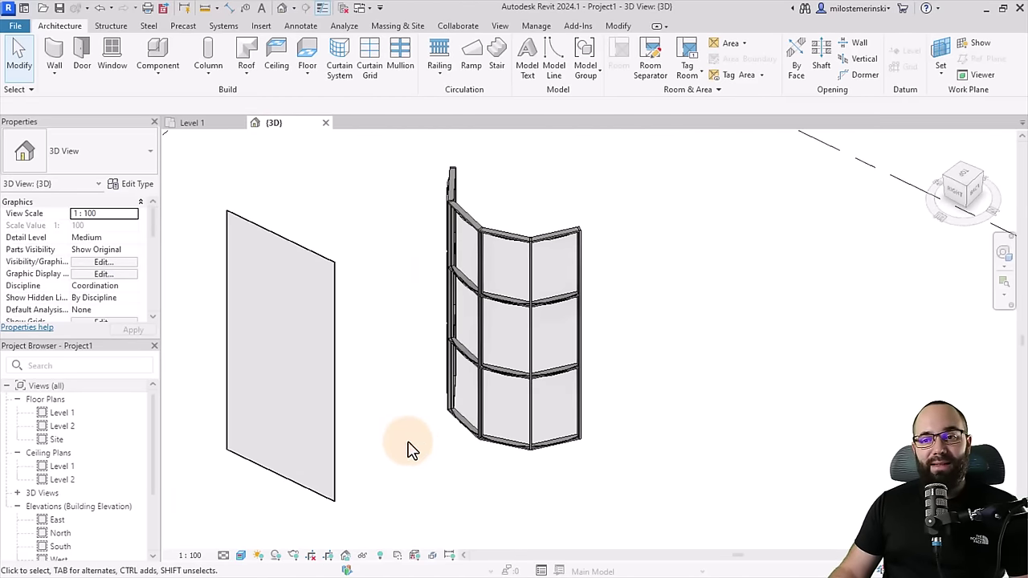
{"action": "left_click", "coordinate": [339, 482]}
{"action": "middle_click_drag", "start_coordinate": [340, 480], "coordinate": [395, 469]}
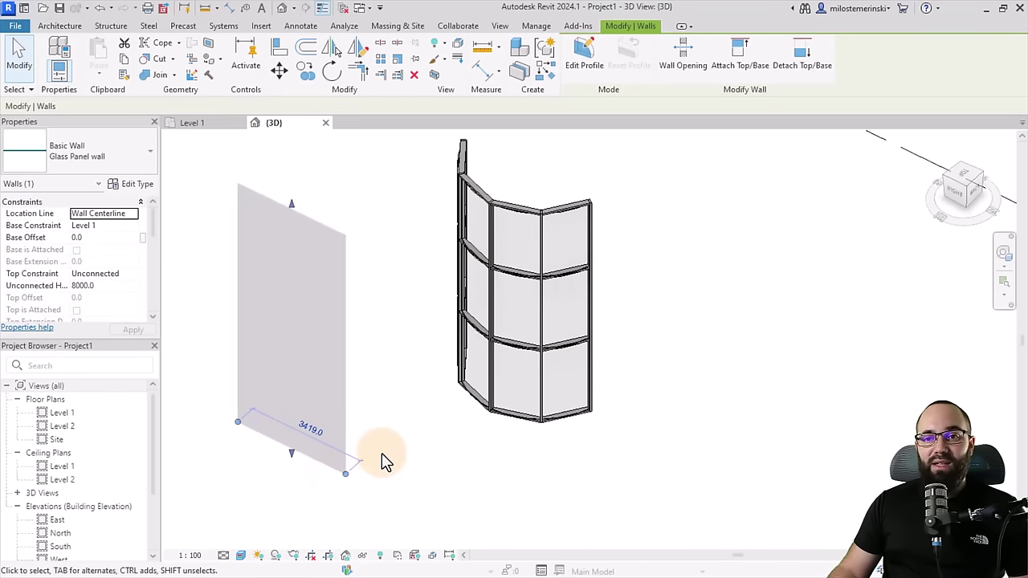
{"action": "left_click", "coordinate": [138, 186]}
{"action": "left_click_drag", "start_coordinate": [360, 84], "coordinate": [441, 41]}
{"action": "left_click", "coordinate": [462, 164]}
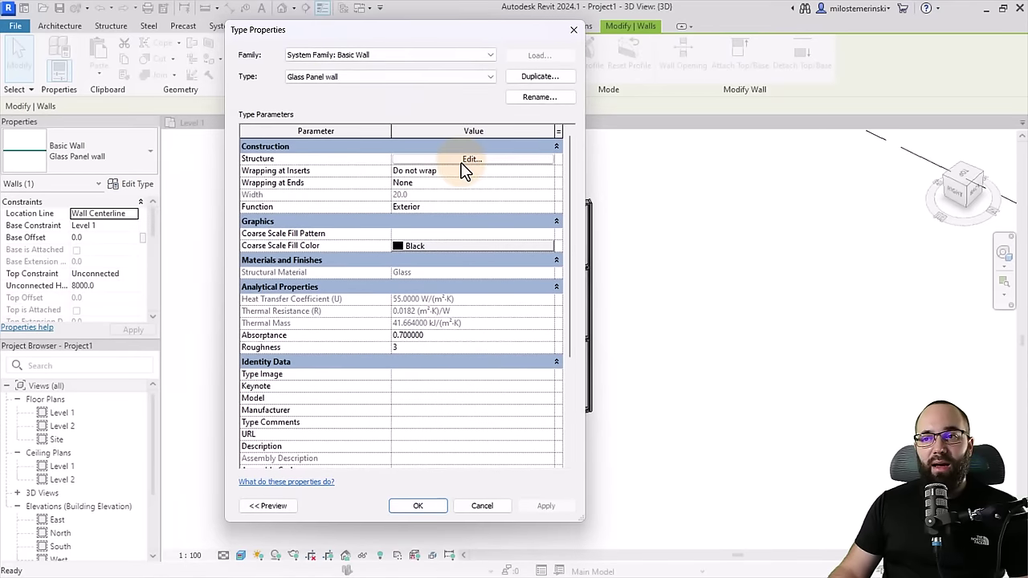
Show the wall assembly preview as a section of the type (Section: Modify type attributes).
{"action": "left_click", "coordinate": [264, 506]}
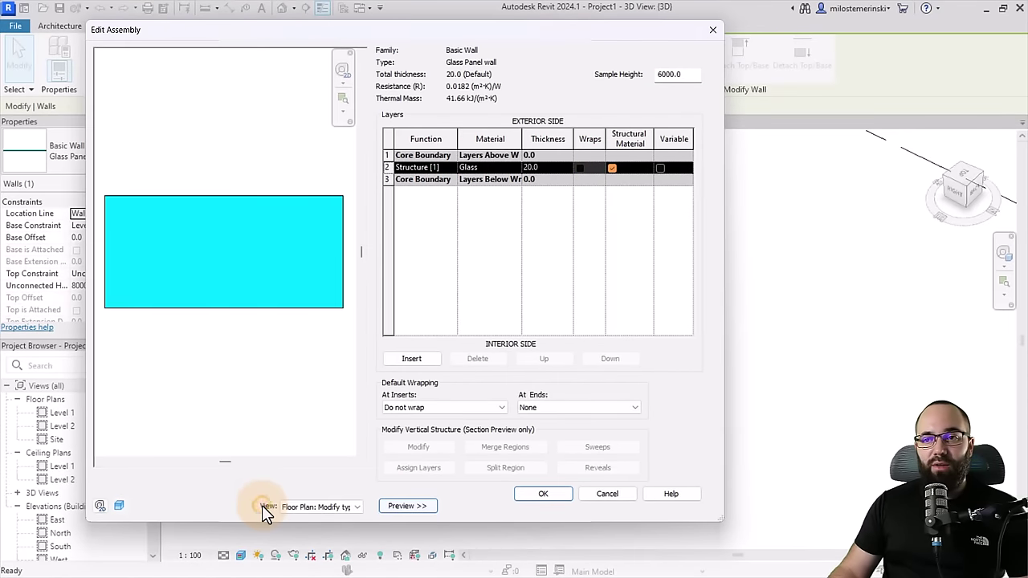
{"action": "left_click", "coordinate": [329, 367]}
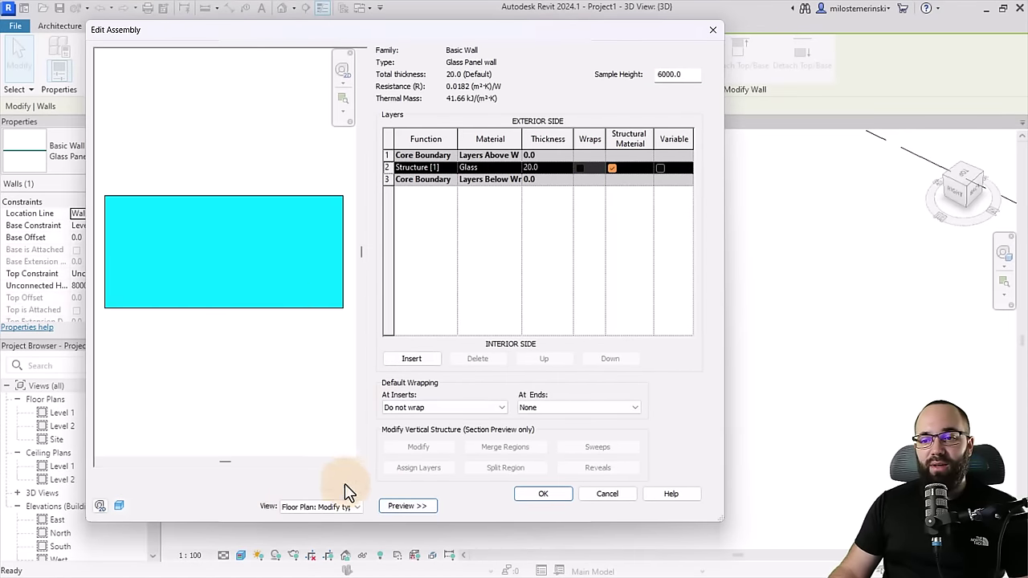
{"action": "left_click", "coordinate": [317, 507]}
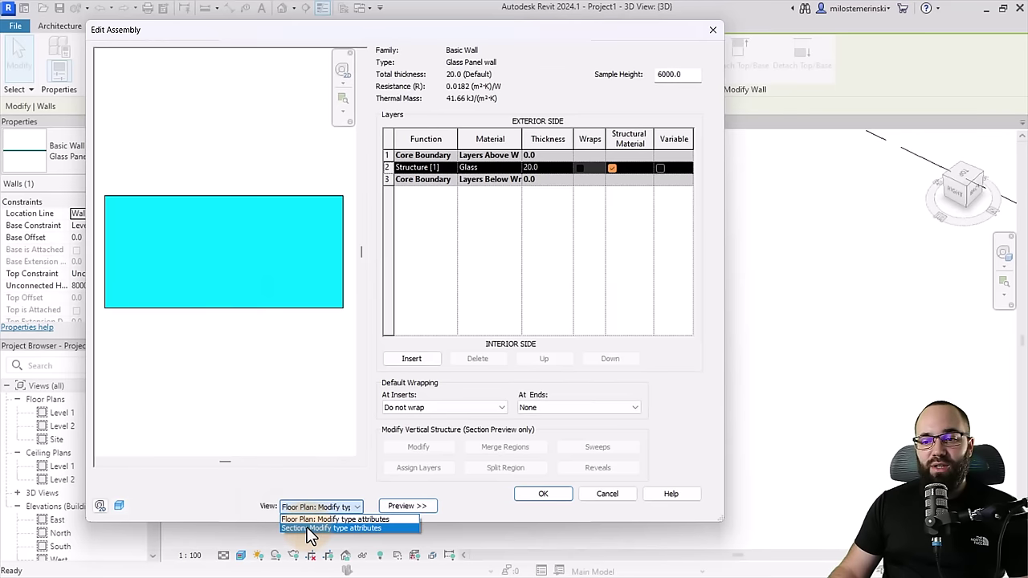
{"action": "left_click", "coordinate": [314, 528]}
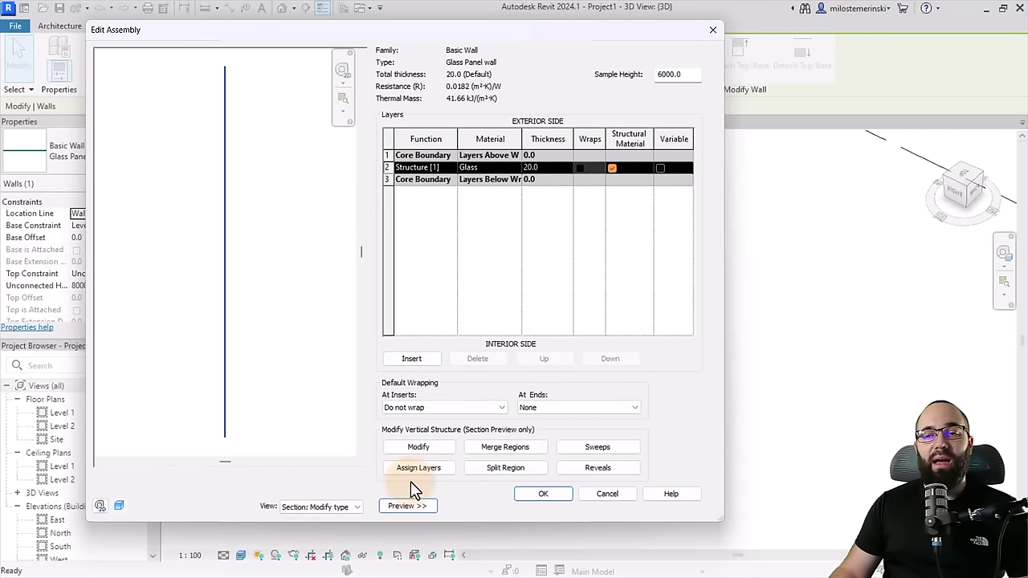
Add a wall sweep with the Default profile at the base of the Glass Panel wall type and apply the type changes.
{"action": "left_click", "coordinate": [597, 449]}
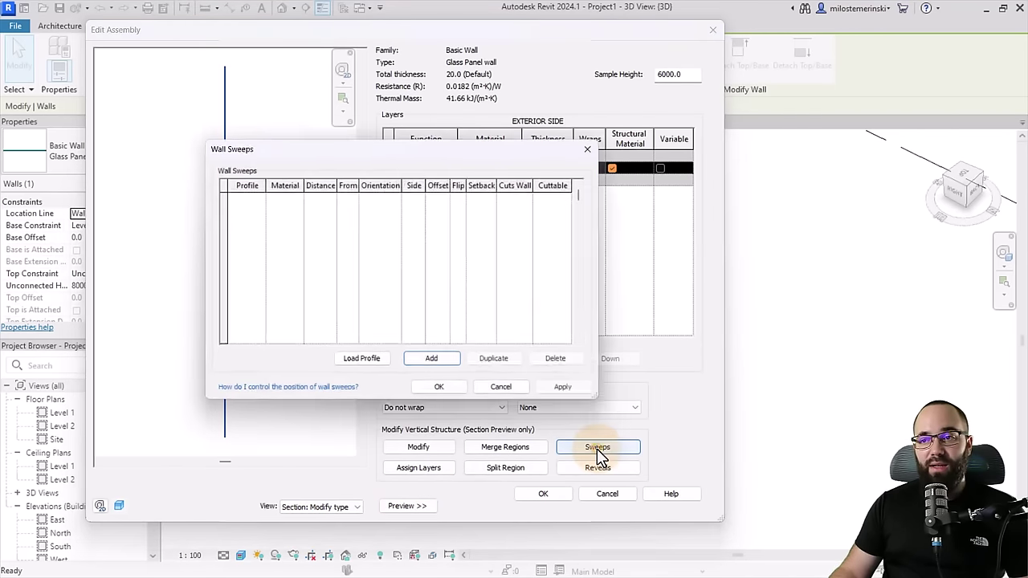
{"action": "left_click_drag", "start_coordinate": [285, 149], "coordinate": [364, 132]}
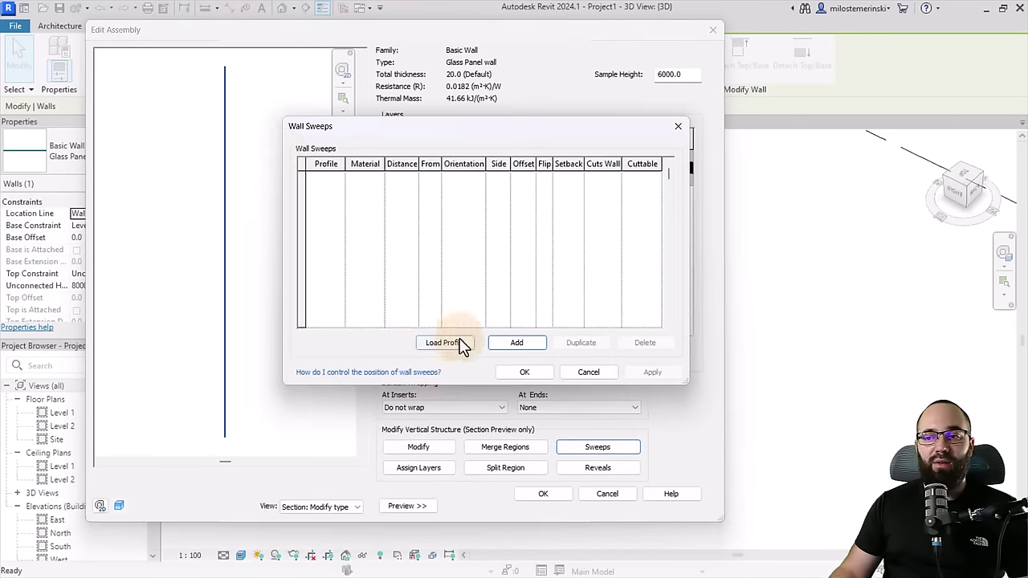
{"action": "left_click", "coordinate": [507, 344]}
{"action": "left_click", "coordinate": [340, 179]}
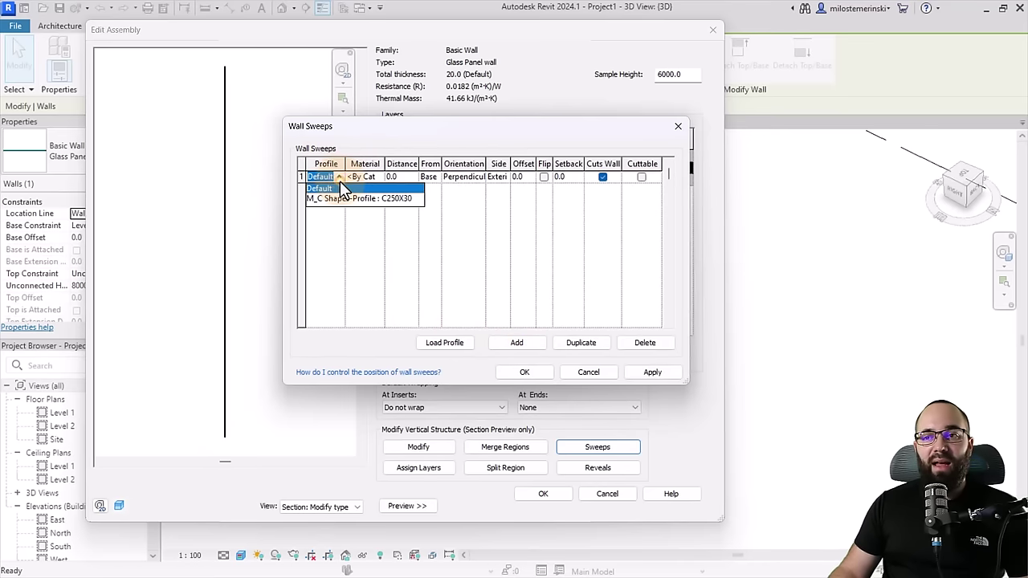
{"action": "left_click", "coordinate": [339, 178]}
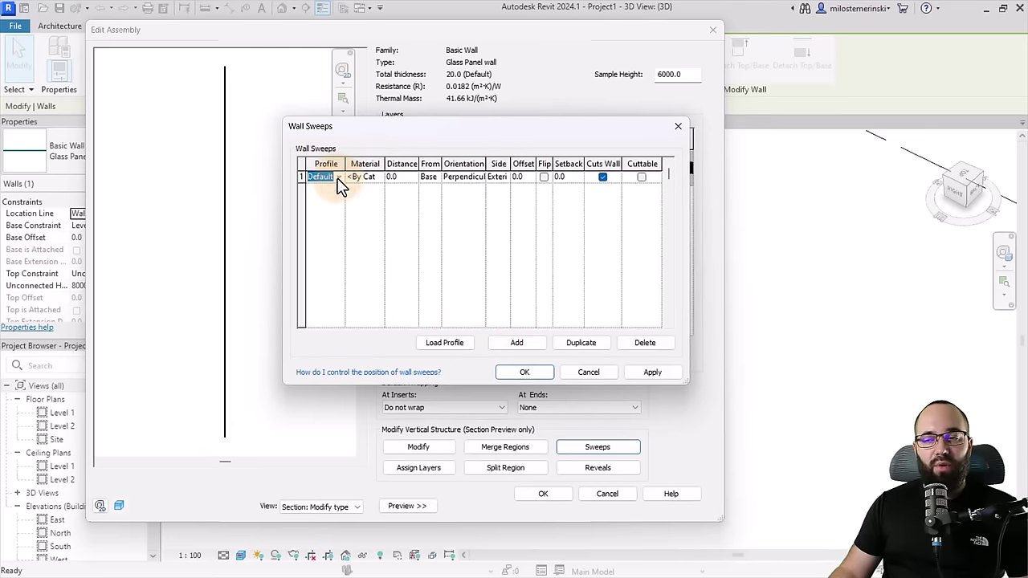
{"action": "left_click", "coordinate": [339, 179]}
{"action": "left_click", "coordinate": [338, 180]}
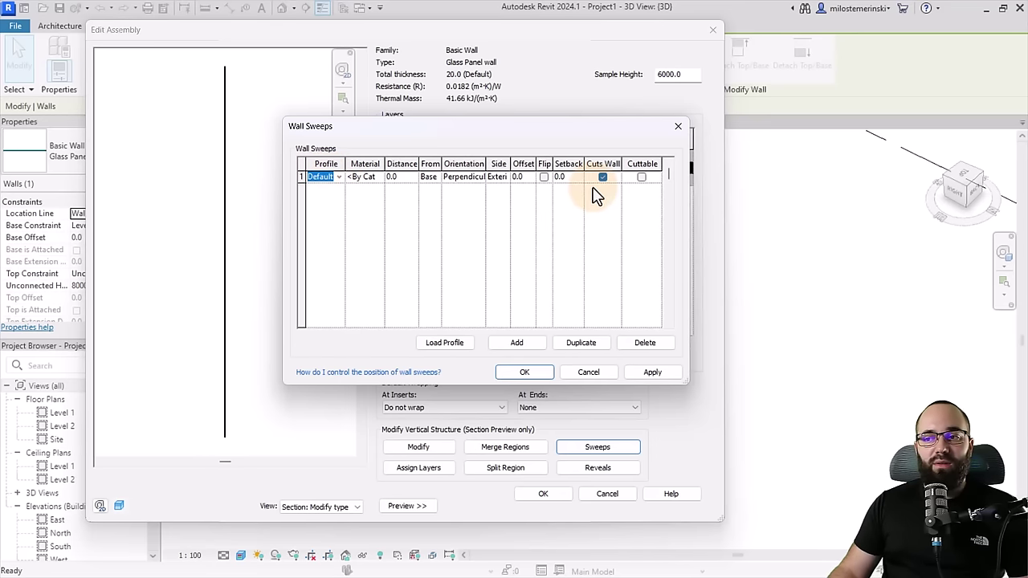
{"action": "left_click", "coordinate": [635, 373]}
{"action": "left_click", "coordinate": [550, 378]}
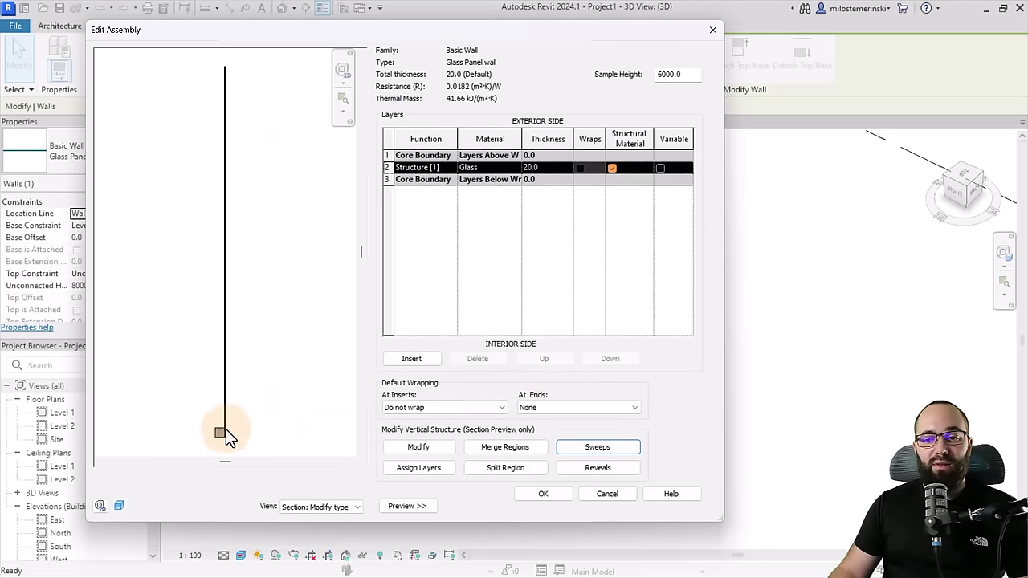
{"action": "left_click", "coordinate": [544, 498]}
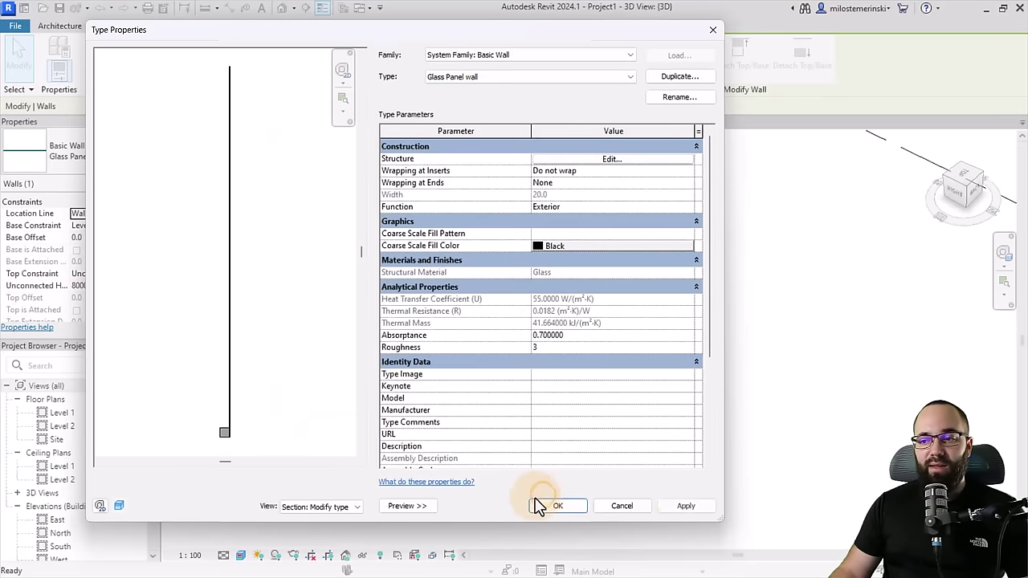
{"action": "left_click", "coordinate": [580, 505]}
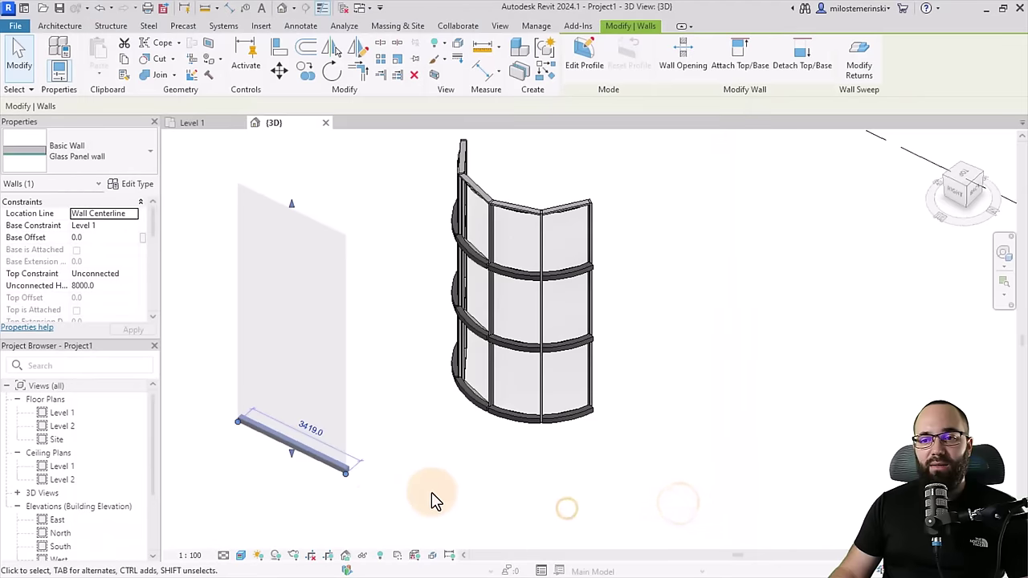
Examine the sweep along the straight wall's base and on the curved storefront wall's panels up close.
{"action": "left_click", "coordinate": [379, 501]}
{"action": "scroll", "coordinate": [397, 464], "scroll_direction": "up", "scroll_amount": 5}
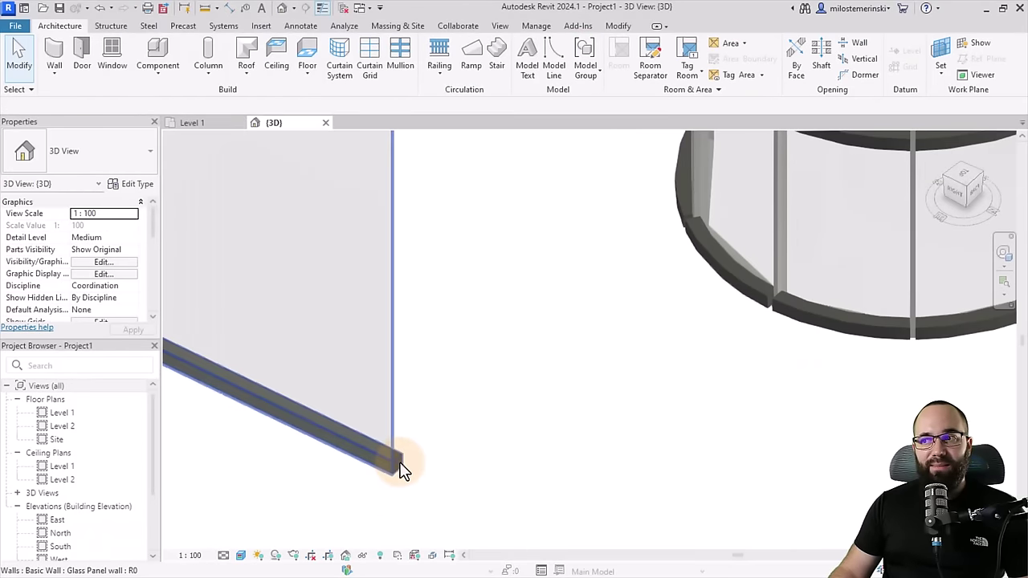
{"action": "scroll", "coordinate": [482, 410], "scroll_direction": "down", "scroll_amount": 5}
{"action": "scroll", "coordinate": [564, 318], "scroll_direction": "up", "scroll_amount": 8}
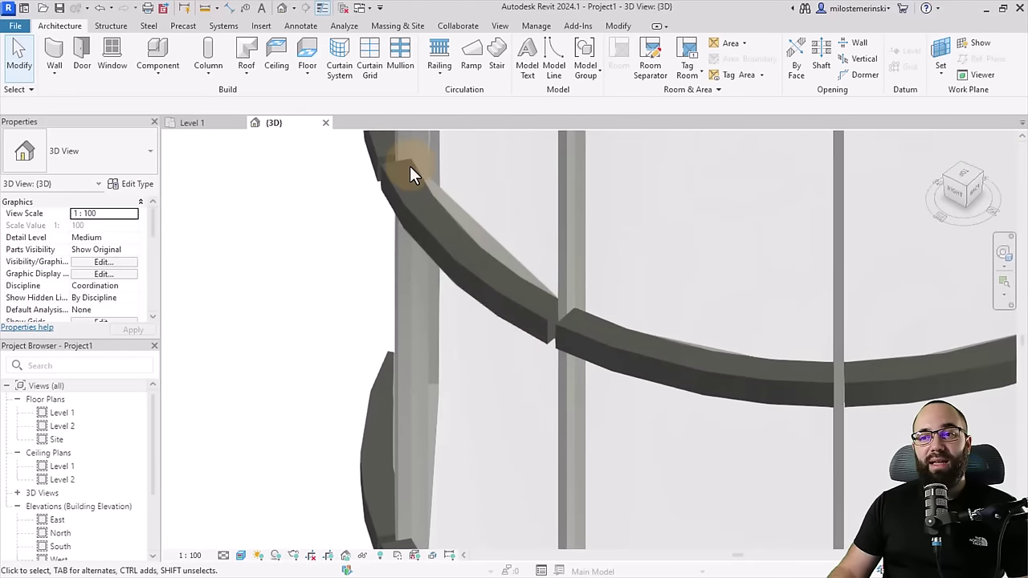
{"action": "middle_click_drag", "start_coordinate": [556, 336], "coordinate": [431, 197], "text": "shift"}
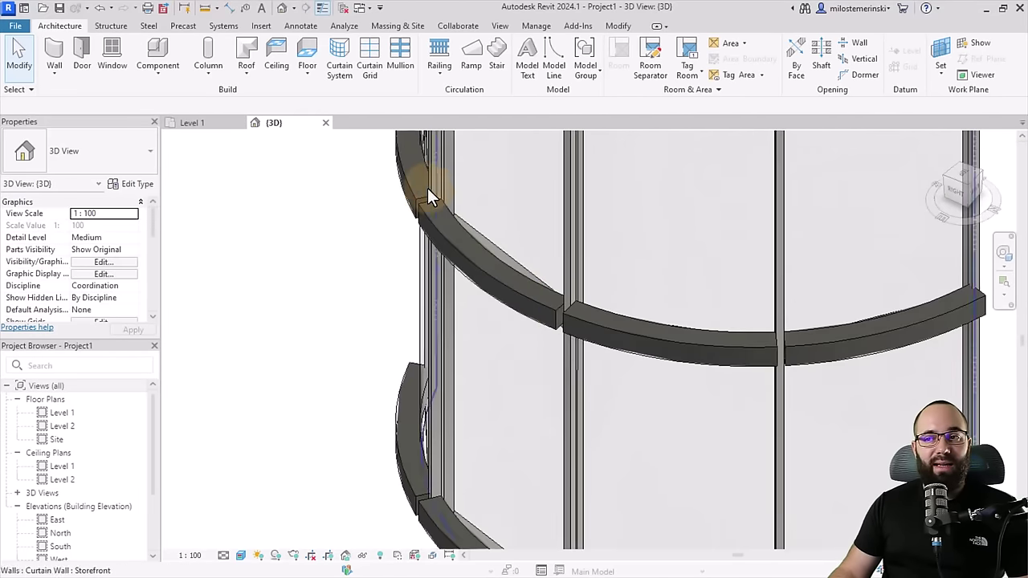
{"action": "middle_click_drag", "start_coordinate": [509, 276], "coordinate": [535, 383], "text": "shift"}
{"action": "scroll", "coordinate": [482, 420], "scroll_direction": "up", "scroll_amount": 5}
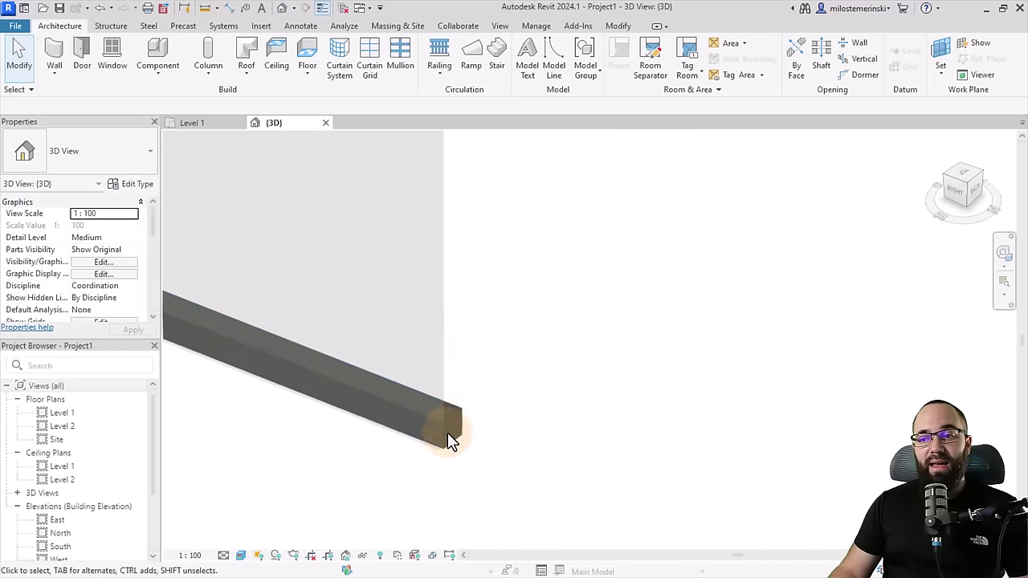
{"action": "middle_click_drag", "start_coordinate": [514, 375], "coordinate": [587, 417]}
{"action": "scroll", "coordinate": [549, 396], "scroll_direction": "down", "scroll_amount": 3}
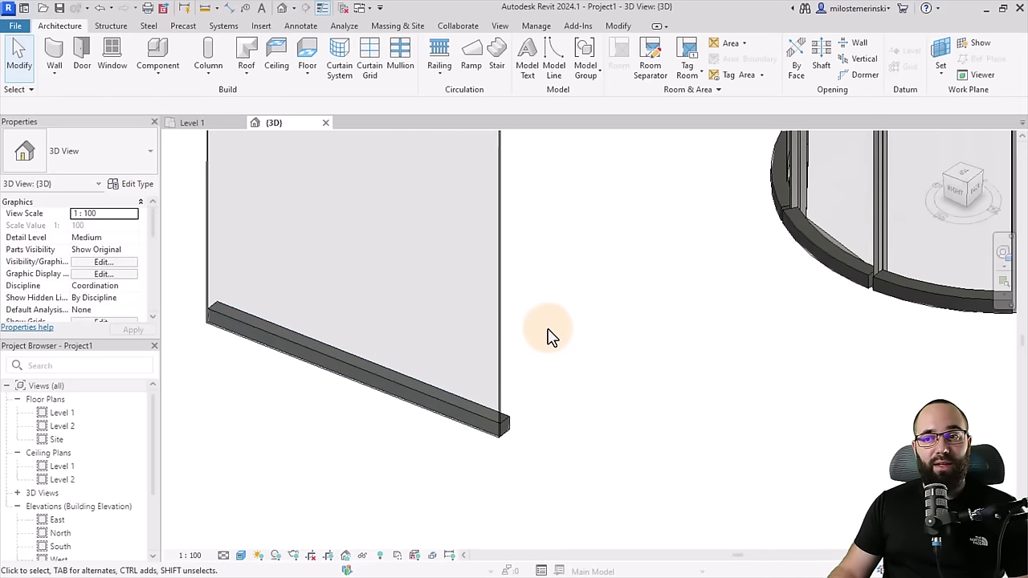
{"action": "left_click", "coordinate": [504, 419]}
{"action": "left_click", "coordinate": [550, 425]}
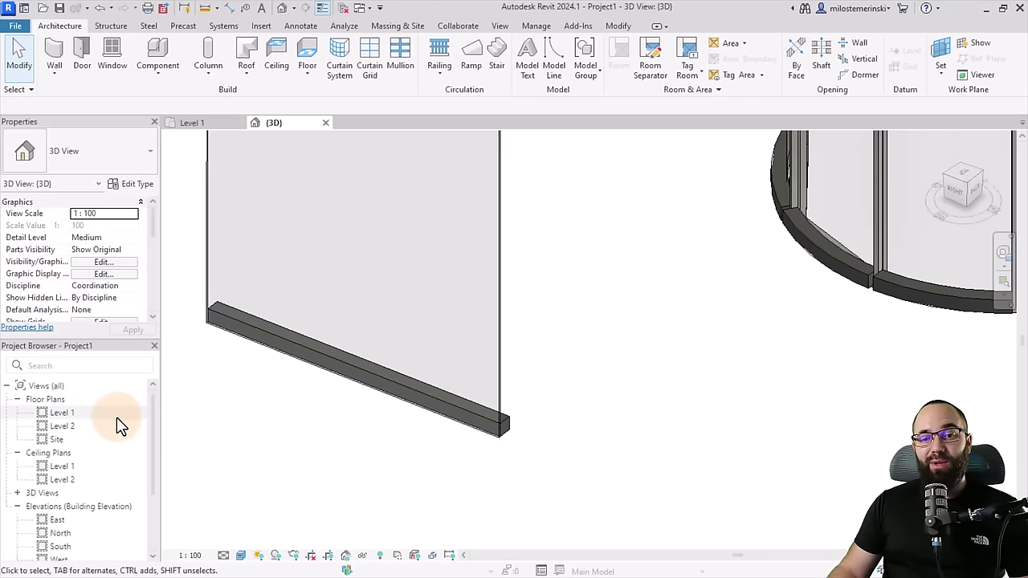
List the profile families loaded in the project under Families > Profiles.
{"action": "scroll", "coordinate": [95, 425], "scroll_direction": "down", "scroll_amount": 2}
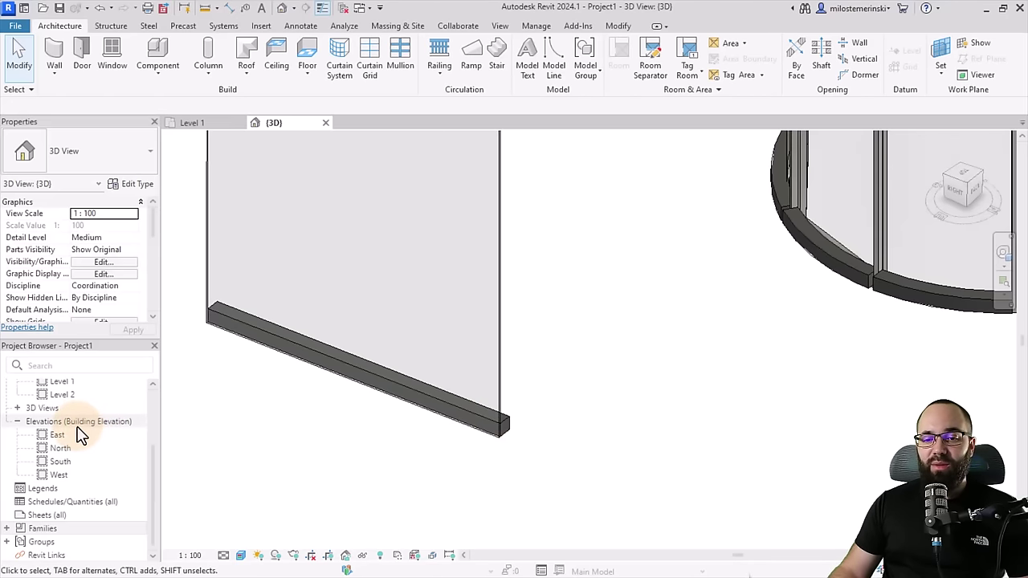
{"action": "left_click", "coordinate": [9, 529]}
{"action": "scroll", "coordinate": [72, 454], "scroll_direction": "down", "scroll_amount": 8}
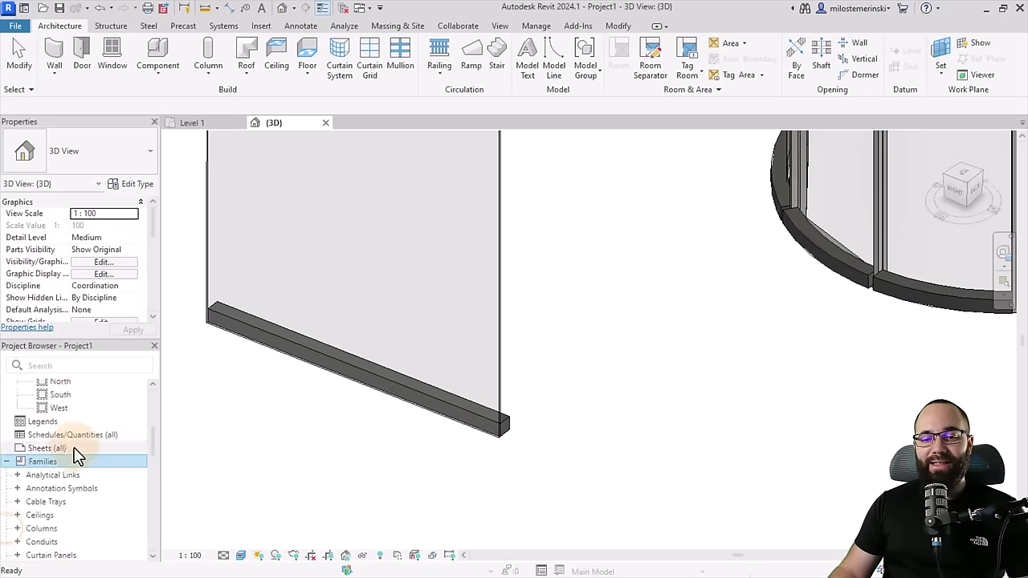
{"action": "scroll", "coordinate": [77, 456], "scroll_direction": "down", "scroll_amount": 2}
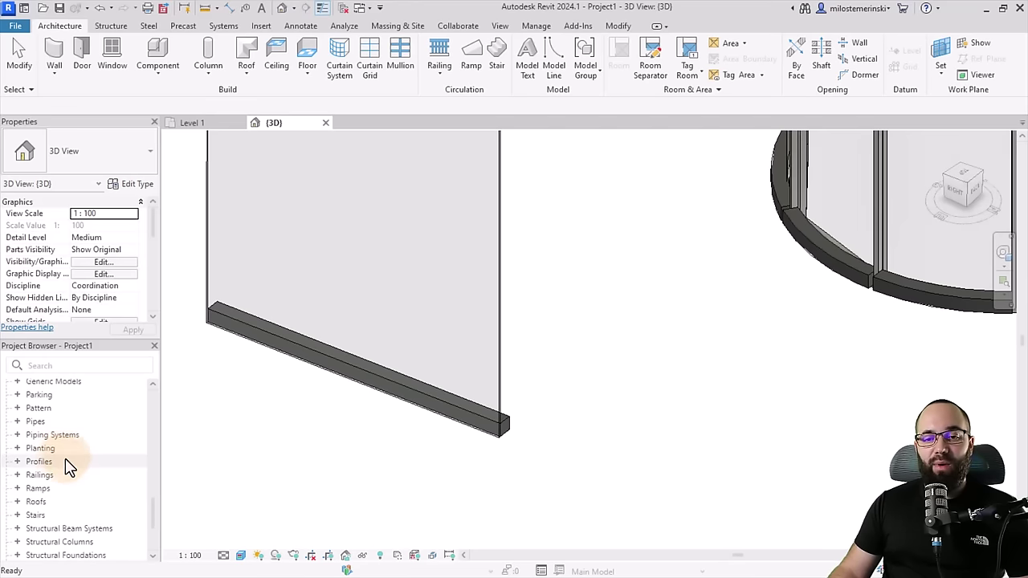
{"action": "left_click", "coordinate": [21, 463]}
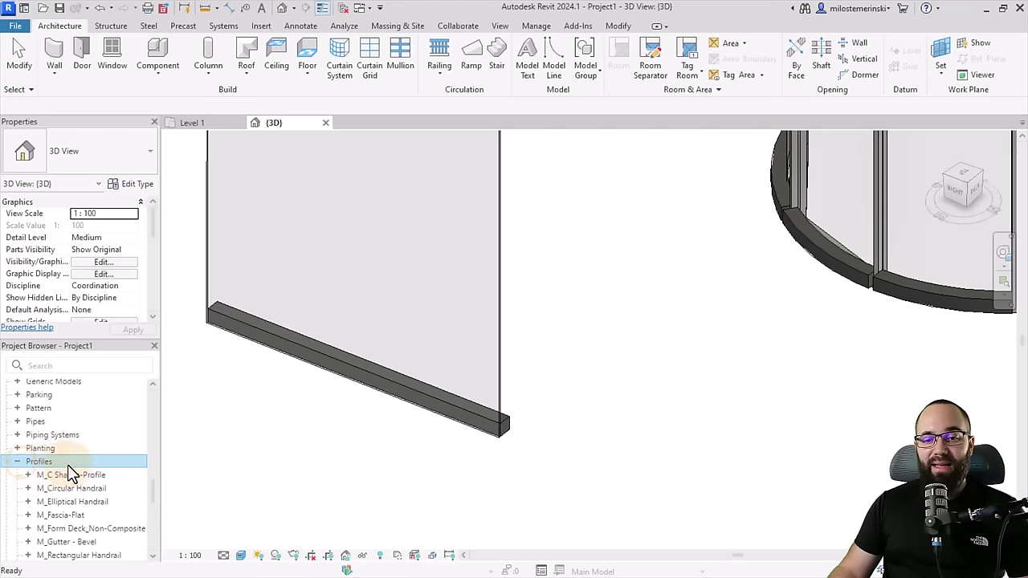
{"action": "scroll", "coordinate": [72, 466], "scroll_direction": "down", "scroll_amount": 4}
{"action": "scroll", "coordinate": [77, 473], "scroll_direction": "up", "scroll_amount": 2}
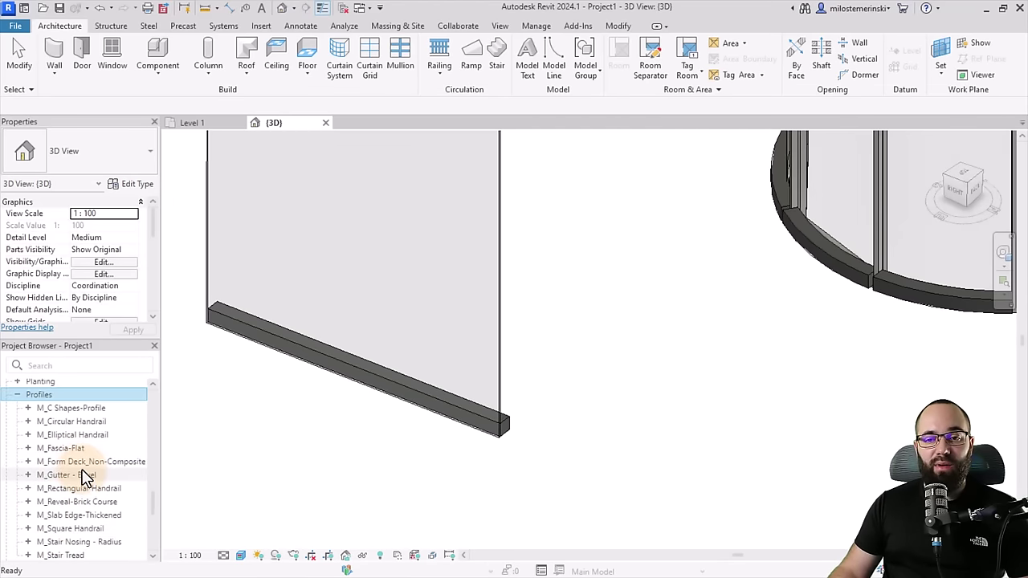
{"action": "scroll", "coordinate": [83, 477], "scroll_direction": "down", "scroll_amount": 2}
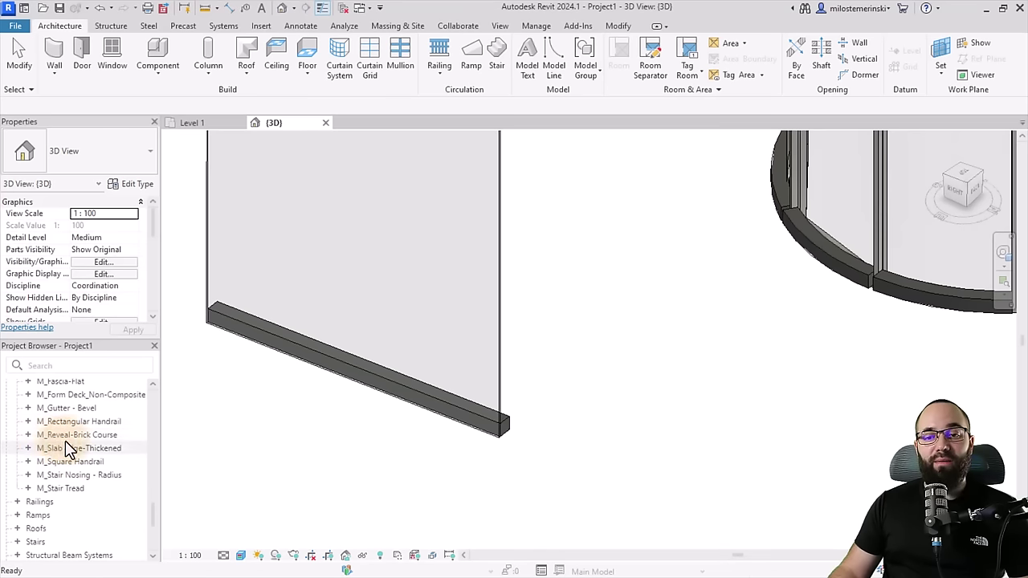
Open the M_Reveal-Brick Course profile family for editing.
{"action": "left_click", "coordinate": [99, 439]}
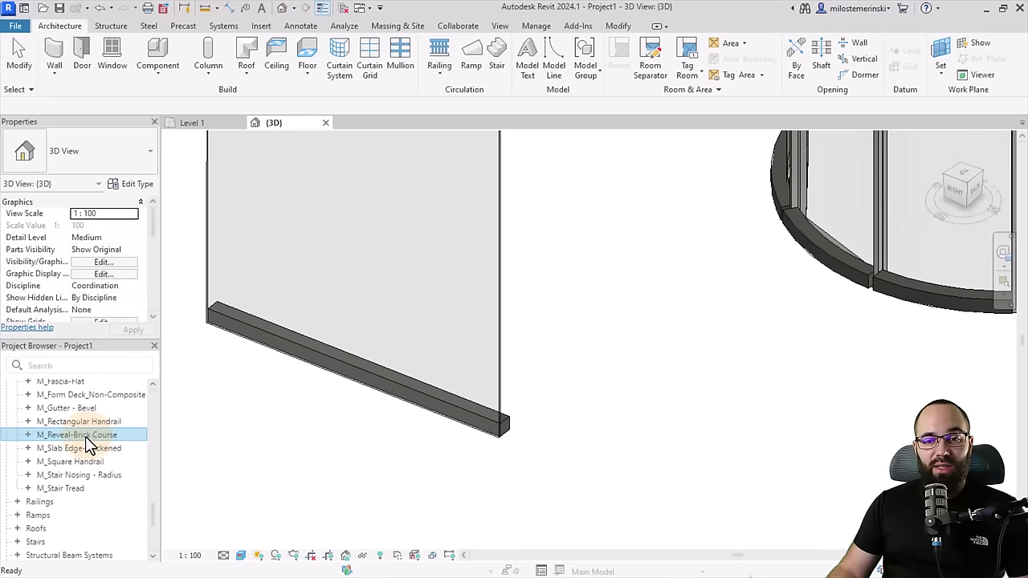
{"action": "left_click", "coordinate": [28, 436]}
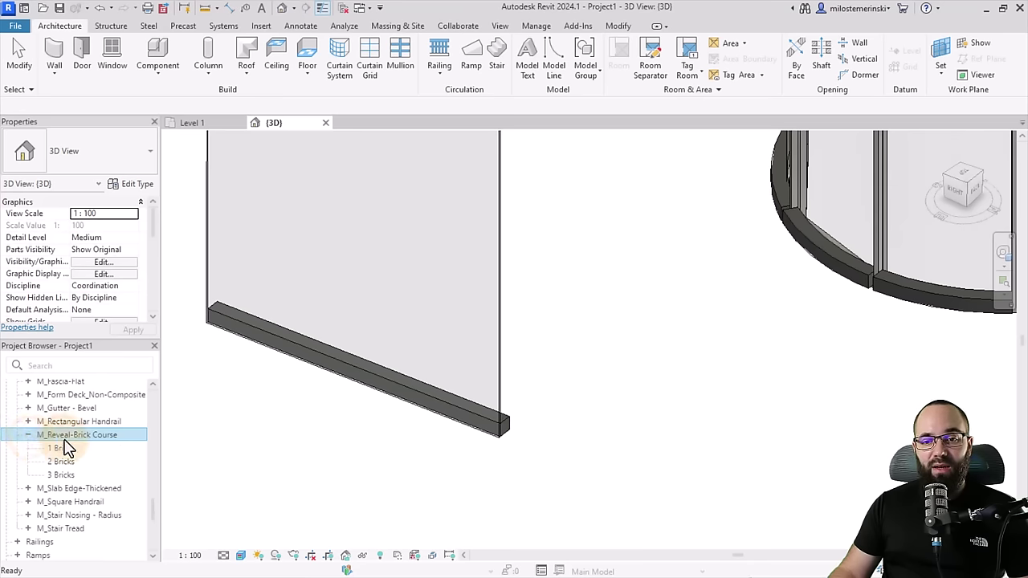
{"action": "right_click", "coordinate": [59, 440]}
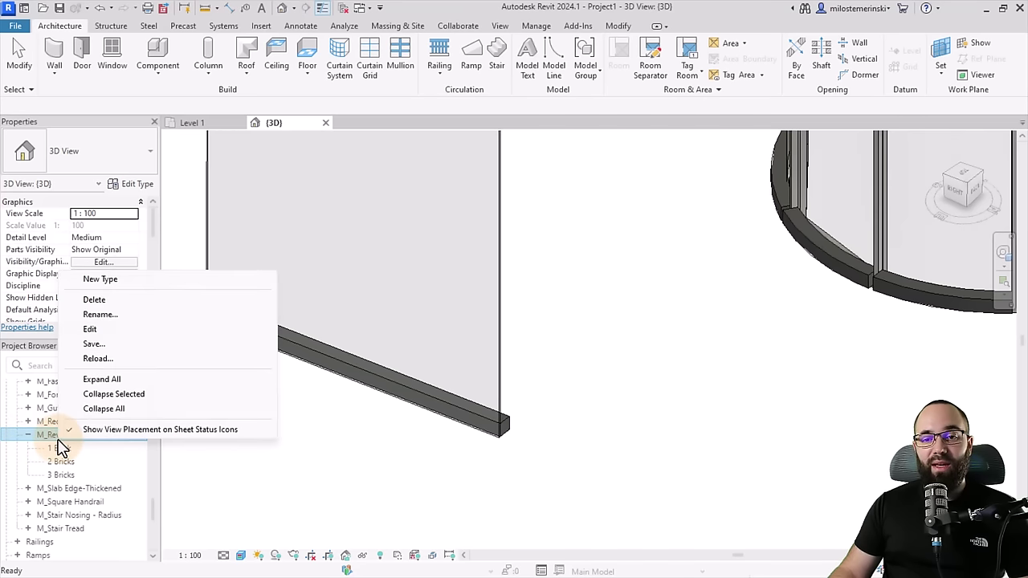
{"action": "left_click", "coordinate": [89, 331]}
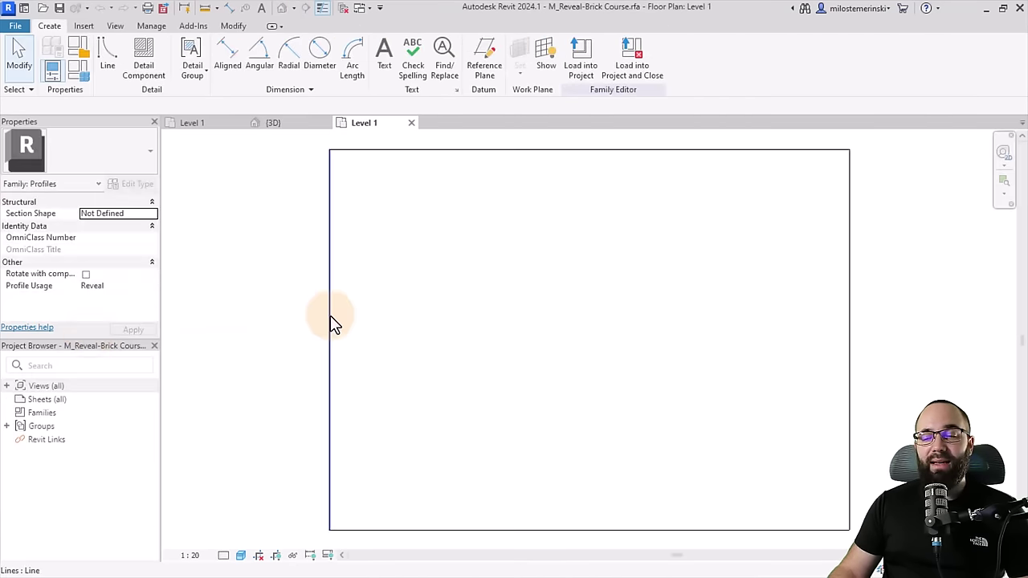
Examine the rectangular outline of the brick profile and the line along its left edge.
{"action": "middle_click_drag", "start_coordinate": [454, 331], "coordinate": [395, 340]}
{"action": "scroll", "coordinate": [333, 297], "scroll_direction": "down", "scroll_amount": 2}
{"action": "middle_click_drag", "start_coordinate": [453, 354], "coordinate": [412, 360]}
{"action": "middle_click_drag", "start_coordinate": [356, 343], "coordinate": [367, 345]}
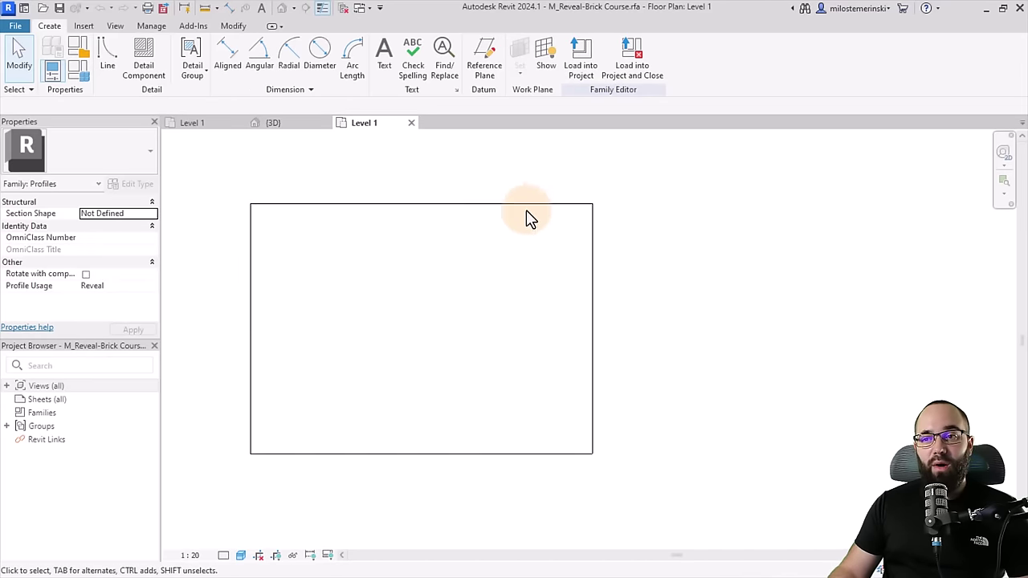
{"action": "scroll", "coordinate": [368, 320], "scroll_direction": "down", "scroll_amount": 1}
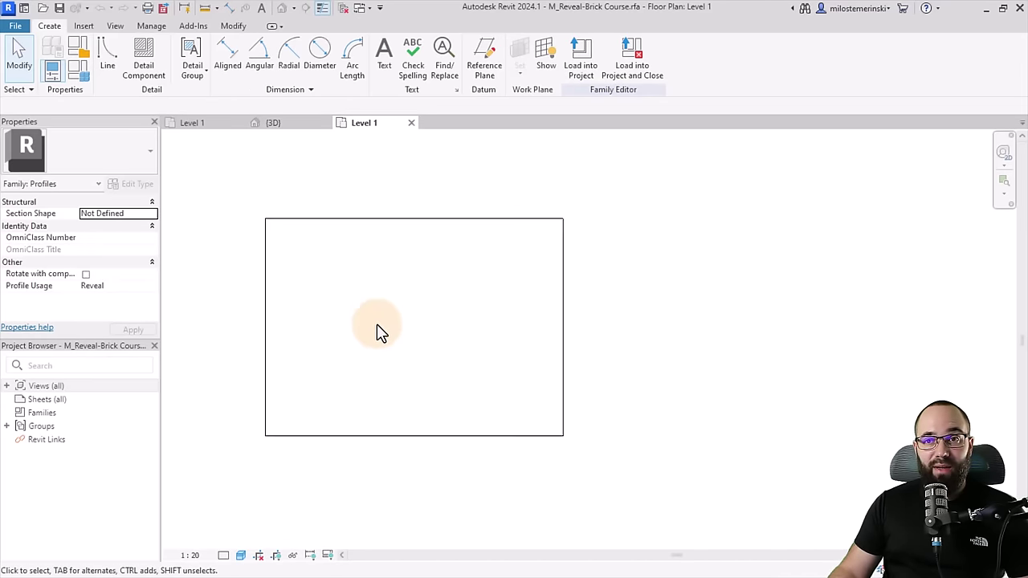
{"action": "middle_click_drag", "start_coordinate": [406, 343], "coordinate": [413, 347]}
{"action": "left_click", "coordinate": [273, 334]}
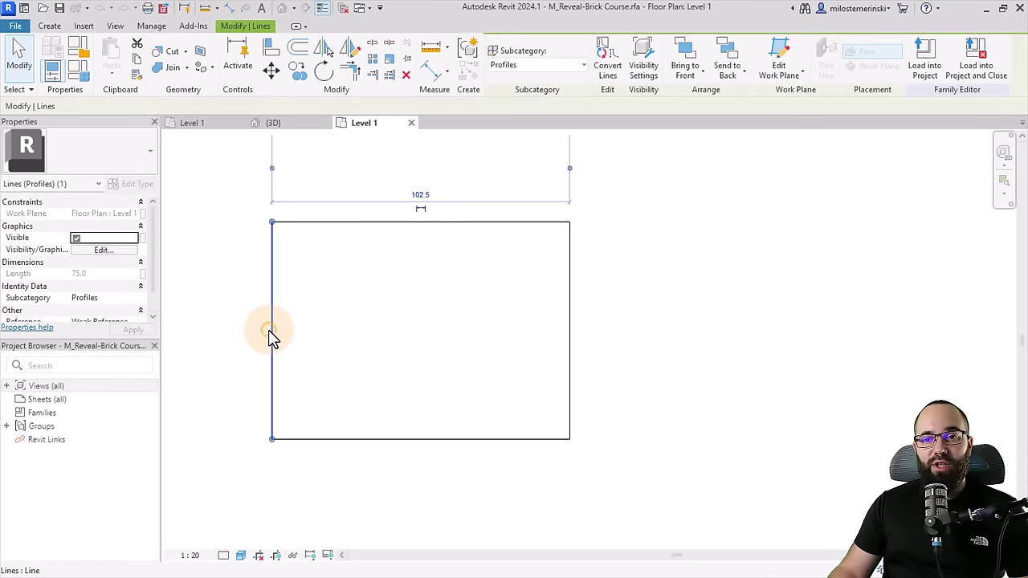
{"action": "left_click", "coordinate": [222, 330]}
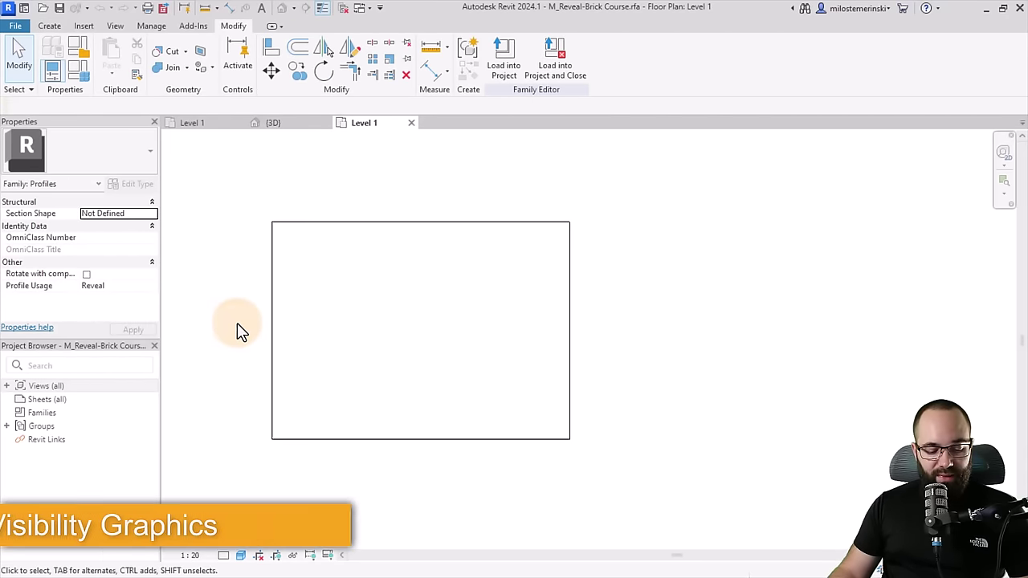
Turn on the Dimensions annotation category in the Level 1 view of the profile family.
{"action": "key", "text": "v"}
{"action": "key", "text": "g"}
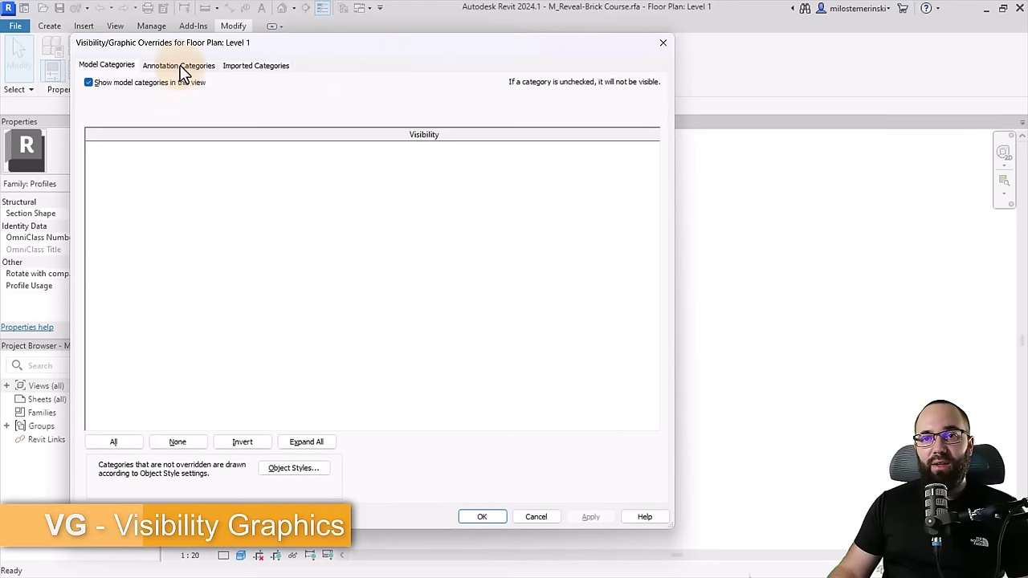
{"action": "left_click", "coordinate": [155, 67]}
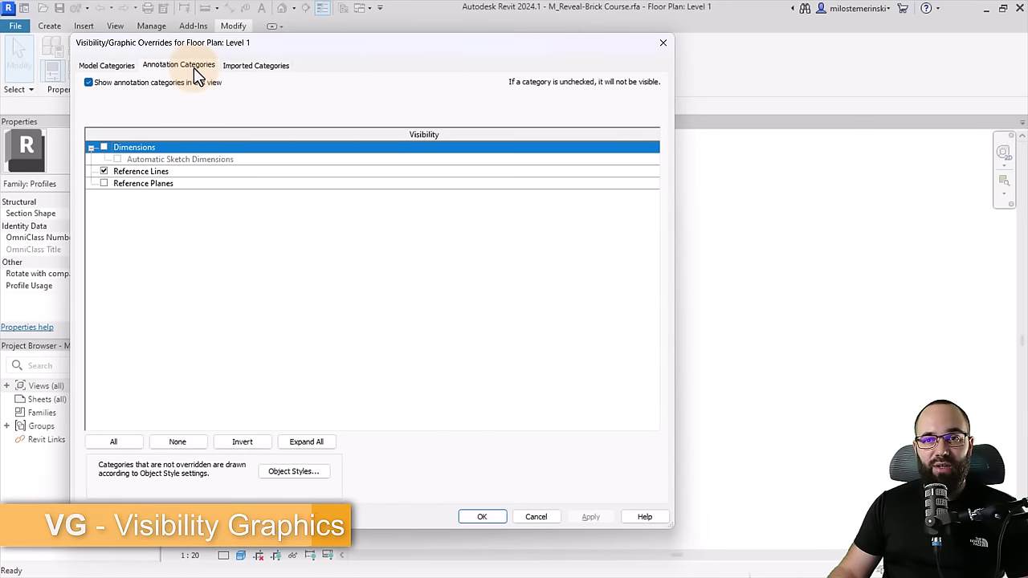
{"action": "left_click", "coordinate": [104, 147]}
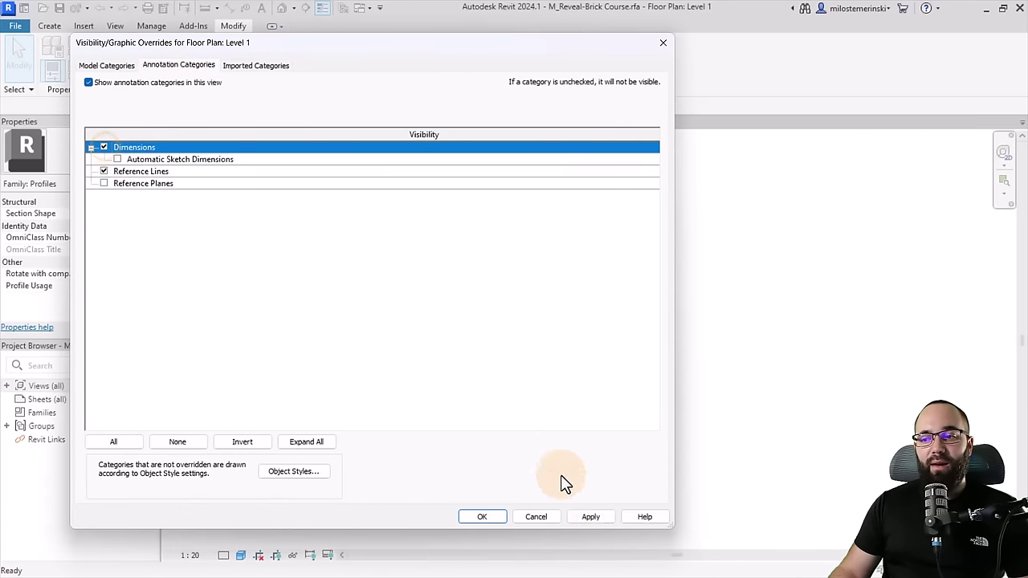
{"action": "left_click", "coordinate": [482, 516]}
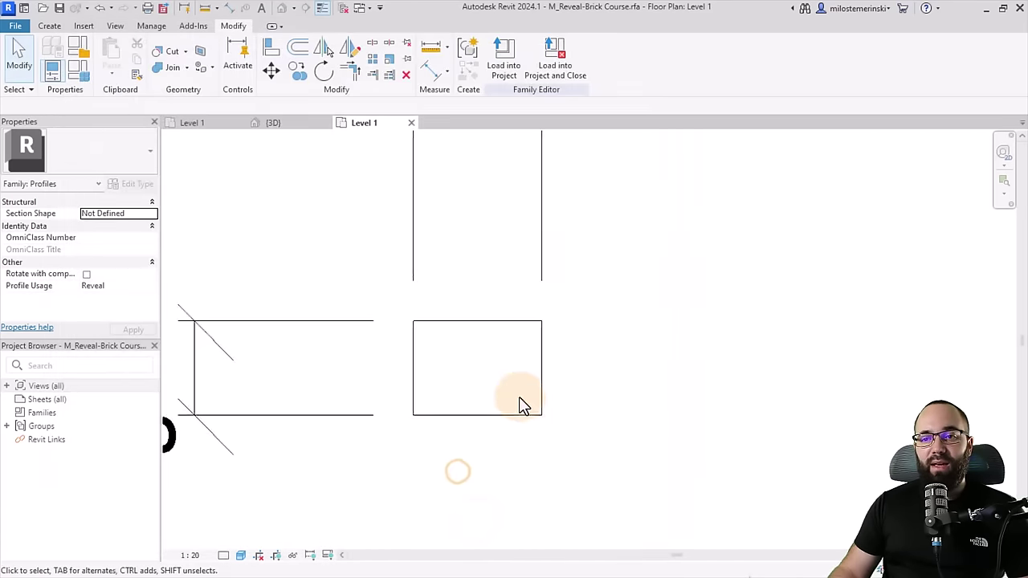
{"action": "scroll", "coordinate": [496, 410], "scroll_direction": "up", "scroll_amount": 1}
{"action": "middle_click_drag", "start_coordinate": [572, 395], "coordinate": [541, 418]}
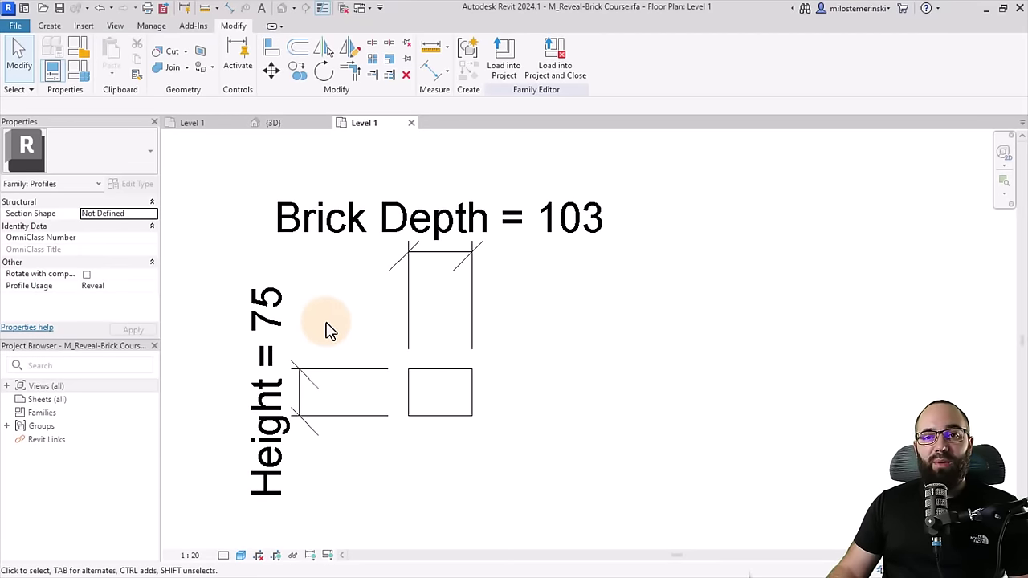
Create a family type named "Mullion Sweep type" with Brick Length 150 and Brick Depth 150.
{"action": "left_click", "coordinate": [78, 73]}
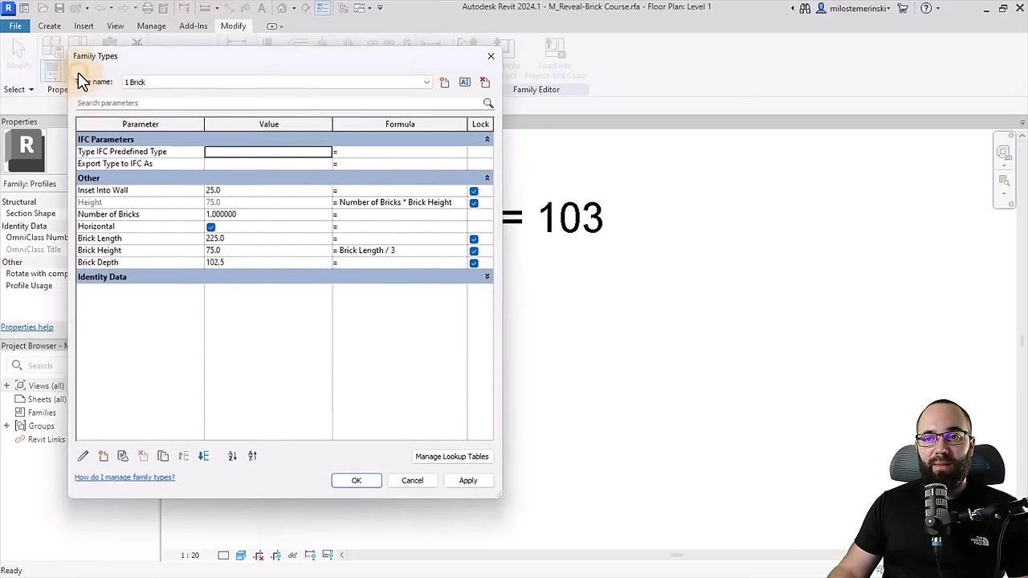
{"action": "left_click", "coordinate": [446, 82]}
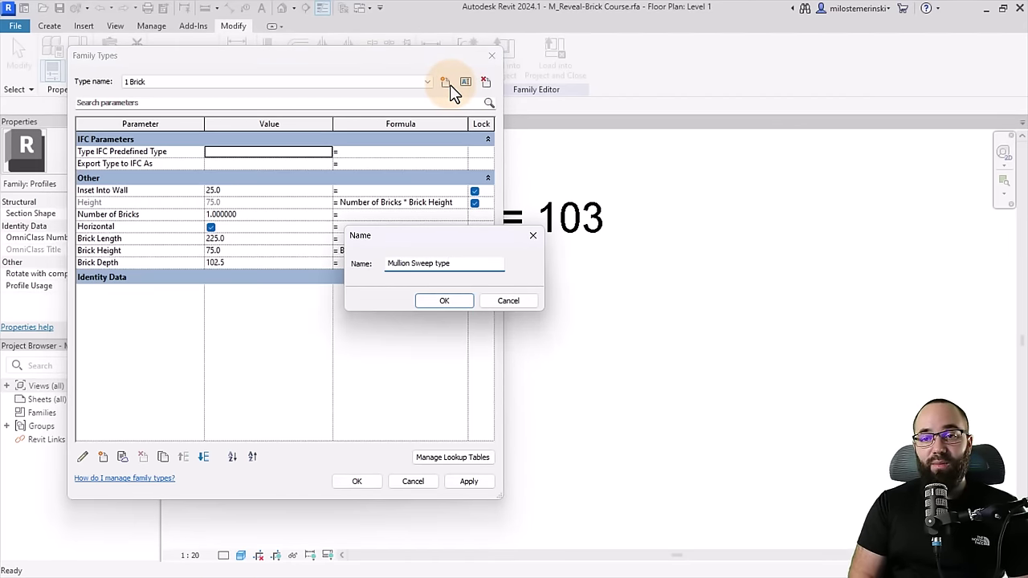
{"action": "left_click", "coordinate": [448, 303]}
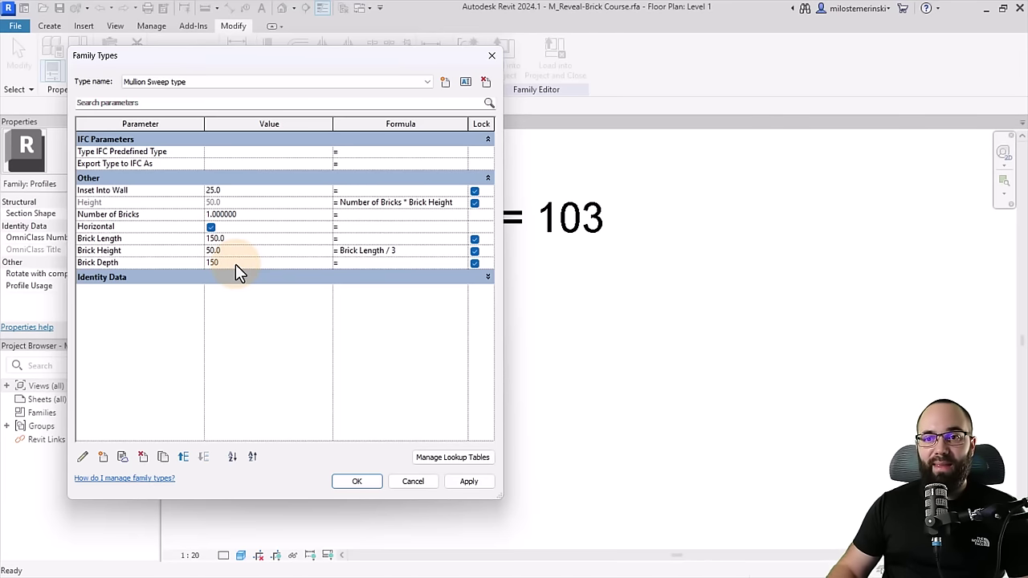
{"action": "left_click", "coordinate": [235, 251]}
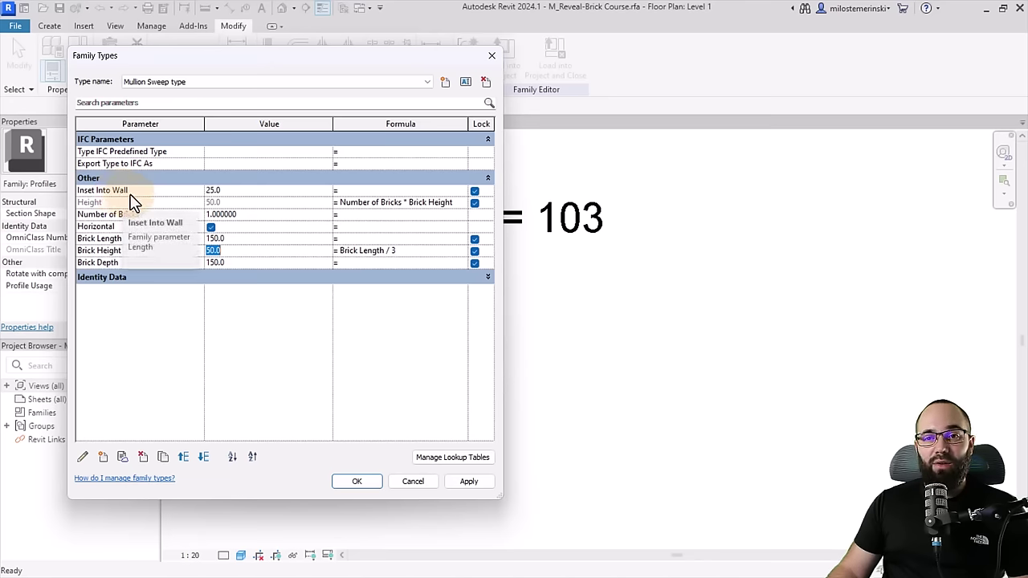
Set Inset Into Wall to 75 for the Mullion Sweep type and apply the family type changes.
{"action": "left_click", "coordinate": [221, 196]}
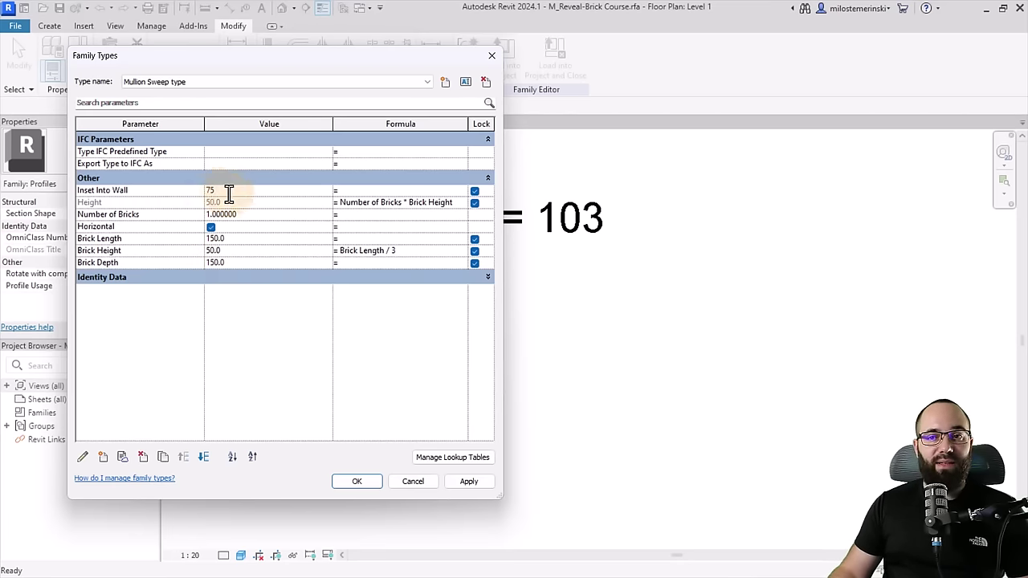
{"action": "left_click", "coordinate": [466, 480]}
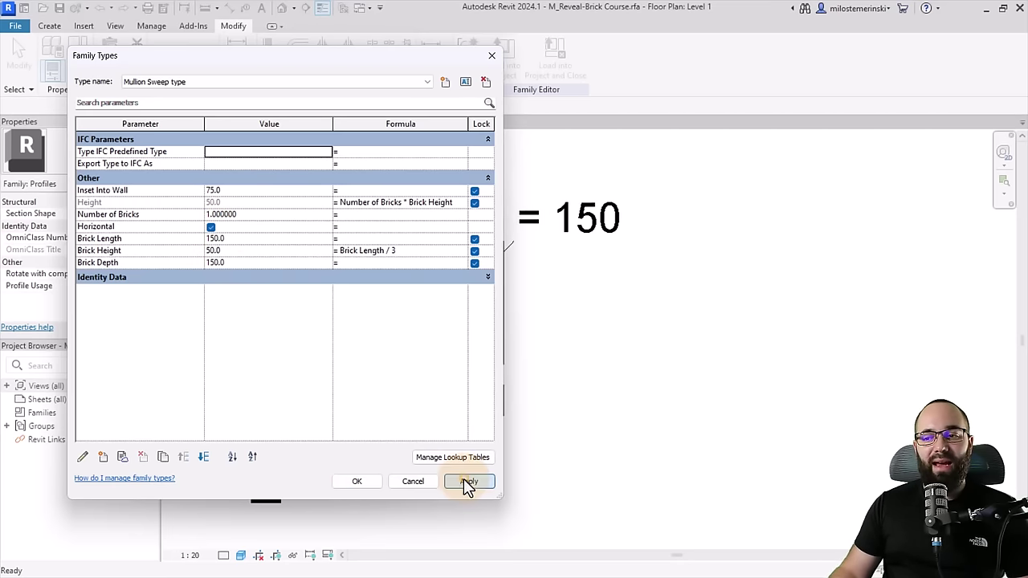
{"action": "left_click", "coordinate": [355, 482]}
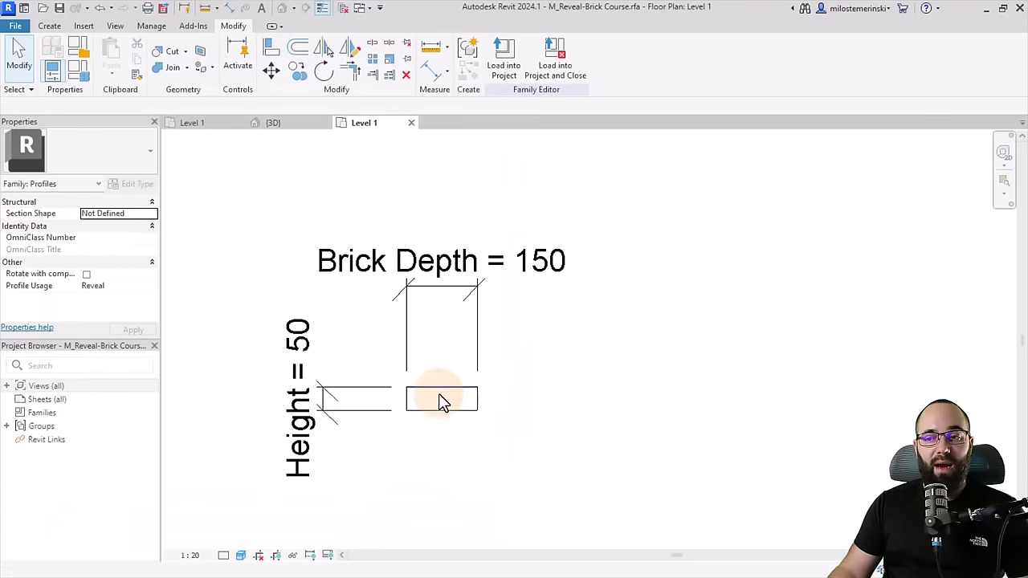
{"action": "scroll", "coordinate": [446, 408], "scroll_direction": "up", "scroll_amount": 2}
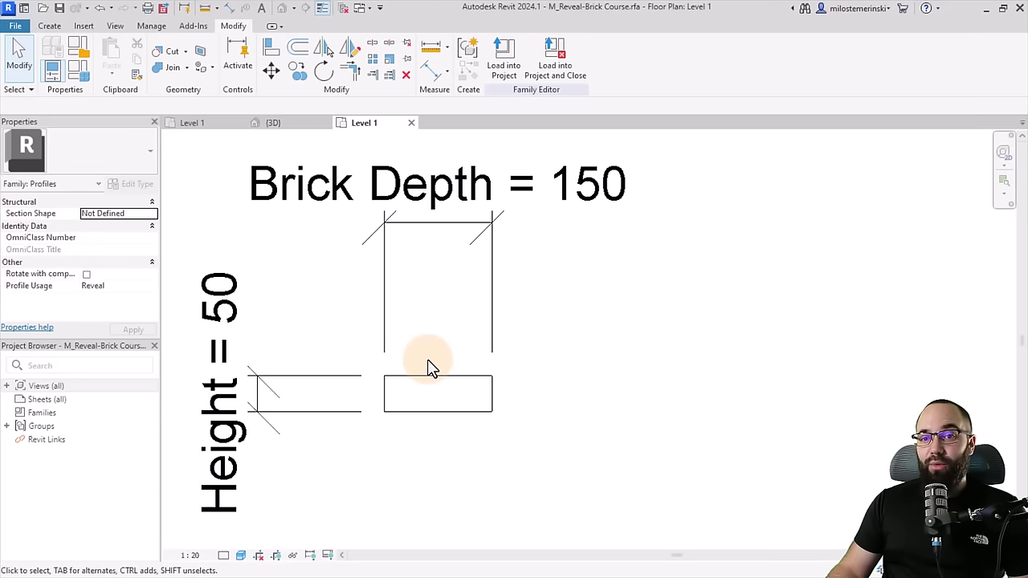
Change the profile family's Profile Usage to Wall Sweep.
{"action": "left_click", "coordinate": [142, 289]}
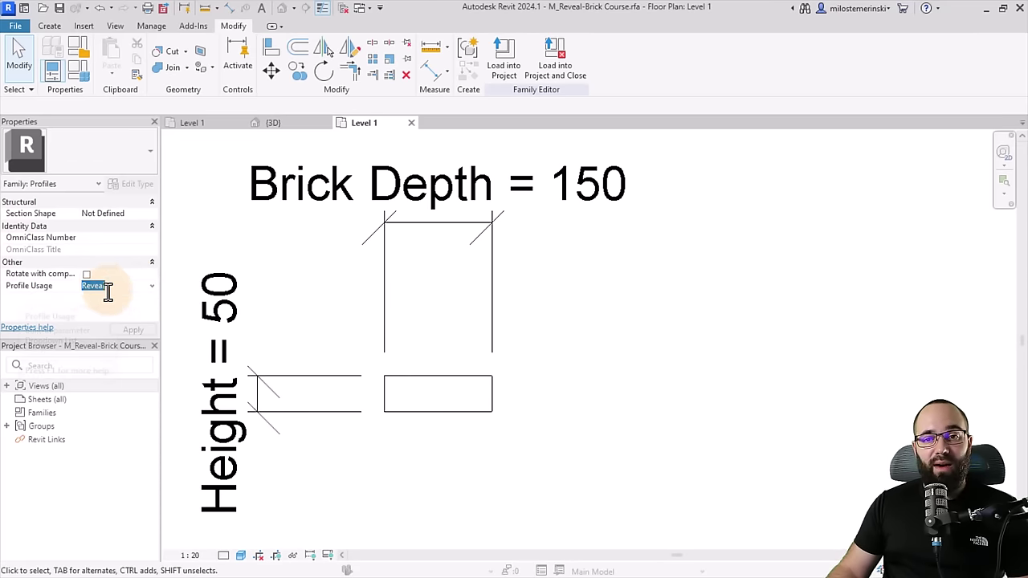
{"action": "left_click", "coordinate": [152, 288]}
{"action": "scroll", "coordinate": [129, 324], "scroll_direction": "down", "scroll_amount": 1}
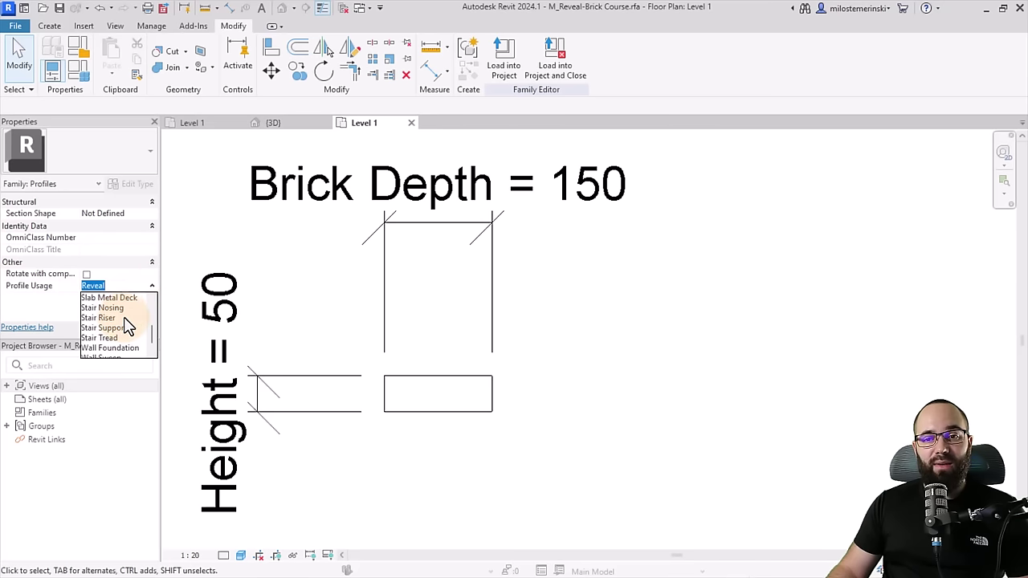
{"action": "scroll", "coordinate": [122, 318], "scroll_direction": "down", "scroll_amount": 1}
{"action": "scroll", "coordinate": [122, 318], "scroll_direction": "up", "scroll_amount": 3}
{"action": "scroll", "coordinate": [118, 337], "scroll_direction": "down", "scroll_amount": 3}
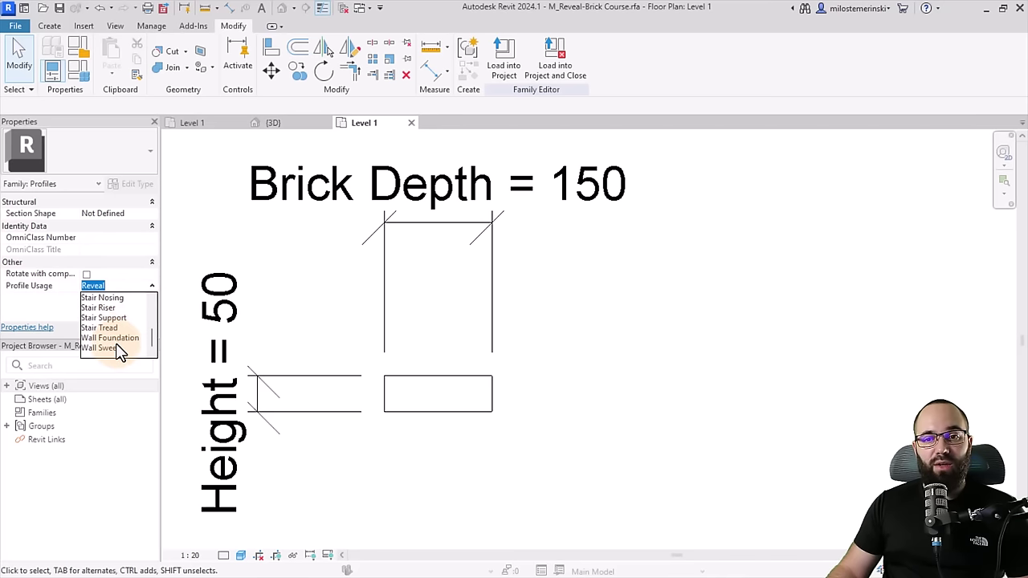
{"action": "left_click", "coordinate": [114, 348]}
{"action": "left_click", "coordinate": [290, 313]}
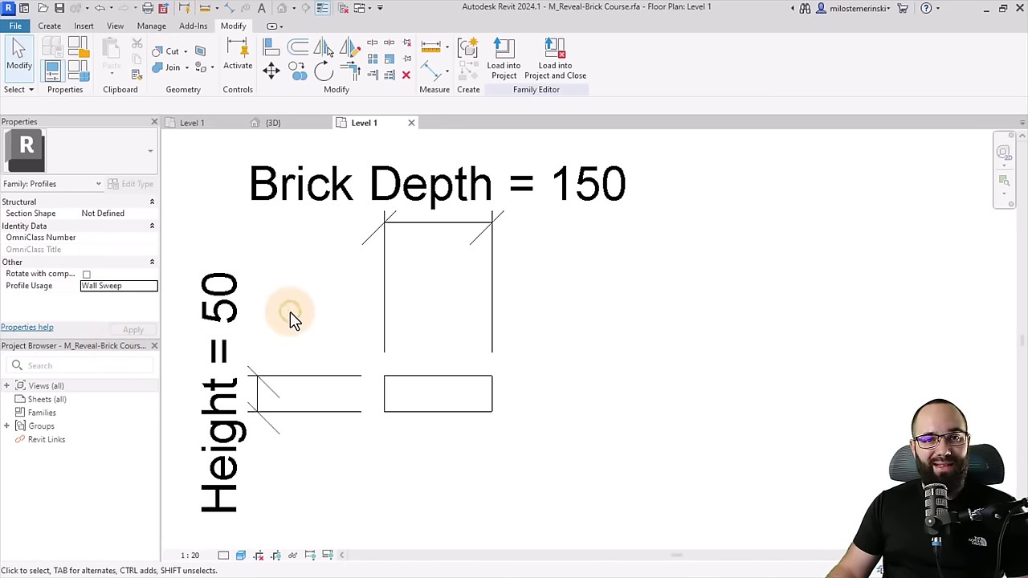
{"action": "middle_click_drag", "start_coordinate": [311, 302], "coordinate": [321, 305]}
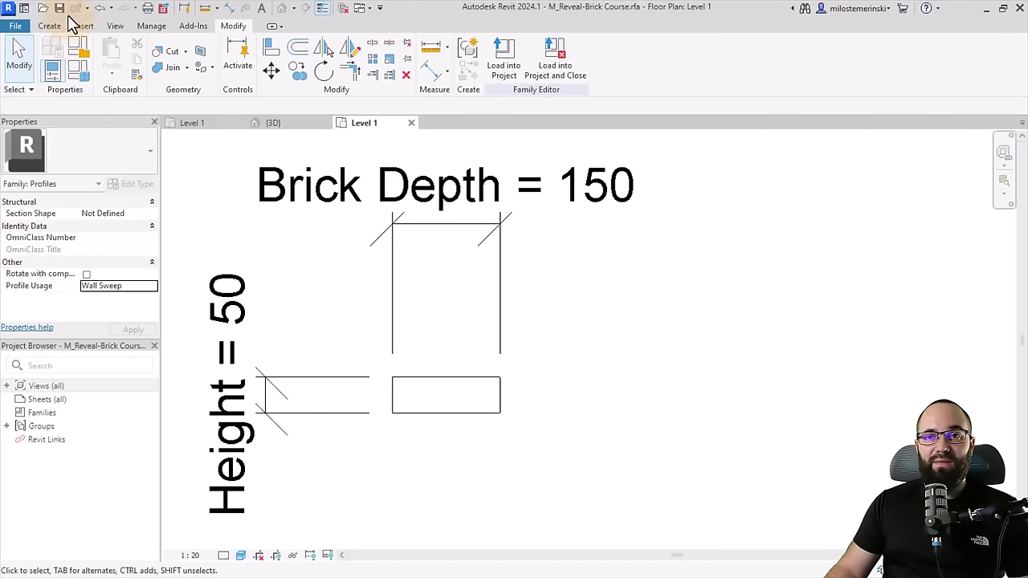
Save the profile family to the Desktop as "Wall Sweep Mullion profile", load it into the project and close the family.
{"action": "left_click", "coordinate": [15, 26]}
{"action": "mouse_move", "coordinate": [61, 183]}
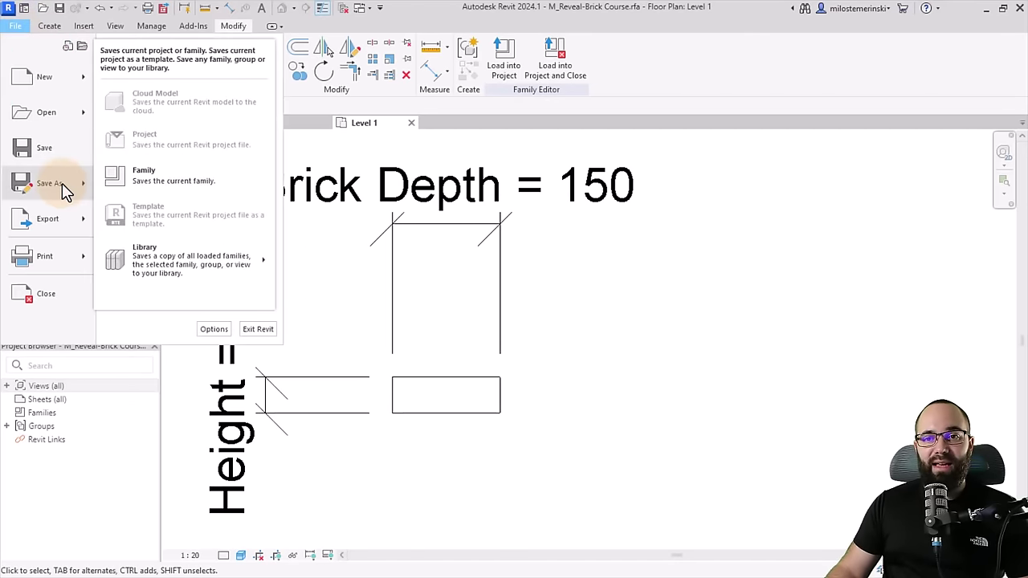
{"action": "left_click", "coordinate": [137, 184]}
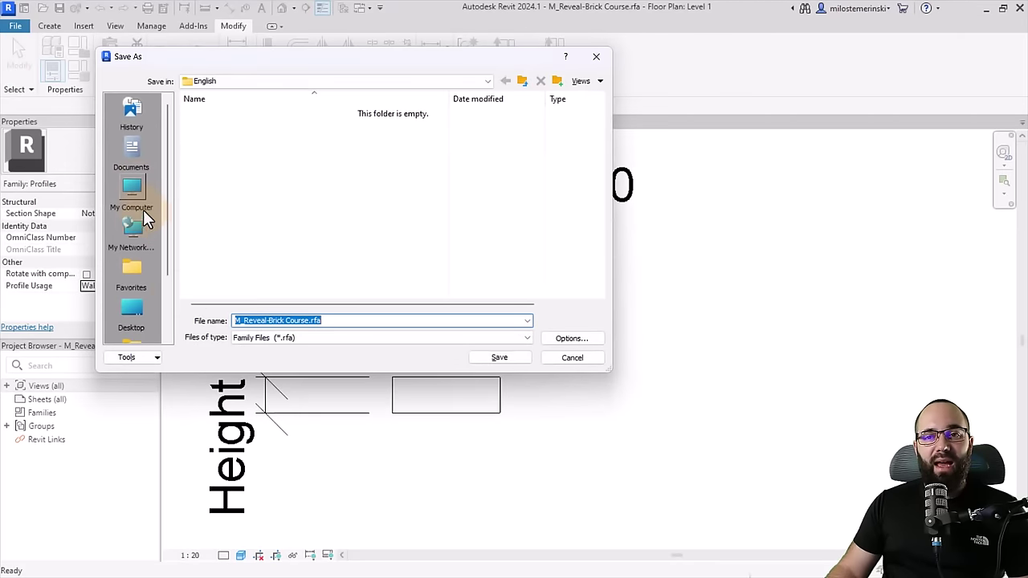
{"action": "left_click", "coordinate": [131, 315]}
{"action": "double_click", "coordinate": [349, 323]}
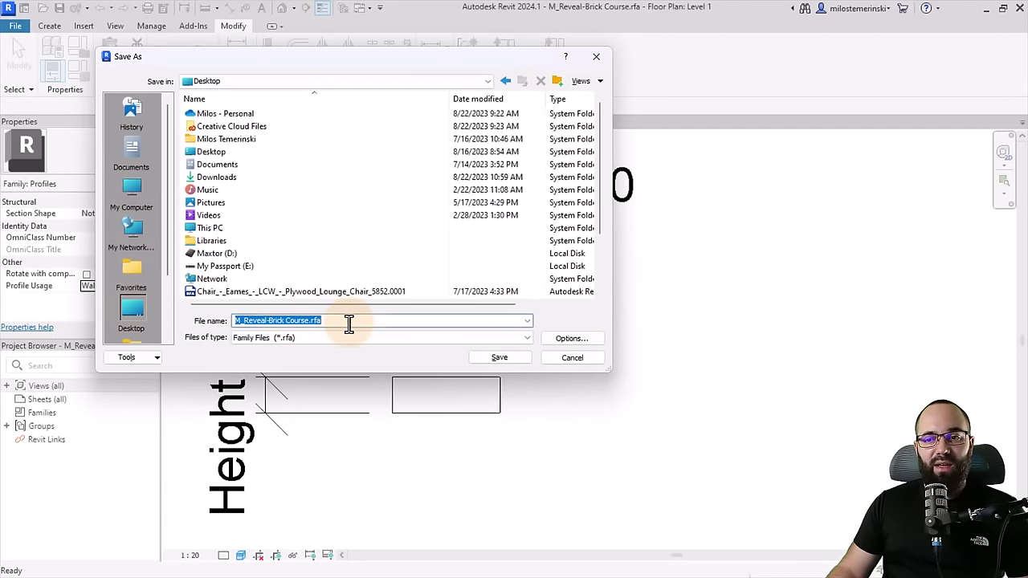
{"action": "left_click", "coordinate": [345, 321]}
{"action": "left_click_drag", "start_coordinate": [345, 321], "coordinate": [174, 323]}
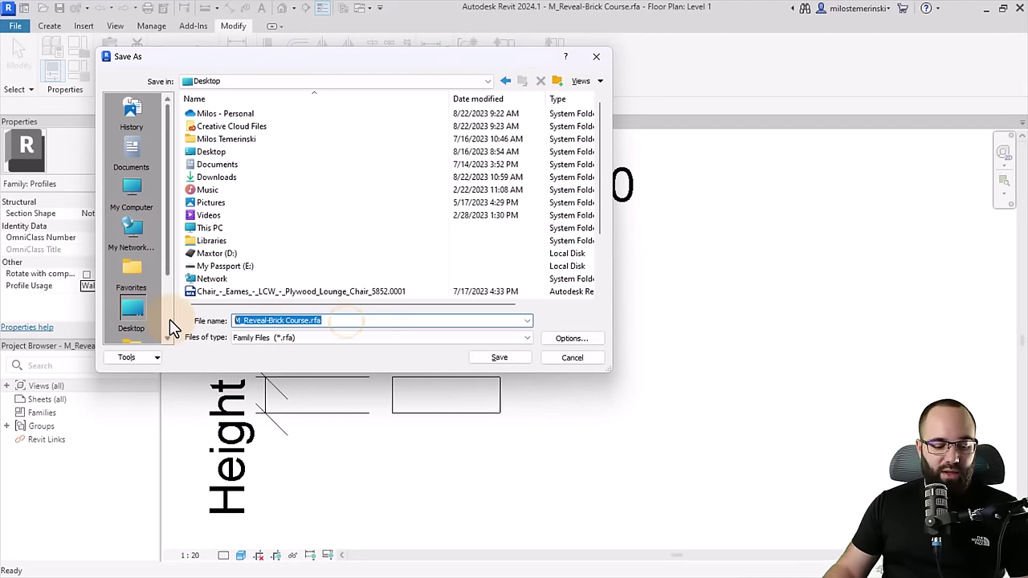
{"action": "type", "text": "Wall Sweep Mullion profile"}
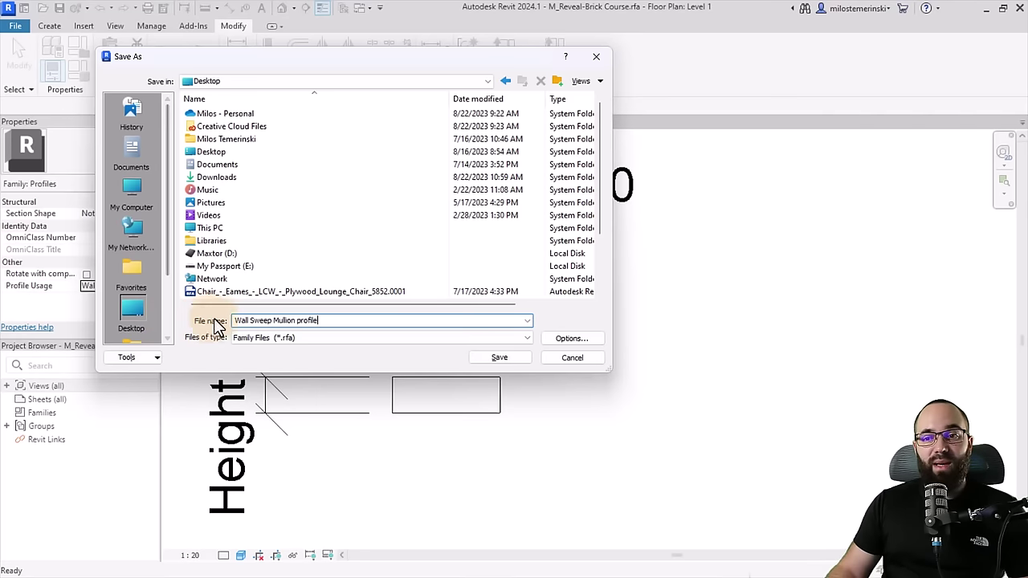
{"action": "left_click", "coordinate": [484, 359]}
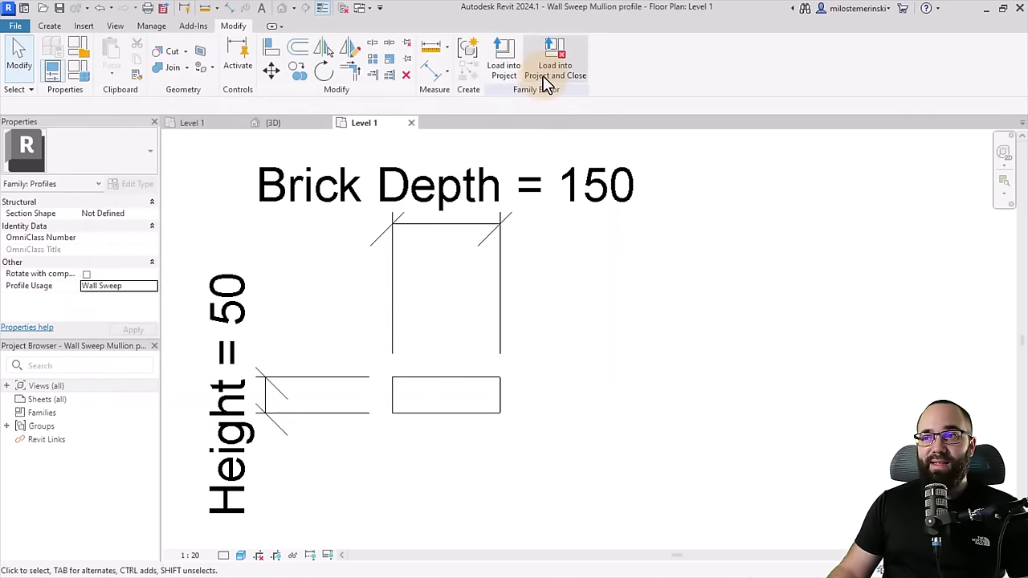
{"action": "left_click", "coordinate": [546, 81]}
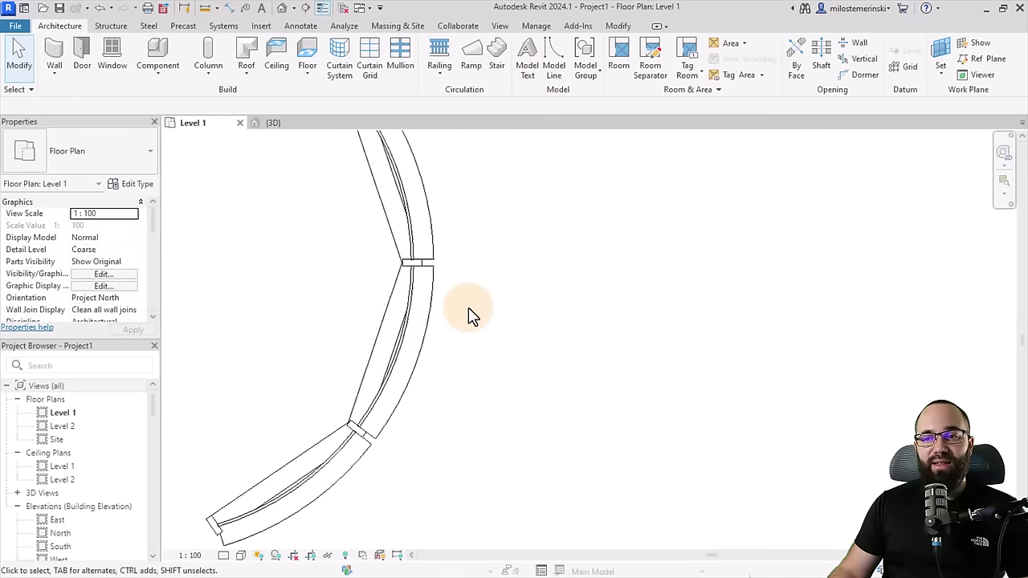
Open the wall sweep settings in the Glass Panel wall type's structure from the 3D view, with the section preview shown.
{"action": "left_click", "coordinate": [278, 123]}
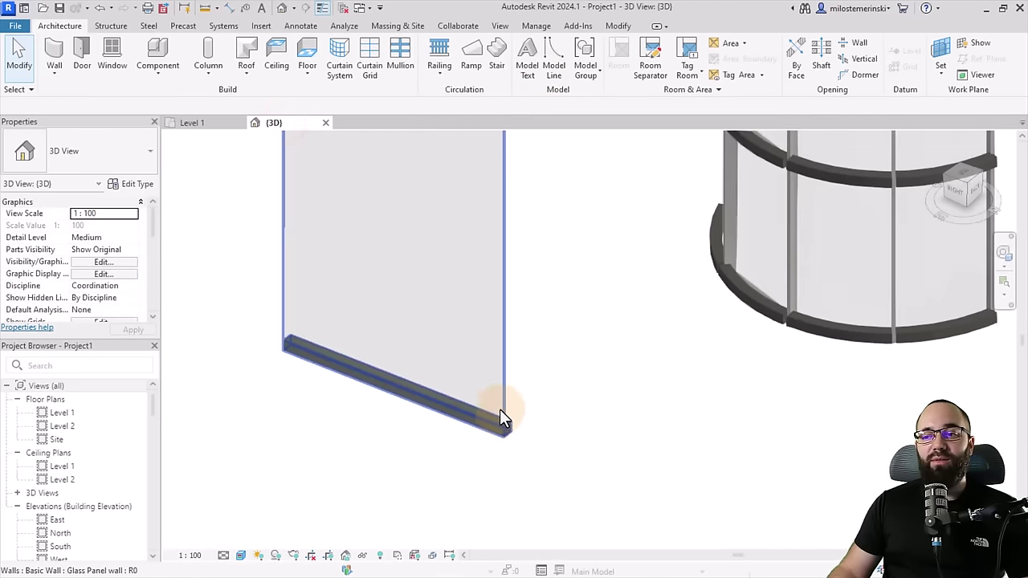
{"action": "left_click", "coordinate": [499, 409]}
{"action": "left_click", "coordinate": [132, 184]}
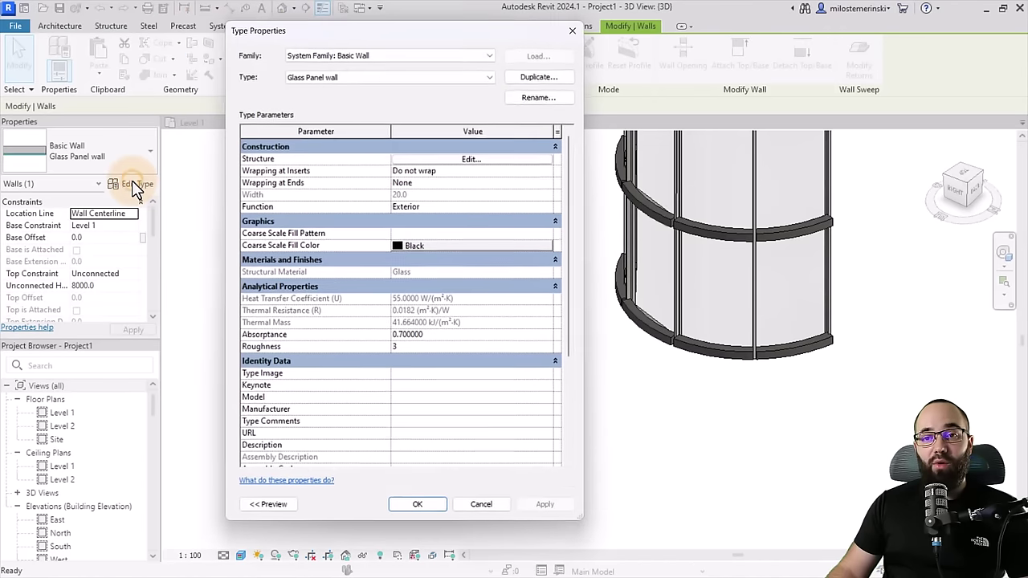
{"action": "left_click", "coordinate": [405, 159]}
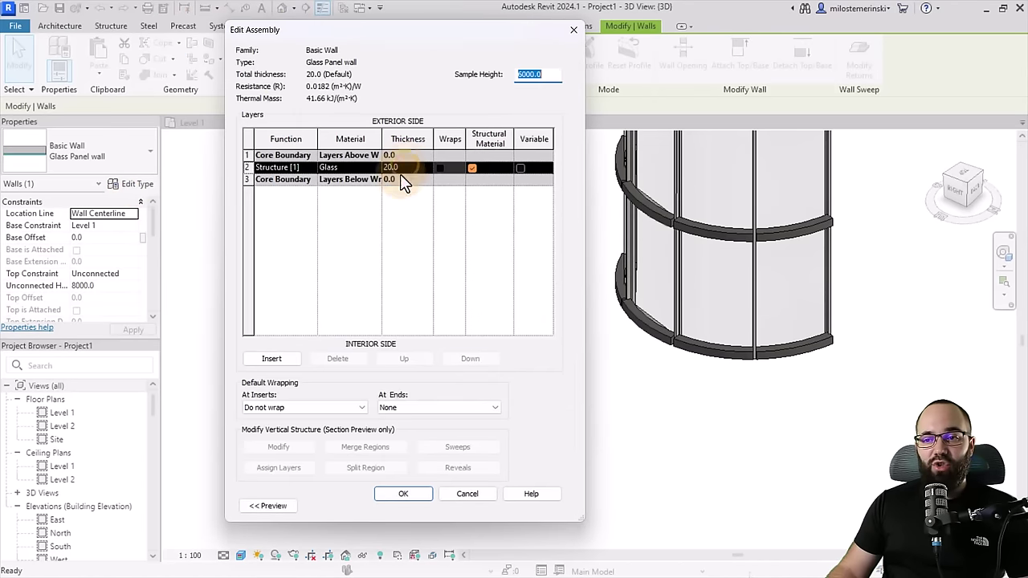
{"action": "left_click", "coordinate": [278, 510]}
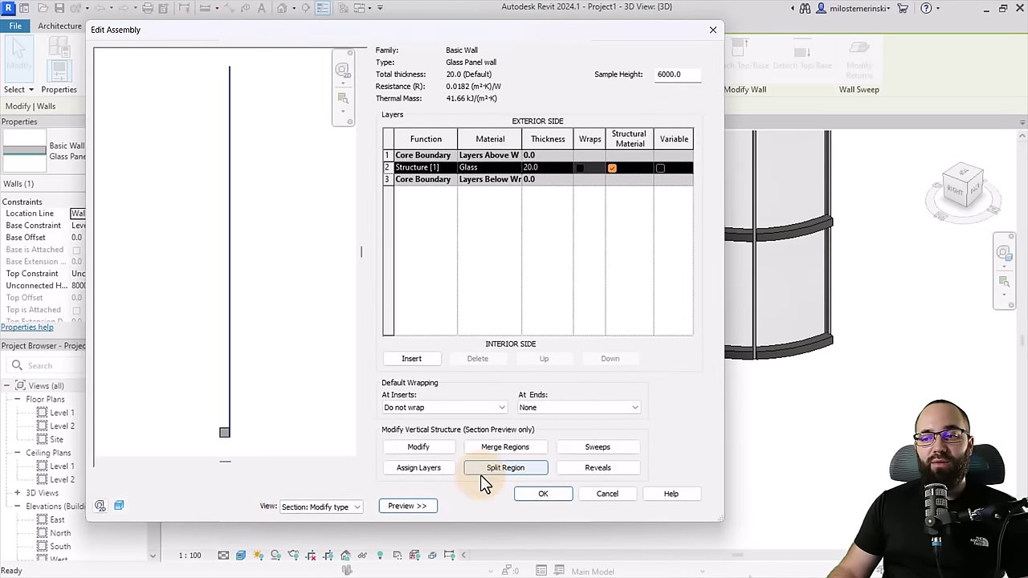
{"action": "left_click", "coordinate": [592, 447]}
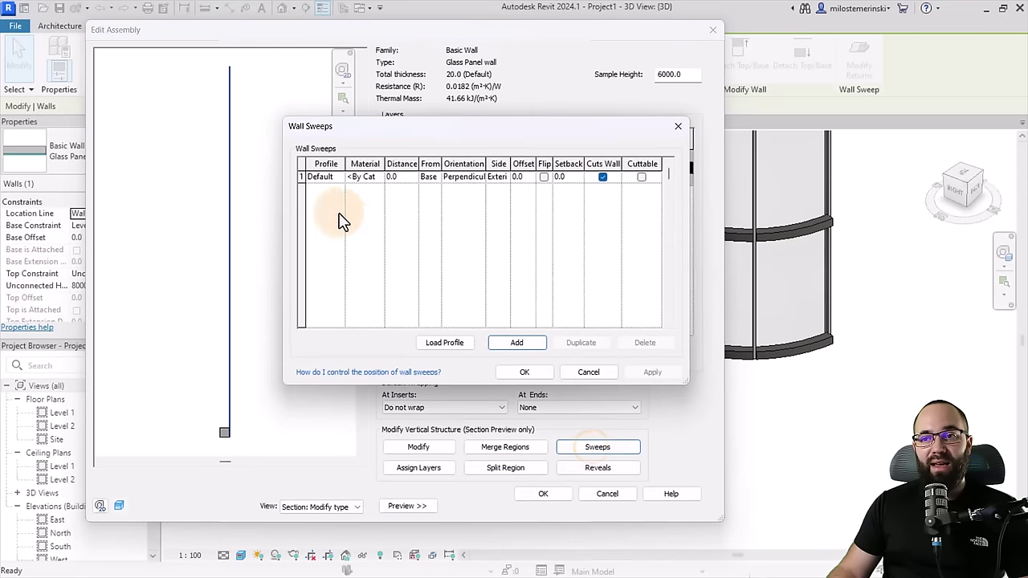
Set the wall sweep's profile to "Wall Sweep Mullion profile : Mullion Sweep type" and apply the change to the Glass Panel wall type.
{"action": "left_click", "coordinate": [334, 176]}
{"action": "left_click", "coordinate": [339, 177]}
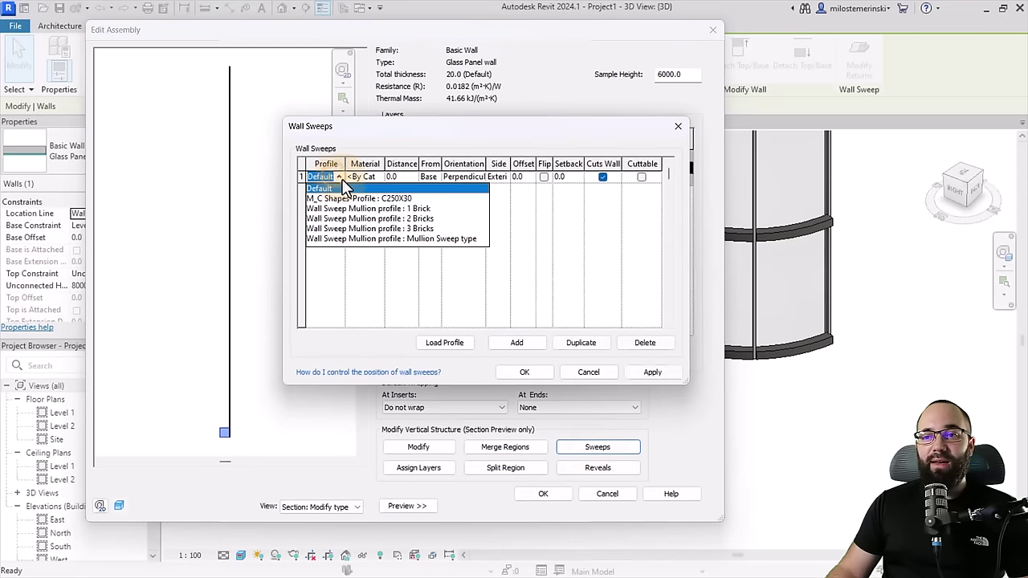
{"action": "left_click", "coordinate": [339, 240]}
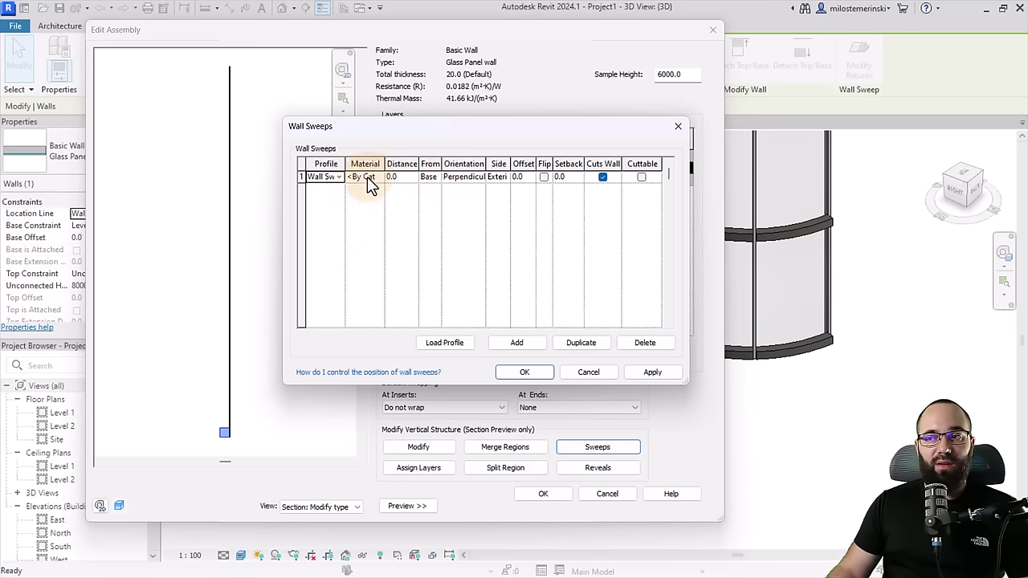
{"action": "left_click", "coordinate": [654, 375]}
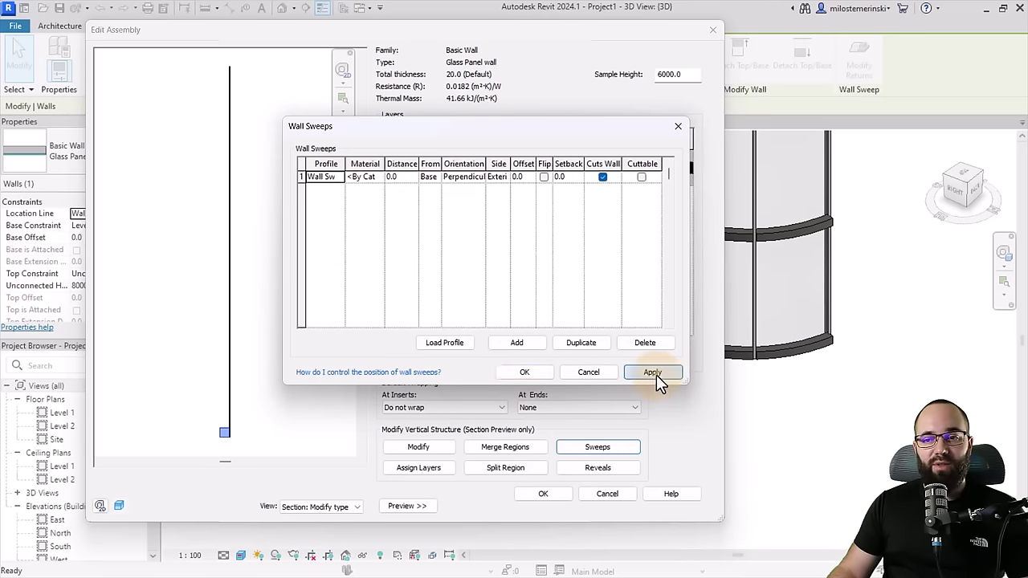
{"action": "left_click", "coordinate": [530, 376]}
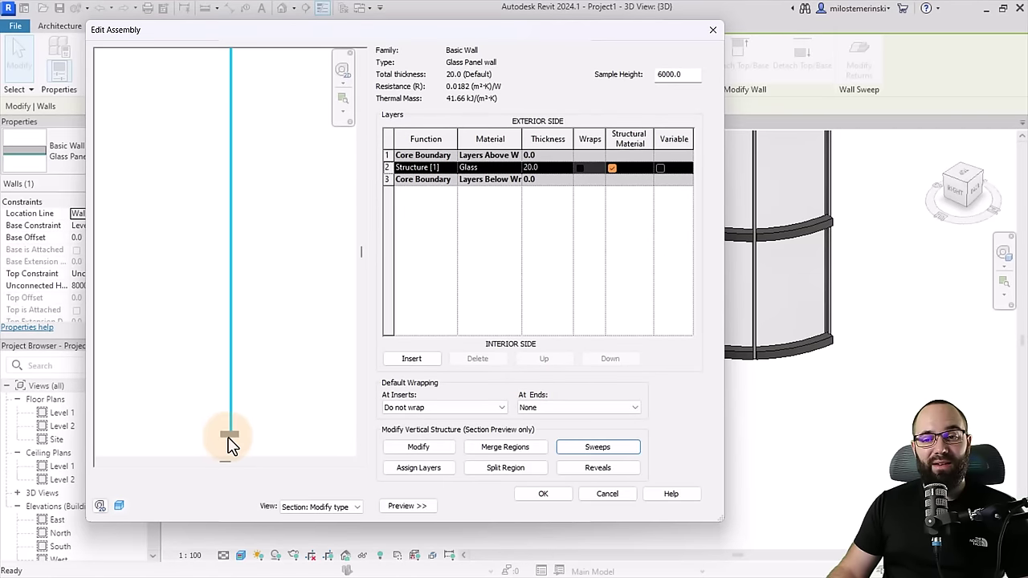
{"action": "left_click", "coordinate": [562, 495]}
{"action": "left_click", "coordinate": [687, 506]}
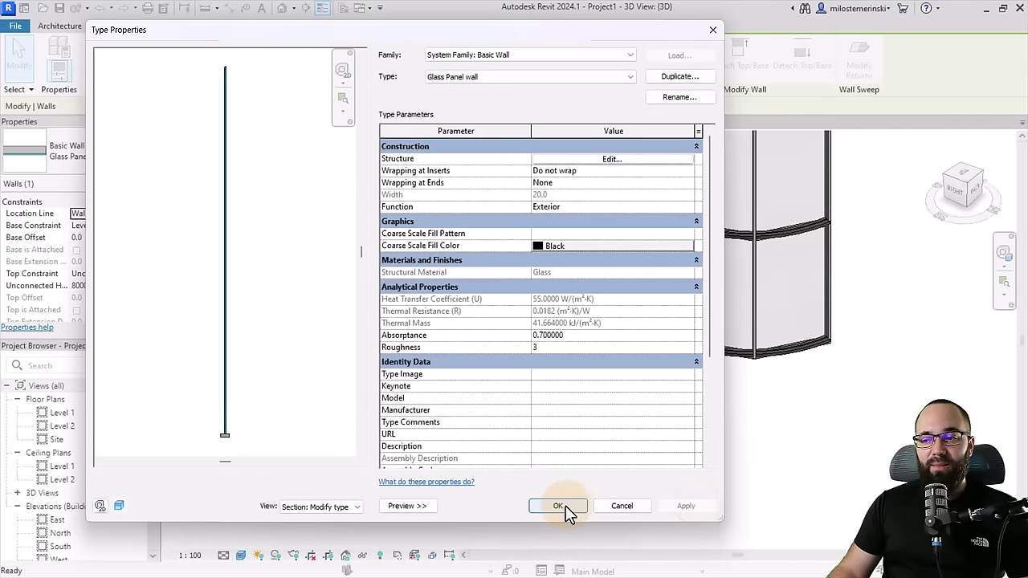
{"action": "left_click", "coordinate": [558, 506]}
{"action": "left_click", "coordinate": [444, 473]}
Examine the sweep on the straight glass wall and the sweeps along the curved curtain wall's horizontal mullions.
{"action": "scroll", "coordinate": [445, 474], "scroll_direction": "up", "scroll_amount": 5}
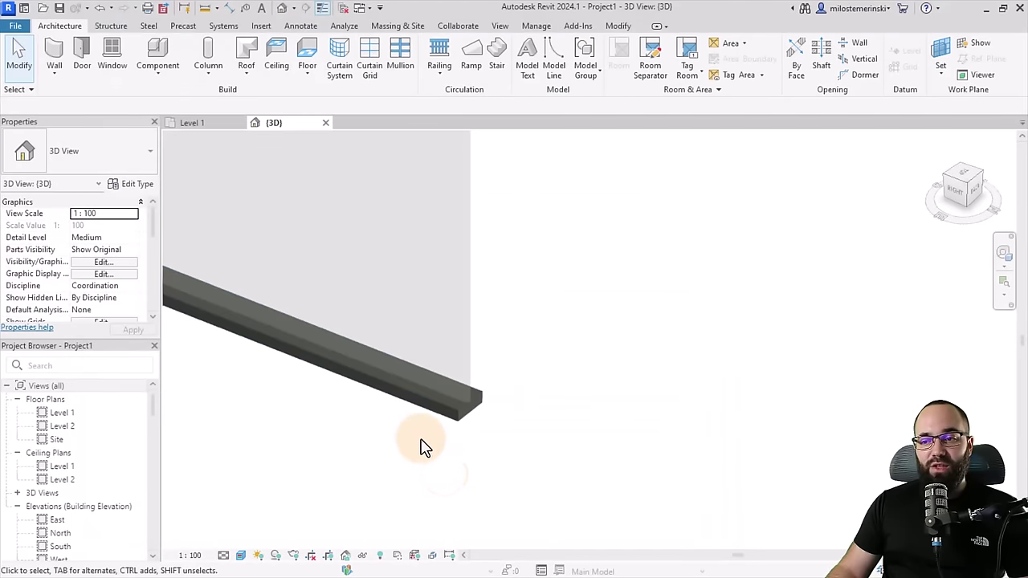
{"action": "scroll", "coordinate": [345, 454], "scroll_direction": "down", "scroll_amount": 6}
{"action": "scroll", "coordinate": [434, 337], "scroll_direction": "up", "scroll_amount": 4}
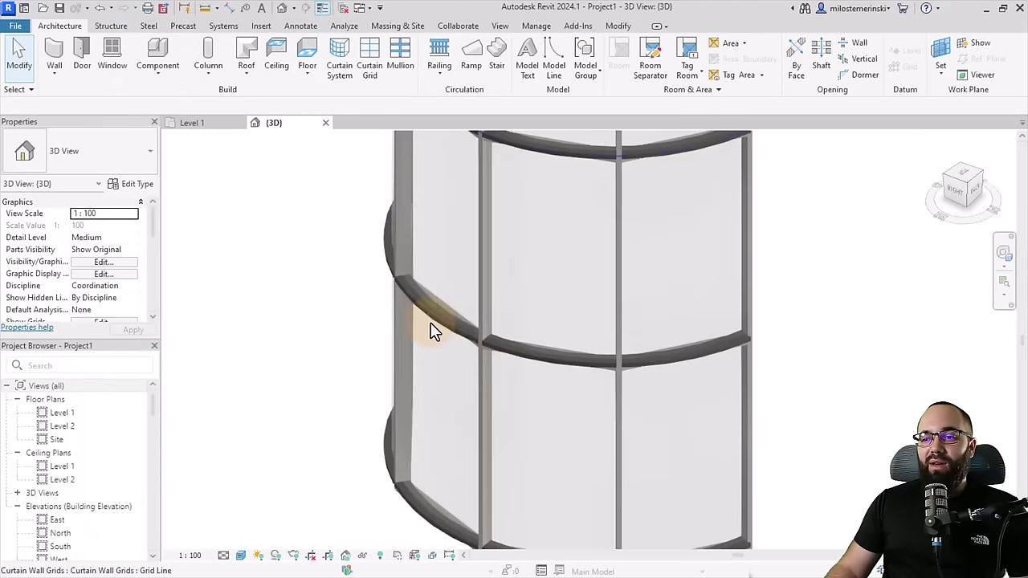
{"action": "scroll", "coordinate": [431, 354], "scroll_direction": "up", "scroll_amount": 2}
{"action": "middle_click_drag", "start_coordinate": [429, 378], "coordinate": [410, 430], "text": "shift"}
{"action": "scroll", "coordinate": [443, 404], "scroll_direction": "up", "scroll_amount": 2}
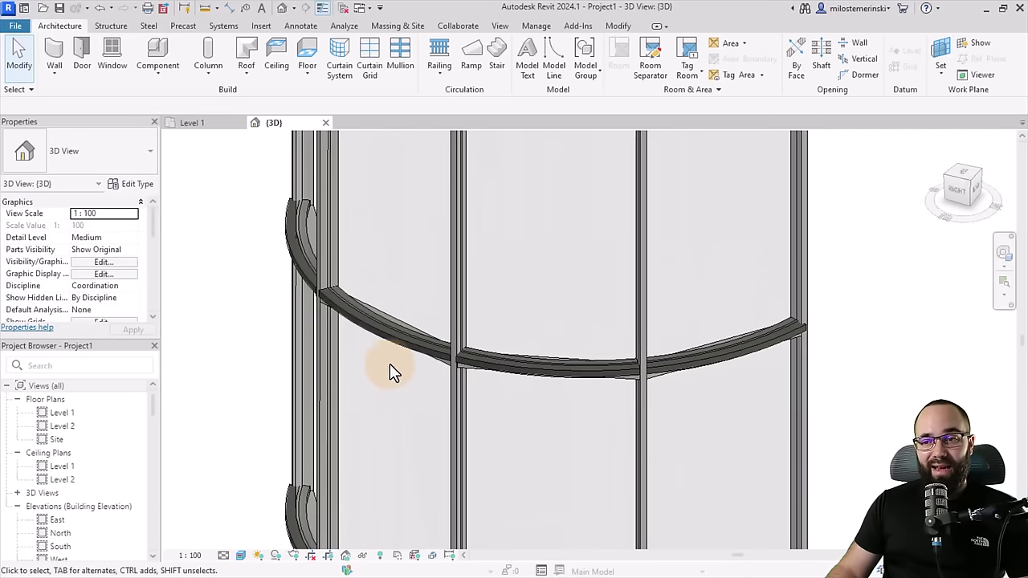
Set the Interior Type and Border 1 Type of the Storefront curtain wall's horizontal mullions to None.
{"action": "scroll", "coordinate": [383, 352], "scroll_direction": "down", "scroll_amount": 5}
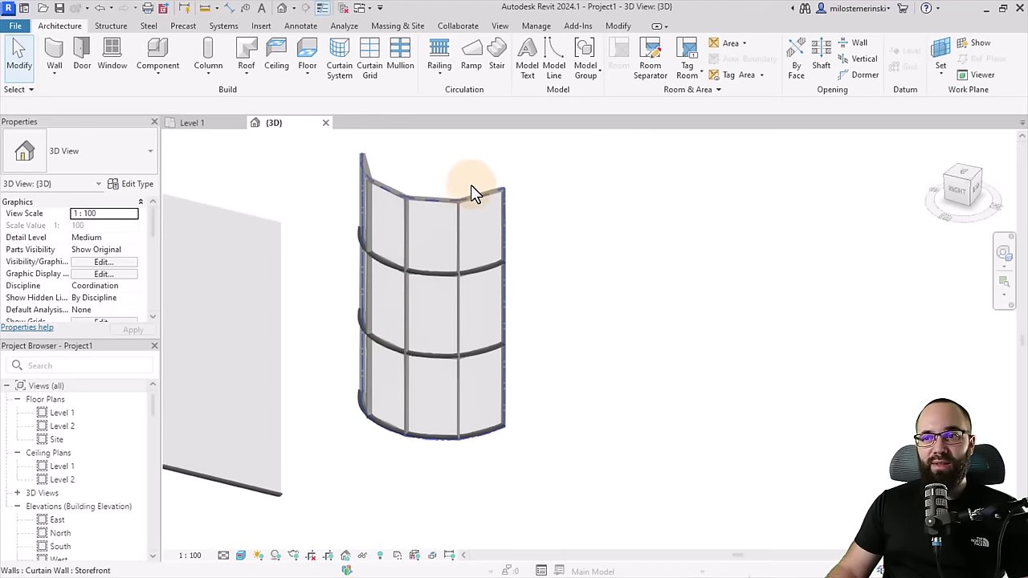
{"action": "left_click", "coordinate": [472, 196]}
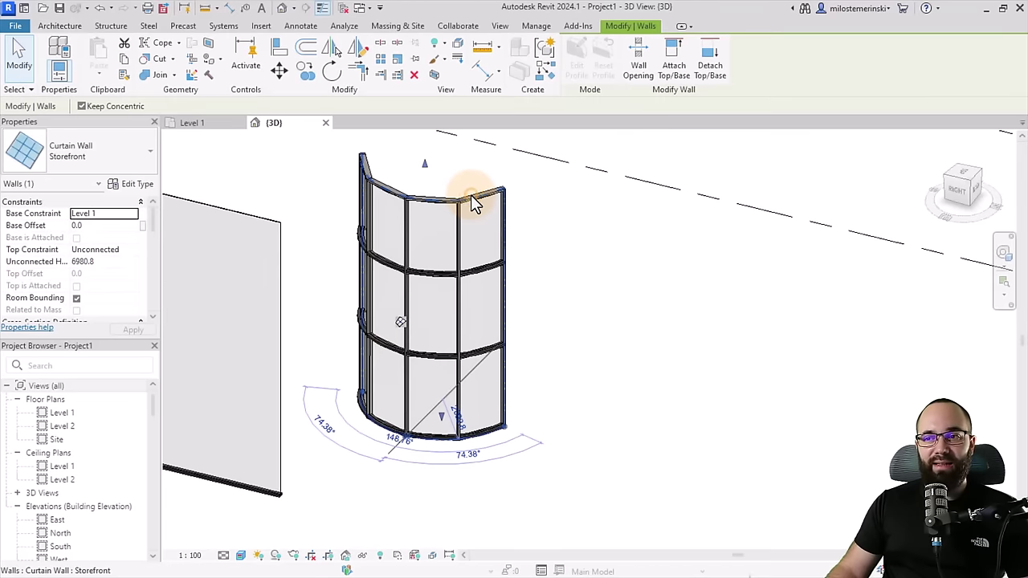
{"action": "left_click", "coordinate": [136, 187]}
{"action": "scroll", "coordinate": [362, 297], "scroll_direction": "down", "scroll_amount": 2}
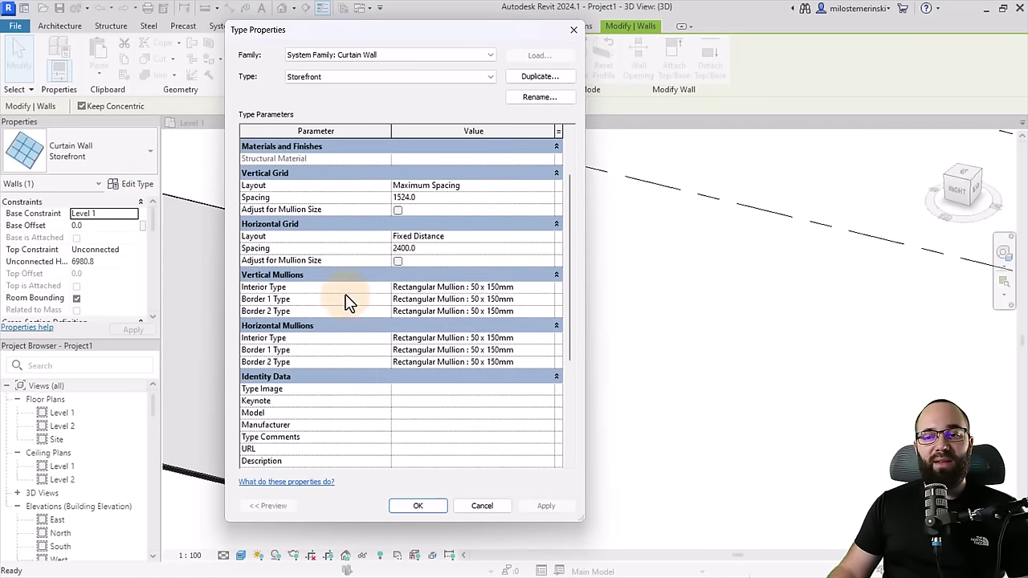
{"action": "left_click", "coordinate": [551, 343]}
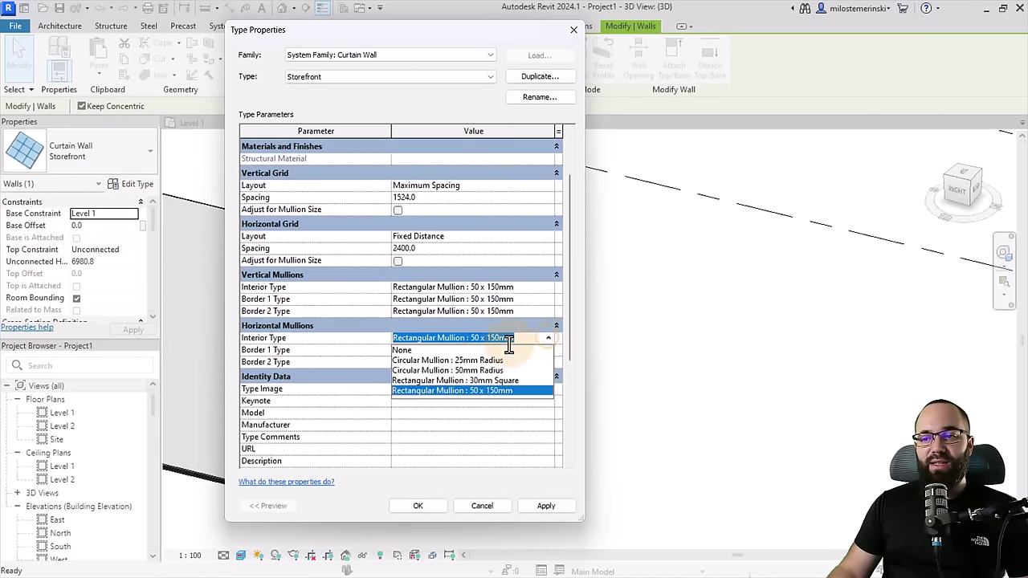
{"action": "left_click", "coordinate": [478, 350]}
{"action": "left_click", "coordinate": [551, 351]}
{"action": "left_click", "coordinate": [548, 350]}
{"action": "scroll", "coordinate": [472, 374], "scroll_direction": "up", "scroll_amount": 2}
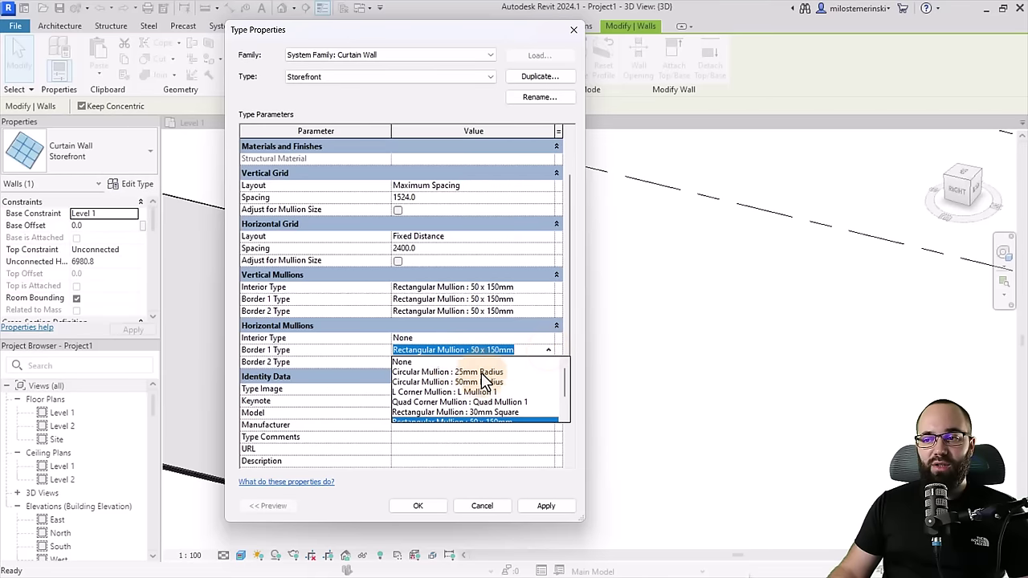
{"action": "left_click", "coordinate": [452, 360]}
Set the horizontal mullions' Border 2 Type to None, apply the type changes and delete the leftover mullions.
{"action": "left_click", "coordinate": [553, 363]}
{"action": "left_click", "coordinate": [549, 362]}
{"action": "scroll", "coordinate": [464, 392], "scroll_direction": "up", "scroll_amount": 2}
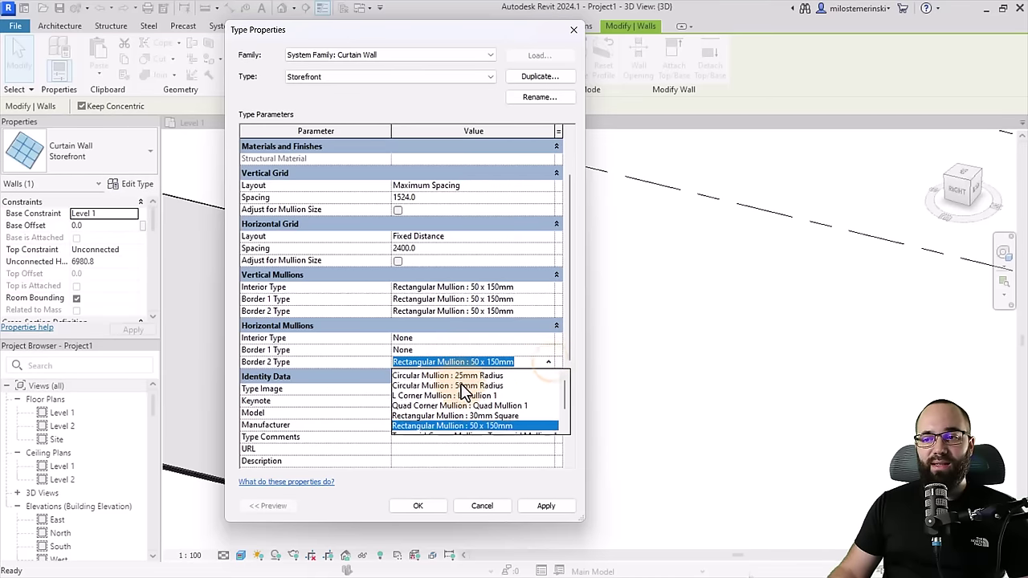
{"action": "left_click", "coordinate": [450, 374]}
{"action": "left_click", "coordinate": [545, 506]}
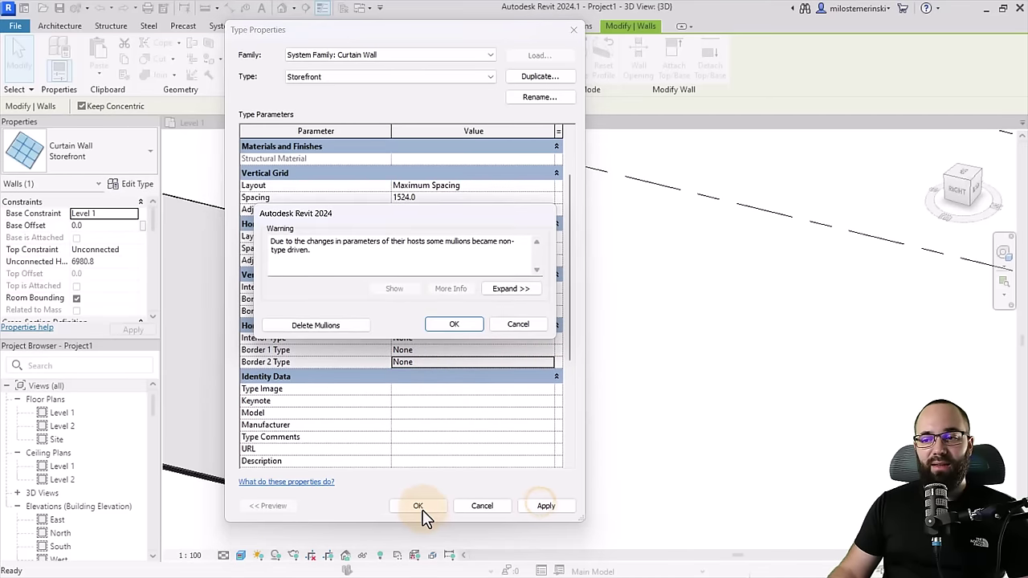
{"action": "left_click", "coordinate": [333, 328]}
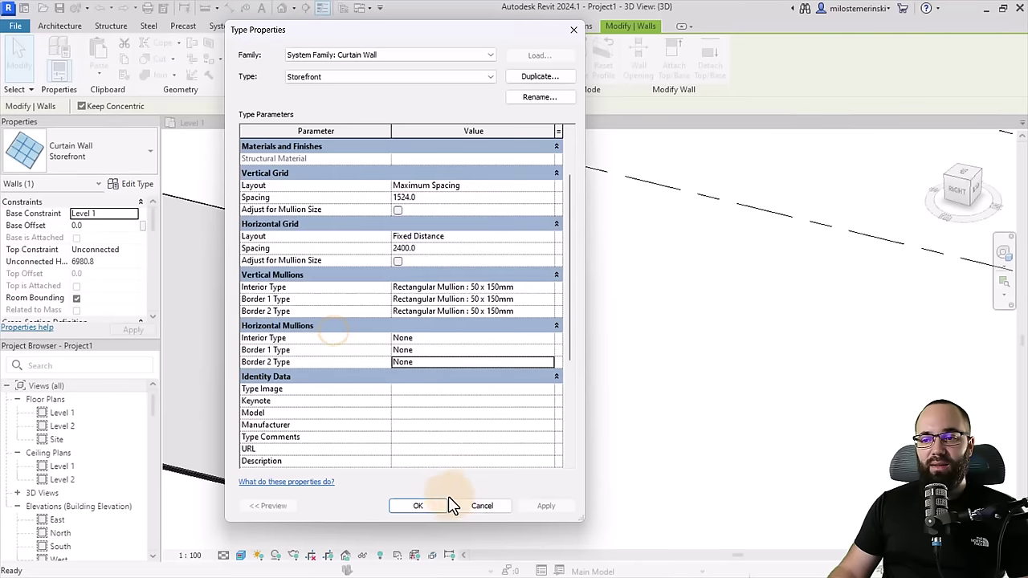
{"action": "left_click", "coordinate": [417, 505]}
{"action": "left_click", "coordinate": [476, 500]}
Examine the curved sweeps and their junctions with the vertical mullions at the base of the curtain wall.
{"action": "middle_click_drag", "start_coordinate": [579, 470], "coordinate": [563, 494], "text": "shift"}
{"action": "scroll", "coordinate": [391, 437], "scroll_direction": "up", "scroll_amount": 6}
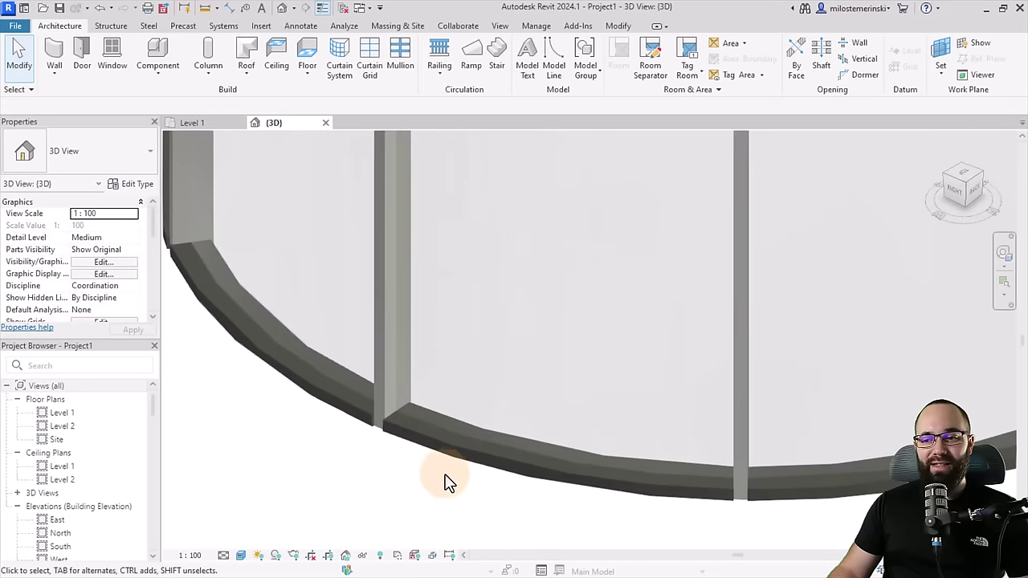
{"action": "middle_click_drag", "start_coordinate": [413, 482], "coordinate": [384, 439], "text": "shift"}
{"action": "scroll", "coordinate": [384, 439], "scroll_direction": "up", "scroll_amount": 3}
{"action": "scroll", "coordinate": [409, 474], "scroll_direction": "down", "scroll_amount": 8}
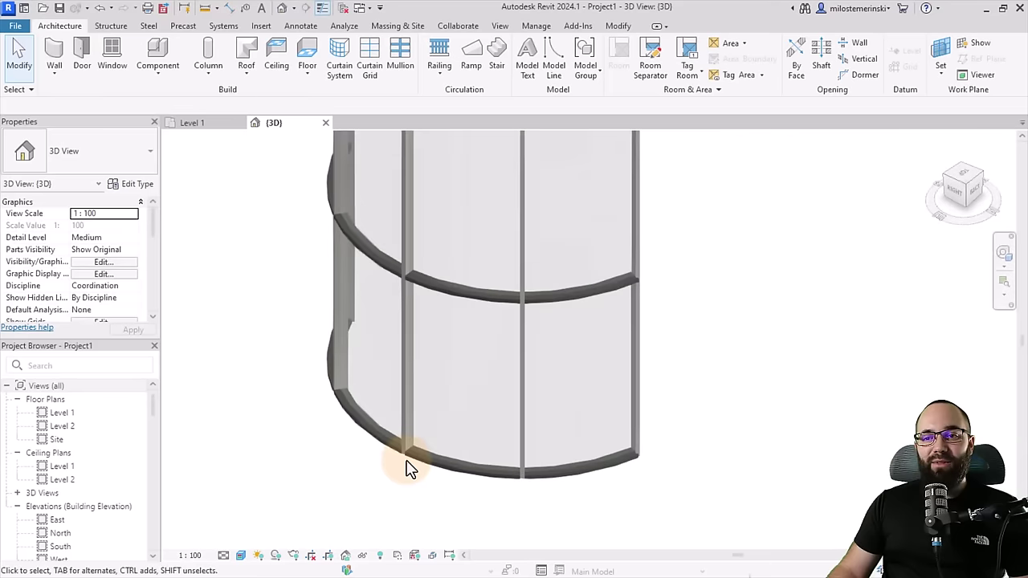
{"action": "middle_click_drag", "start_coordinate": [409, 471], "coordinate": [485, 489], "text": "shift"}
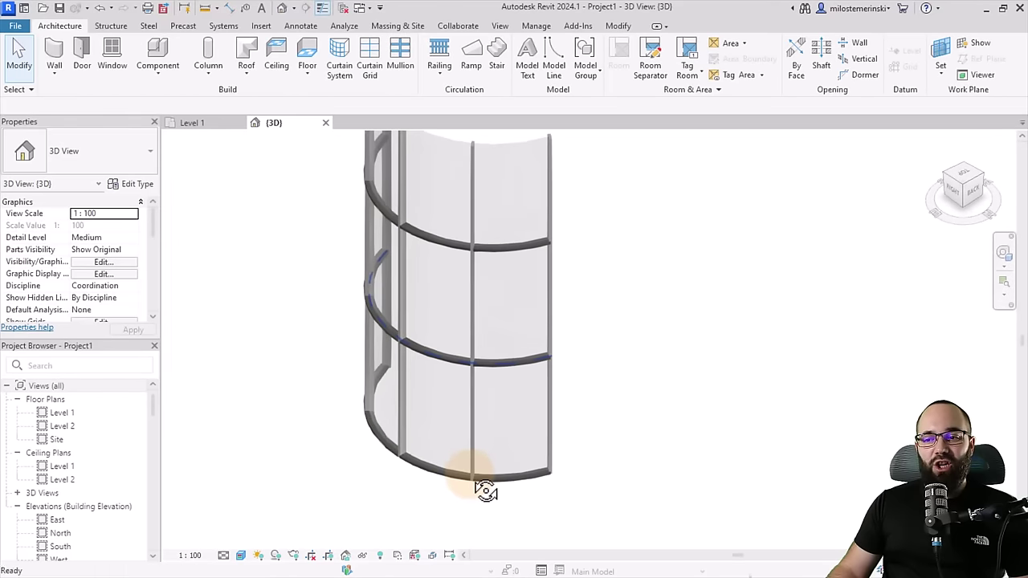
Measure how far the base sweep's end corner extends beyond the adjacent vertical mullion's corner.
{"action": "scroll", "coordinate": [383, 471], "scroll_direction": "up", "scroll_amount": 5}
{"action": "scroll", "coordinate": [434, 458], "scroll_direction": "up", "scroll_amount": 8}
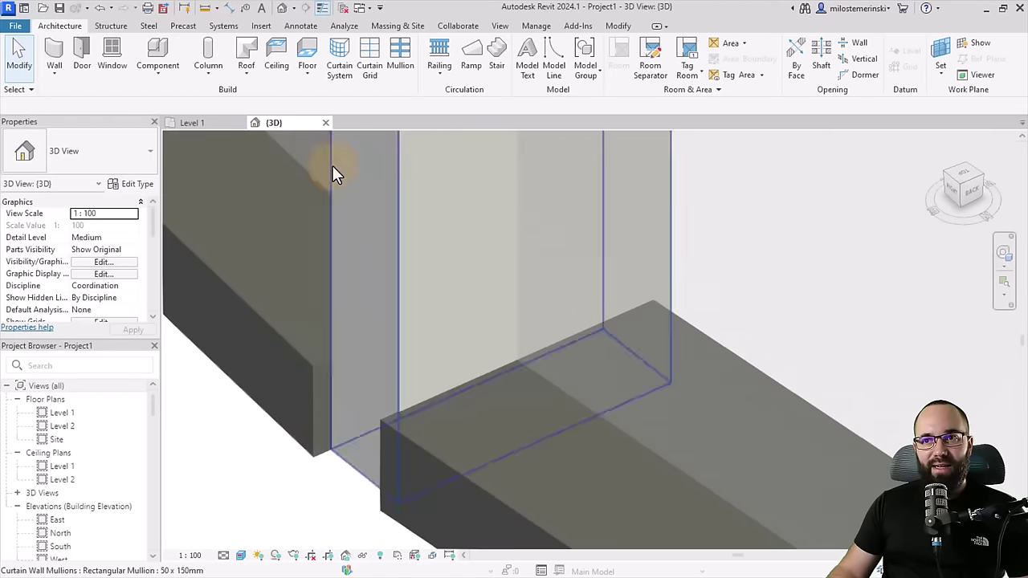
{"action": "left_click", "coordinate": [206, 8]}
{"action": "left_click", "coordinate": [312, 452]}
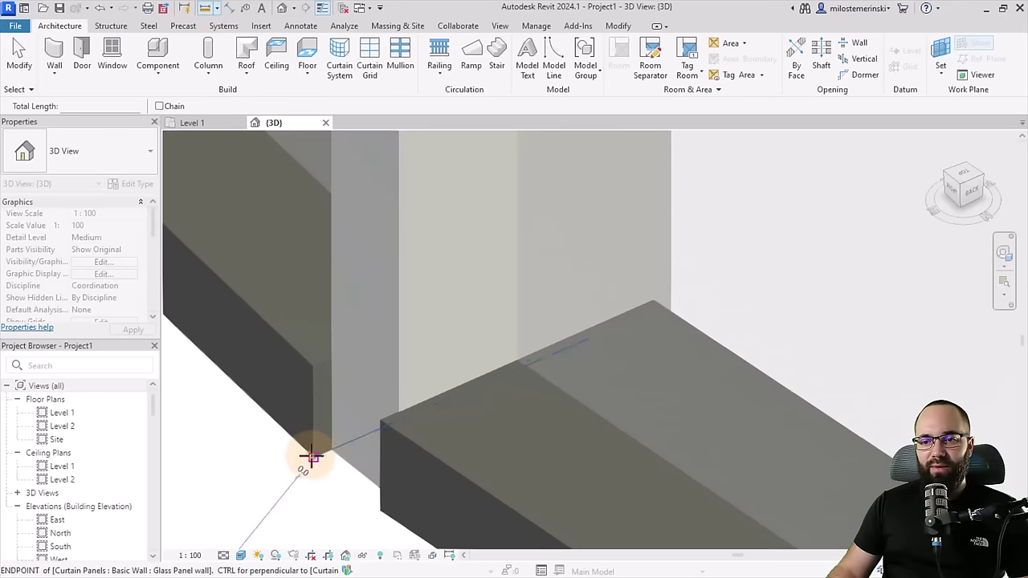
{"action": "left_click", "coordinate": [331, 450]}
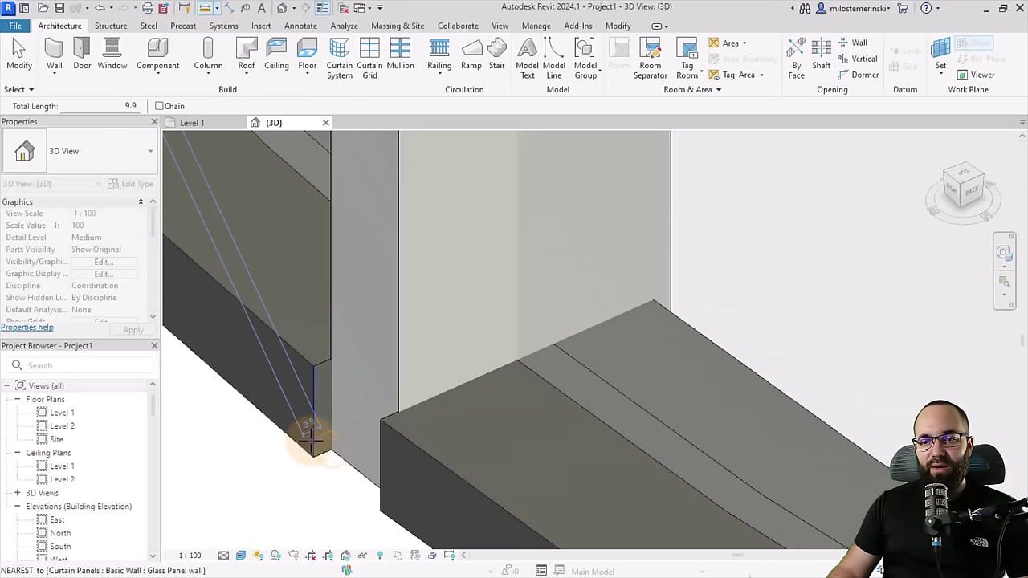
{"action": "scroll", "coordinate": [309, 446], "scroll_direction": "down", "scroll_amount": 8}
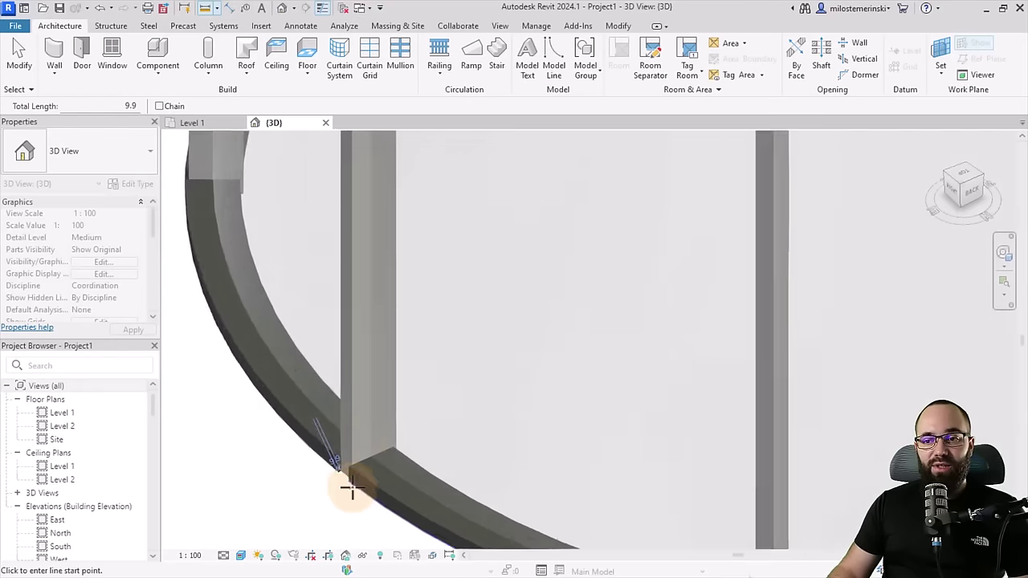
Set the wall sweep's offset to -10 in the structure of the Glass Panel wall type and apply the type changes.
{"action": "key", "text": "Escape"}
{"action": "scroll", "coordinate": [392, 411], "scroll_direction": "down", "scroll_amount": 5}
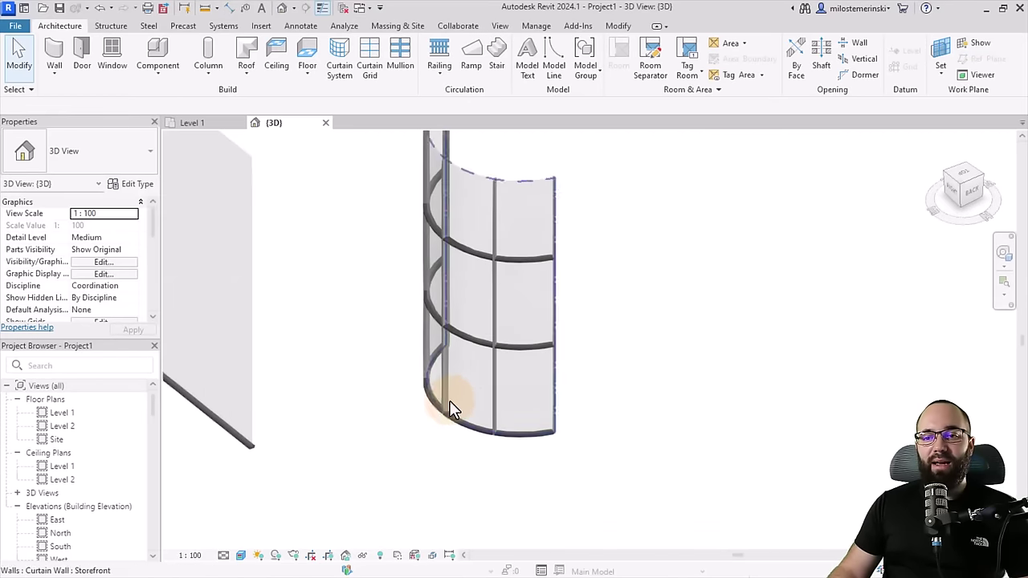
{"action": "left_click", "coordinate": [251, 435]}
{"action": "left_click", "coordinate": [133, 185]}
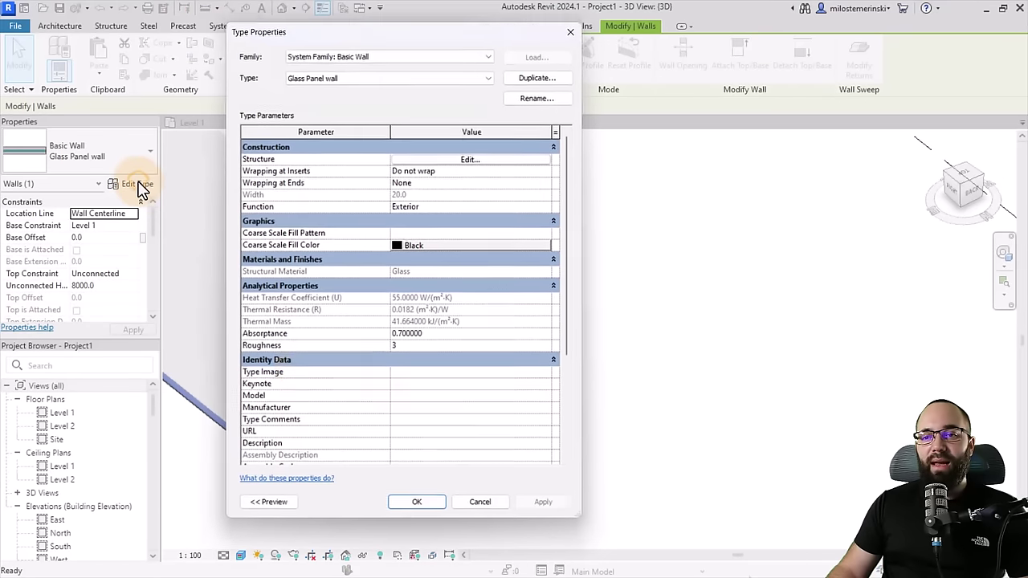
{"action": "left_click", "coordinate": [271, 506]}
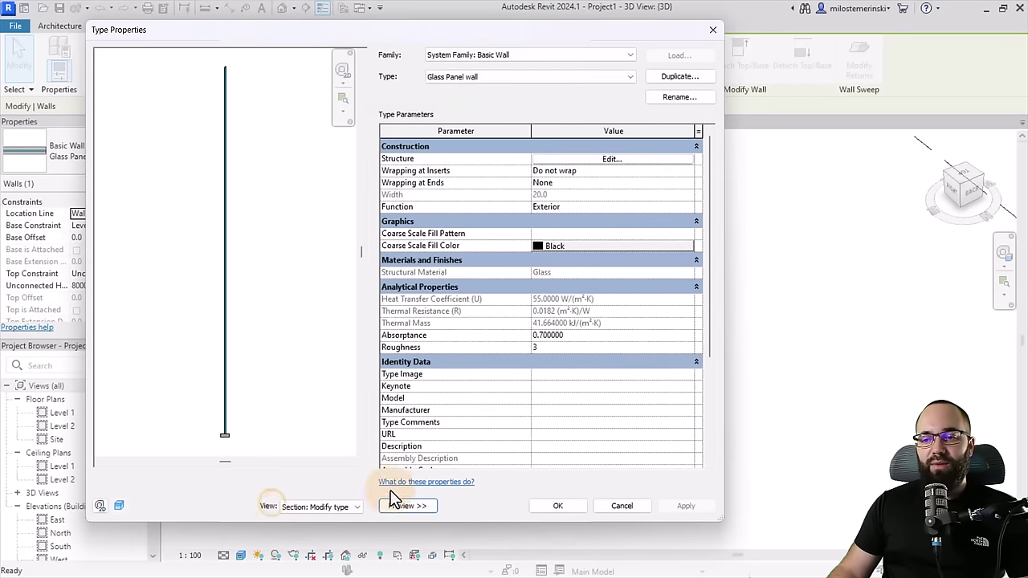
{"action": "left_click", "coordinate": [601, 159]}
{"action": "left_click", "coordinate": [598, 446]}
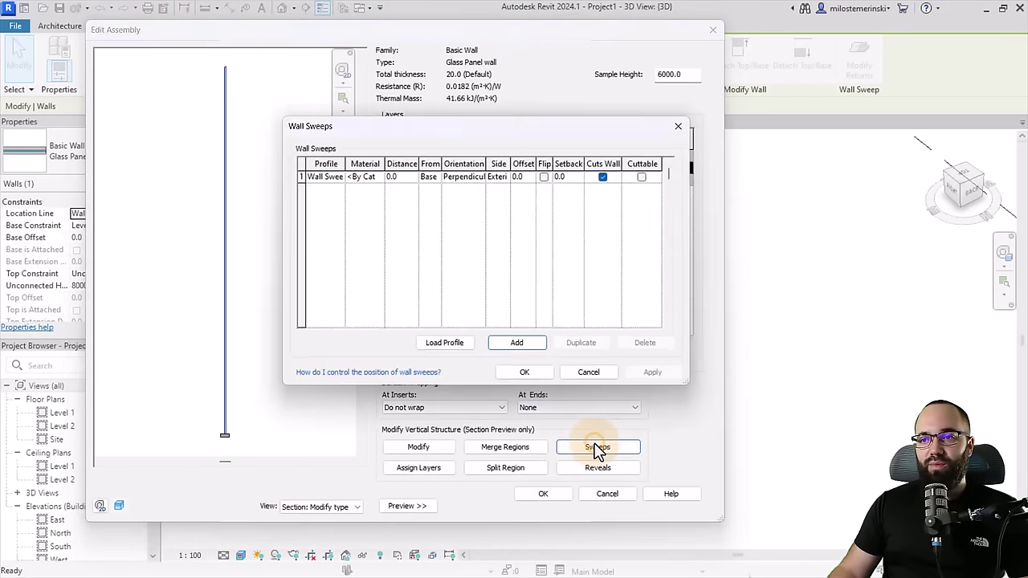
{"action": "left_click", "coordinate": [524, 177]}
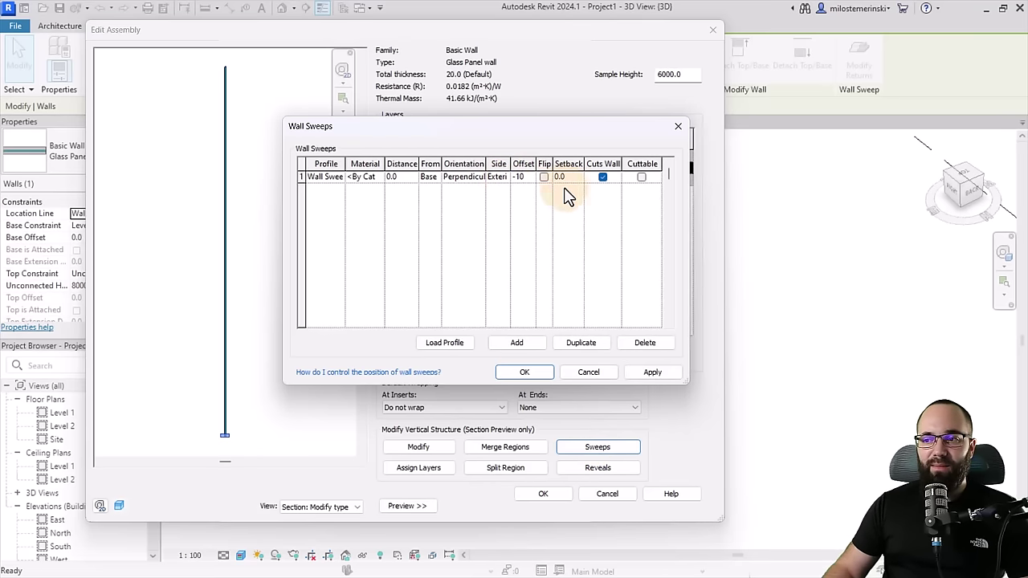
{"action": "left_click", "coordinate": [653, 372]}
{"action": "left_click", "coordinate": [532, 373]}
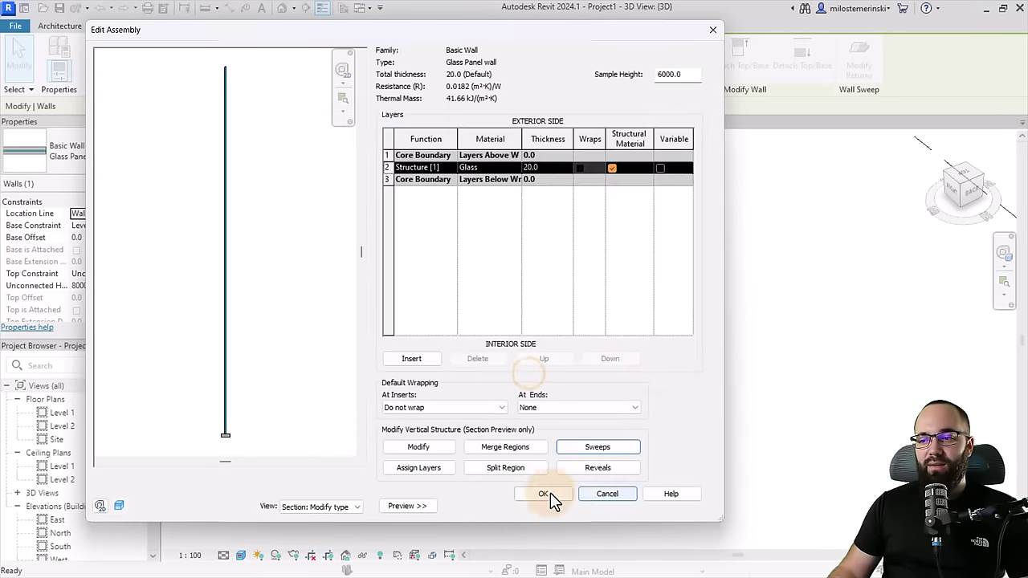
{"action": "left_click", "coordinate": [543, 493]}
{"action": "left_click", "coordinate": [685, 506]}
{"action": "left_click", "coordinate": [560, 506]}
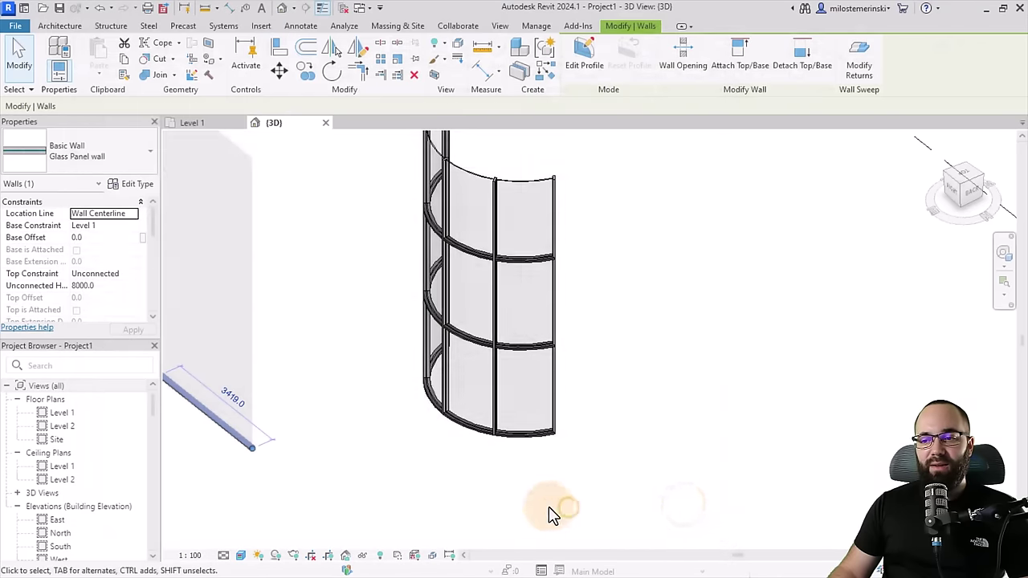
Examine how the curved base sweep lines up with the vertical mullions.
{"action": "left_click", "coordinate": [551, 509]}
{"action": "scroll", "coordinate": [406, 414], "scroll_direction": "up", "scroll_amount": 8}
{"action": "scroll", "coordinate": [400, 410], "scroll_direction": "down", "scroll_amount": 6}
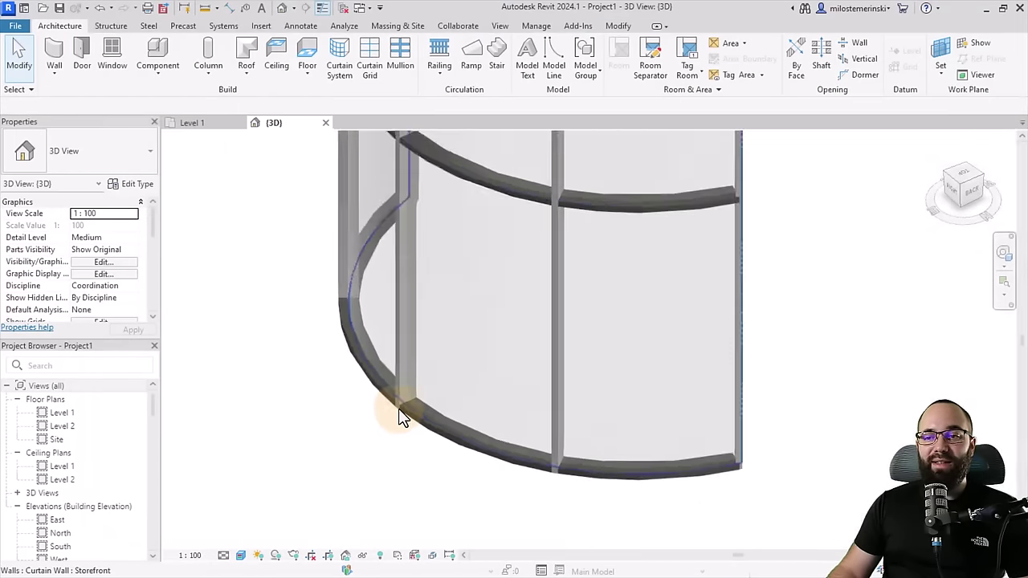
{"action": "middle_click_drag", "start_coordinate": [402, 471], "coordinate": [447, 459], "text": "shift"}
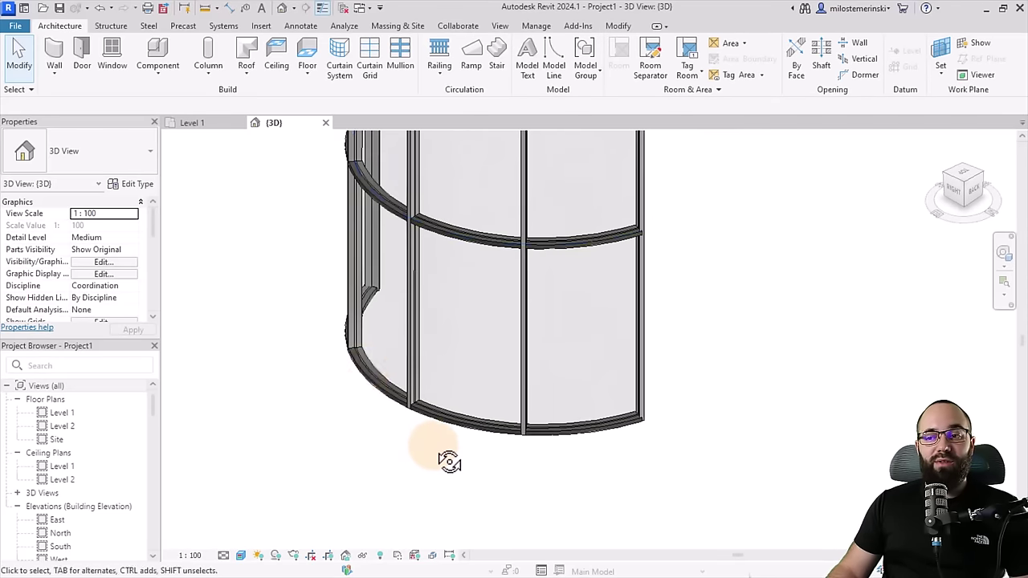
{"action": "scroll", "coordinate": [344, 358], "scroll_direction": "up", "scroll_amount": 3}
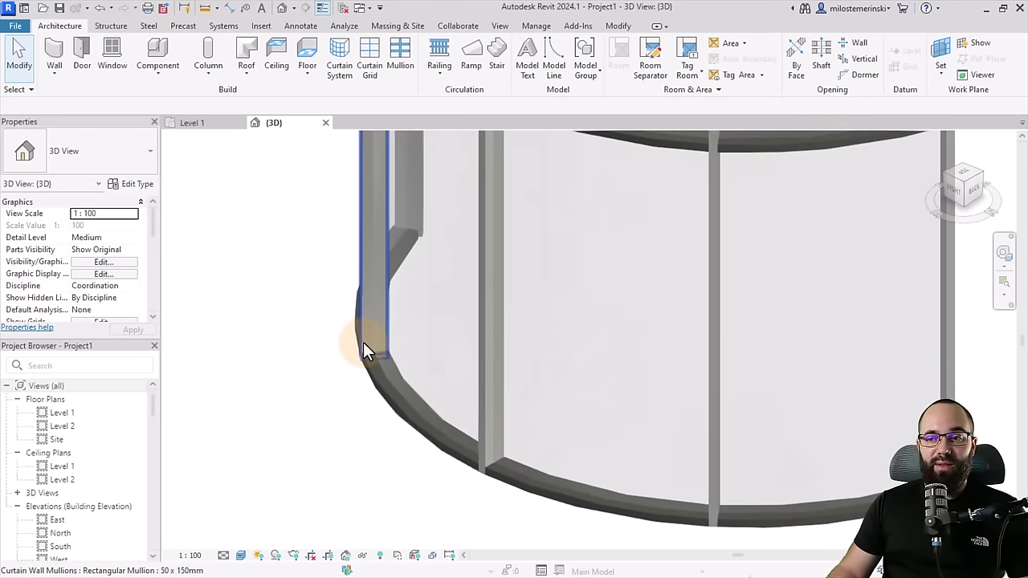
Look up the material assigned in the type properties of the vertical 50 x 150mm rectangular mullion.
{"action": "left_click", "coordinate": [364, 345]}
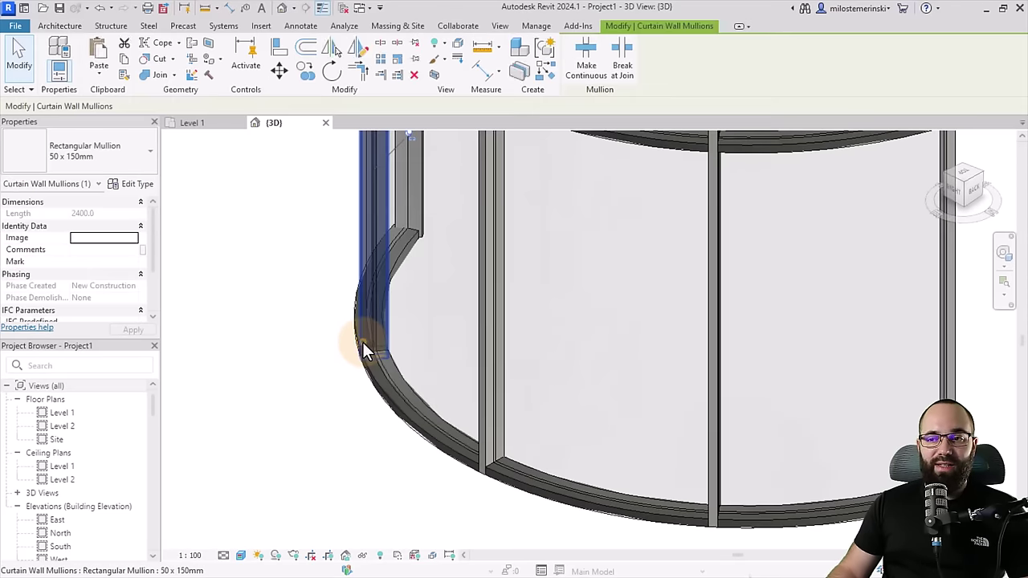
{"action": "left_click", "coordinate": [142, 186]}
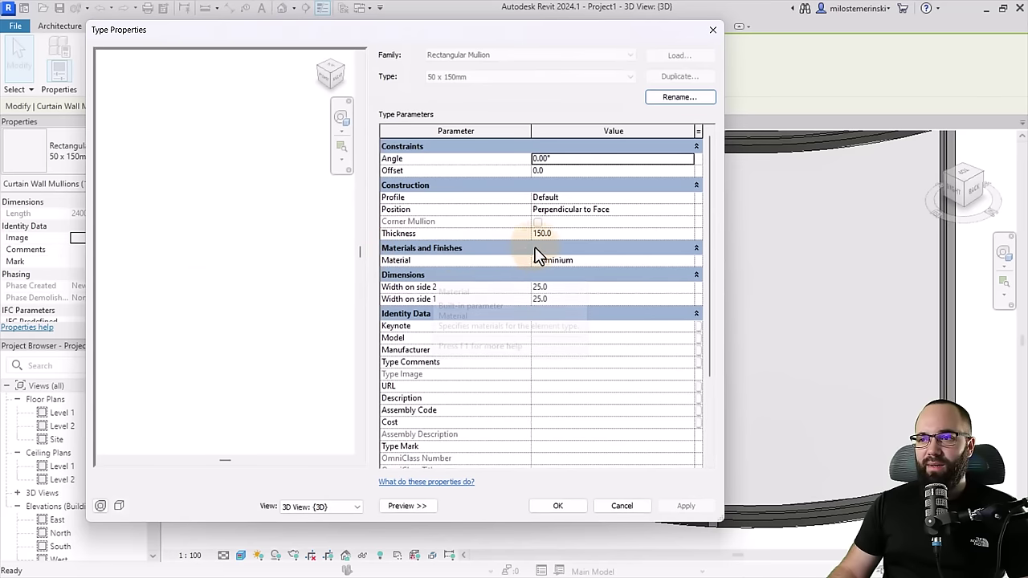
{"action": "left_click", "coordinate": [583, 258]}
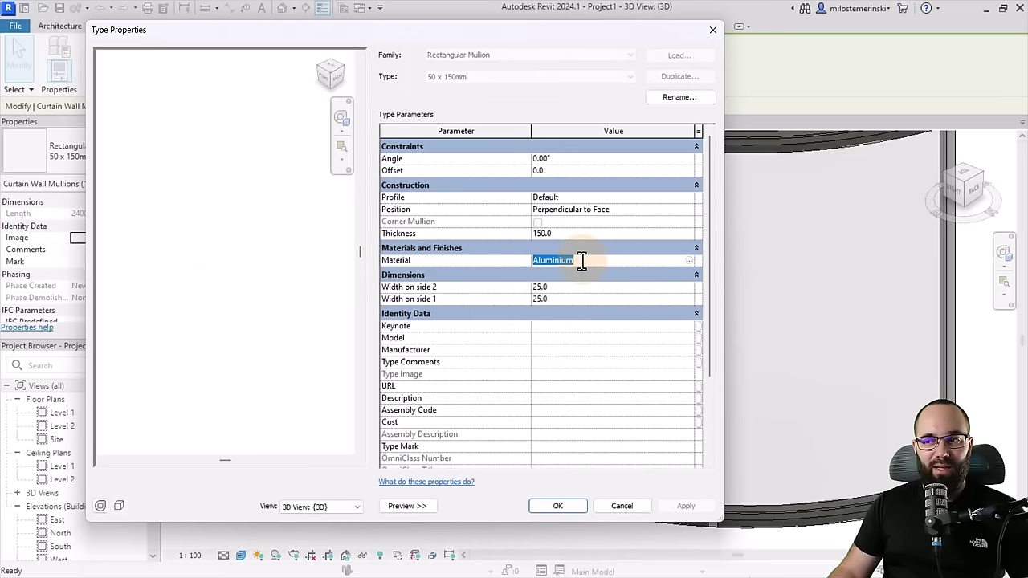
{"action": "left_click", "coordinate": [558, 507]}
{"action": "left_click", "coordinate": [494, 510]}
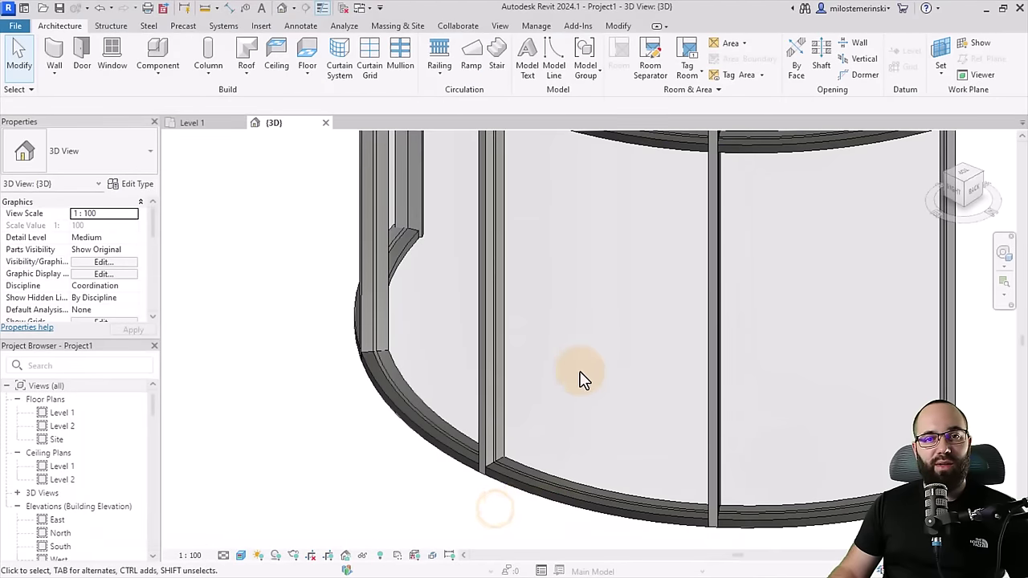
Open the structure of the straight Glass Panel wall's type and switch its preview to the section view.
{"action": "scroll", "coordinate": [583, 377], "scroll_direction": "down", "scroll_amount": 5}
{"action": "left_click", "coordinate": [278, 450]}
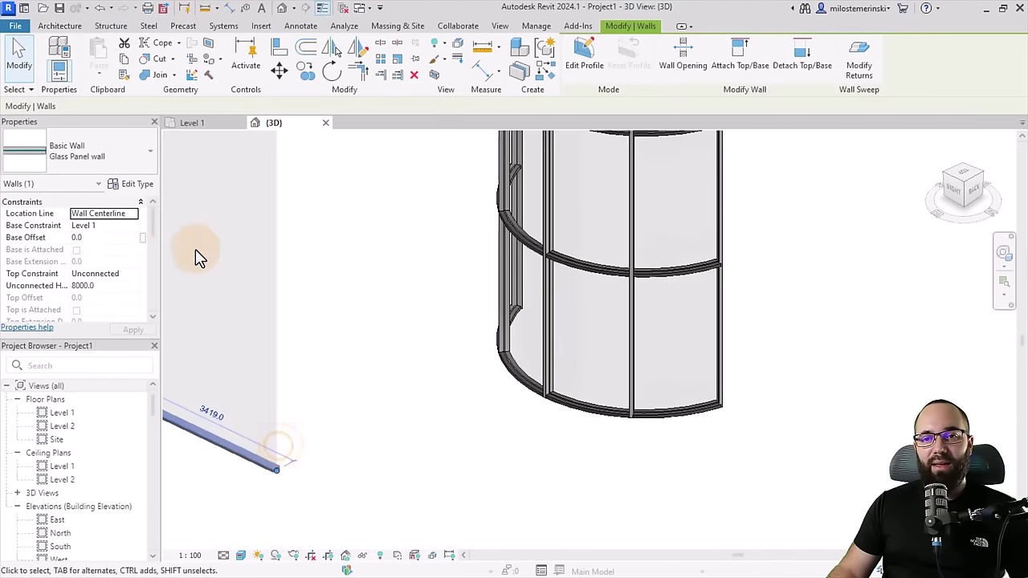
{"action": "left_click", "coordinate": [131, 185]}
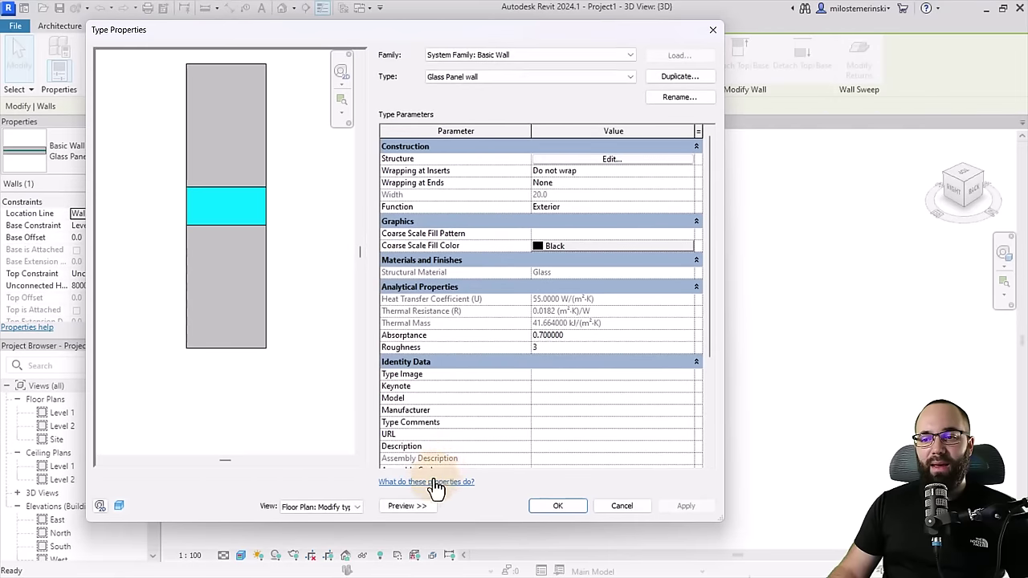
{"action": "left_click", "coordinate": [549, 159]}
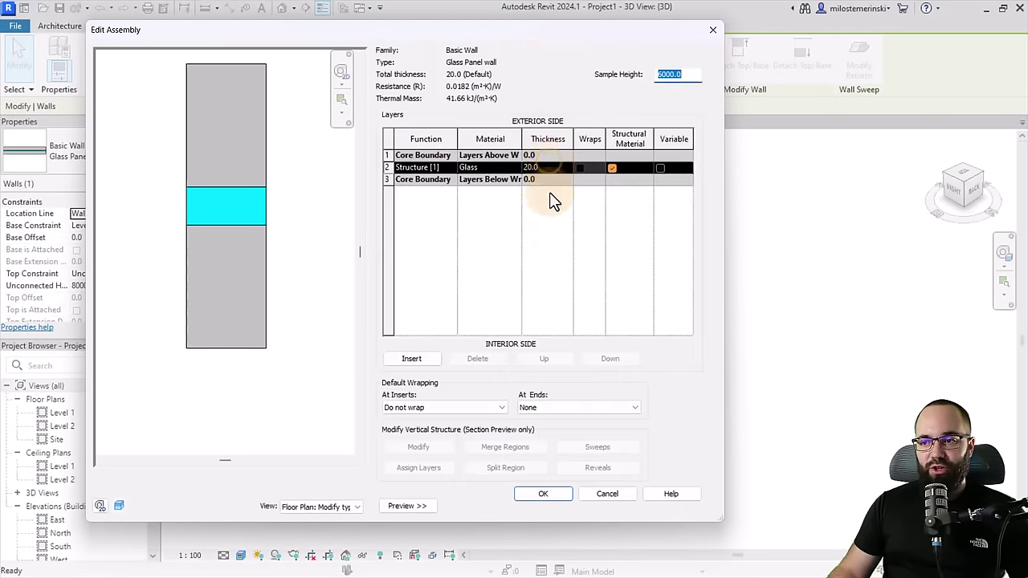
{"action": "left_click", "coordinate": [321, 507]}
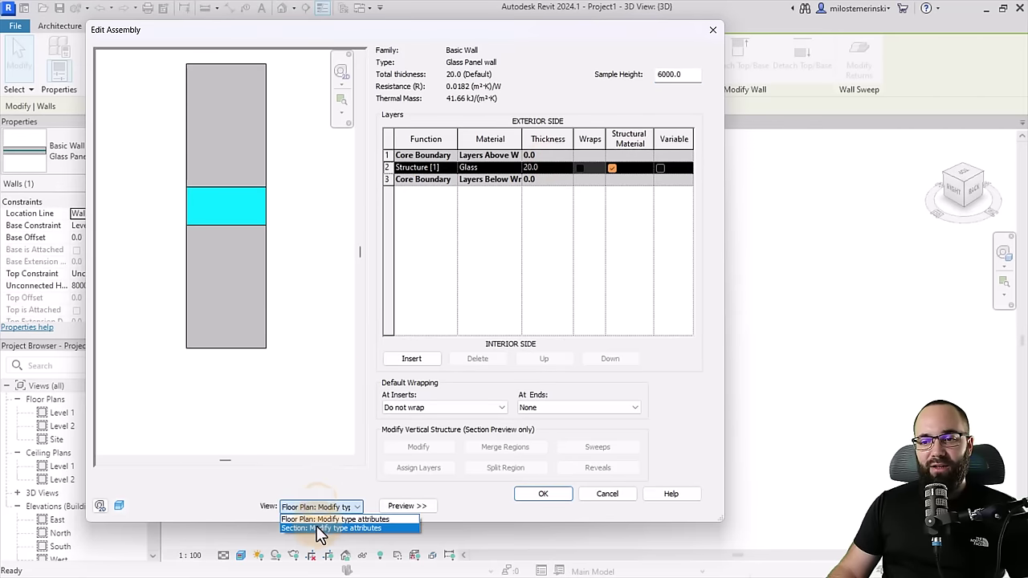
{"action": "left_click", "coordinate": [317, 529]}
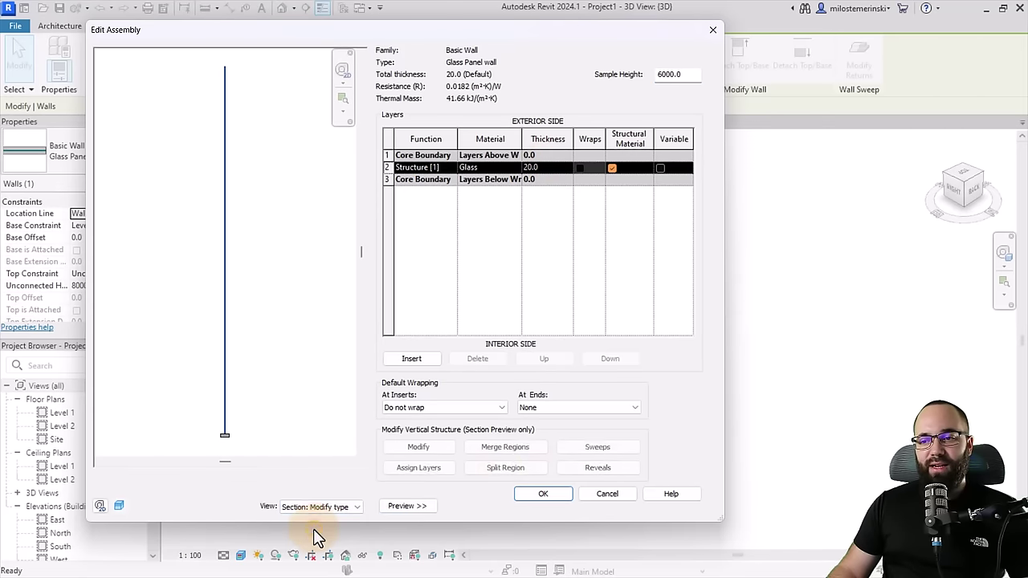
Set the wall sweep's material to Aluminium and apply the changes to the Glass Panel wall type.
{"action": "left_click", "coordinate": [594, 448]}
{"action": "left_click", "coordinate": [368, 177]}
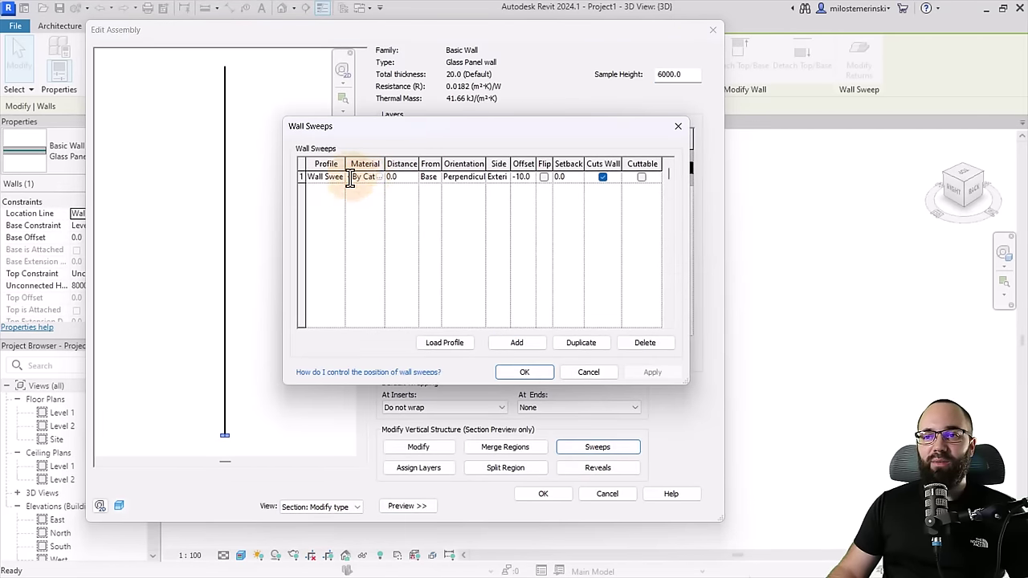
{"action": "left_click_drag", "start_coordinate": [358, 180], "coordinate": [407, 180]}
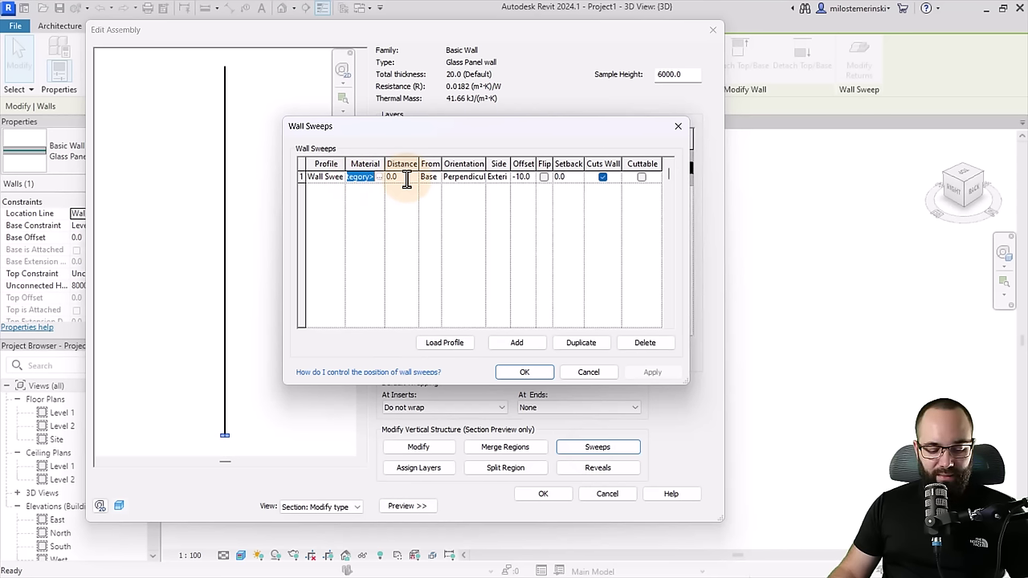
{"action": "left_click", "coordinate": [374, 224]}
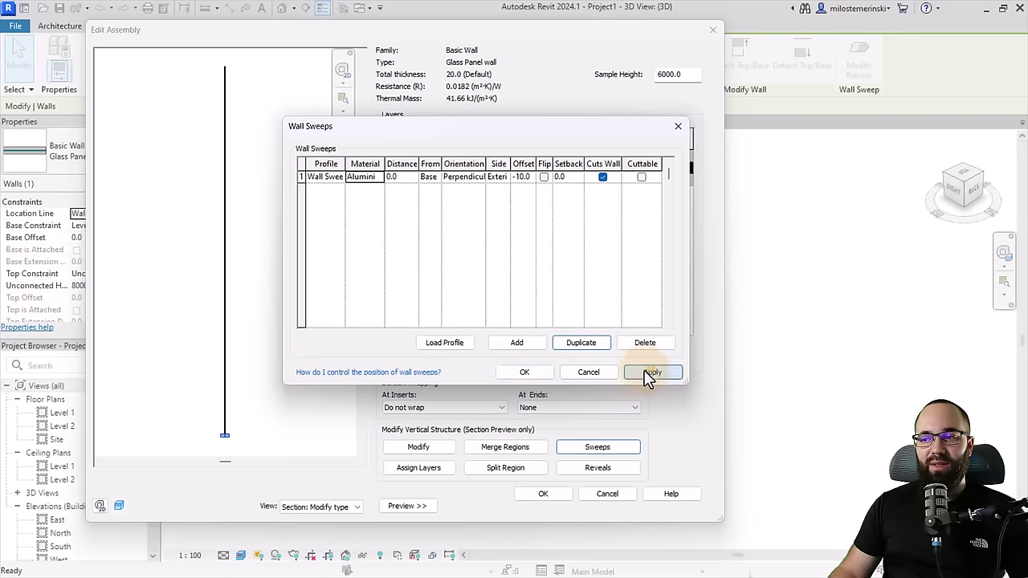
{"action": "left_click", "coordinate": [525, 372]}
{"action": "left_click", "coordinate": [543, 494]}
{"action": "left_click", "coordinate": [687, 506]}
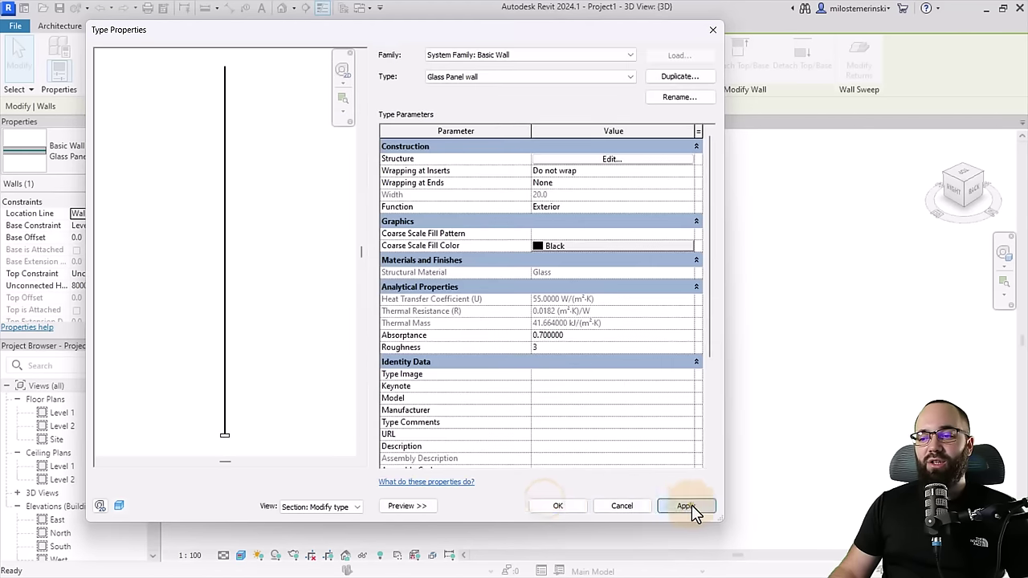
{"action": "left_click", "coordinate": [569, 507]}
{"action": "left_click", "coordinate": [569, 508]}
Examine the sweeps' material at the base and the open upper edge of the curved curtain wall.
{"action": "scroll", "coordinate": [532, 340], "scroll_direction": "up", "scroll_amount": 5}
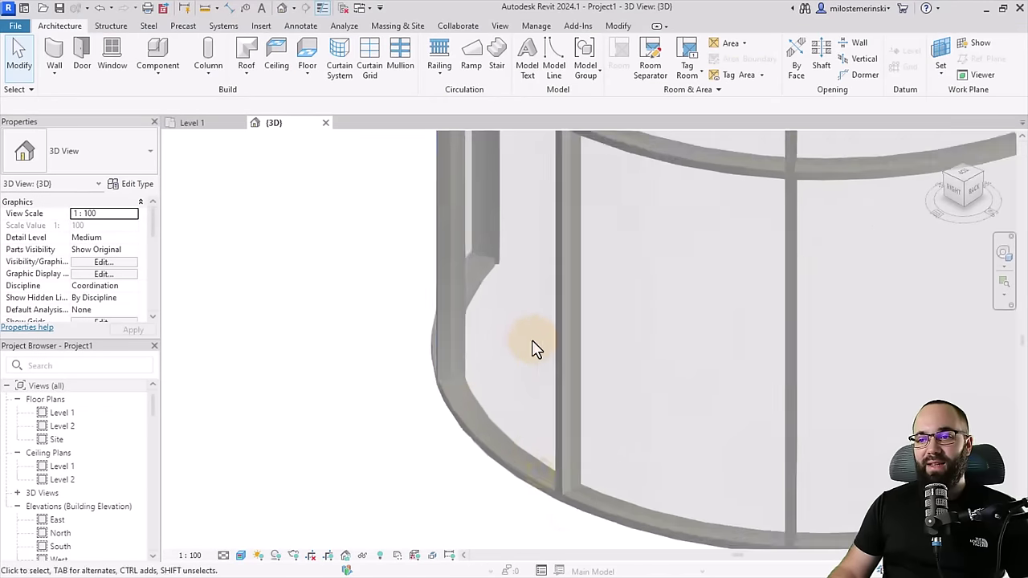
{"action": "scroll", "coordinate": [388, 384], "scroll_direction": "down", "scroll_amount": 4}
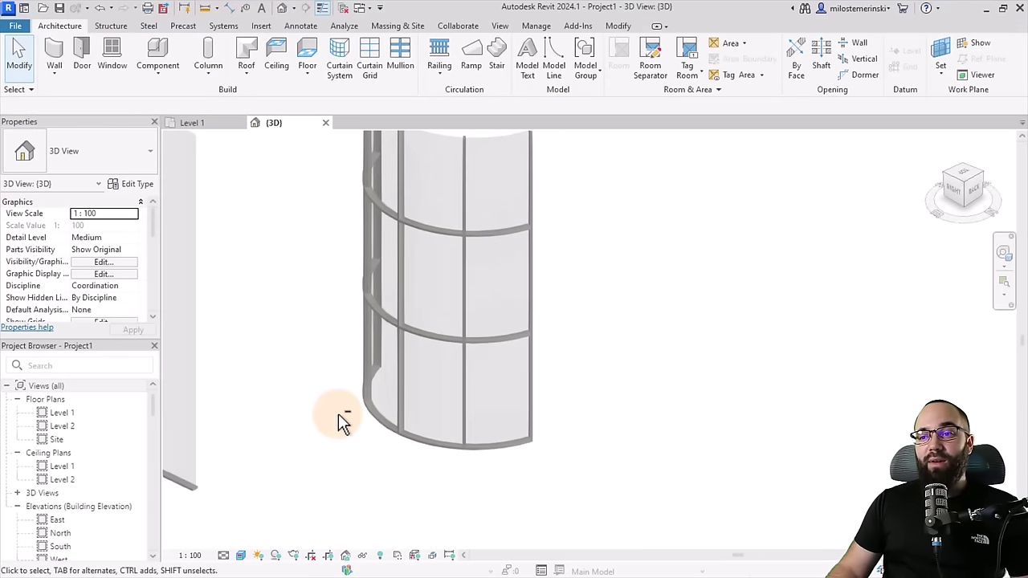
{"action": "middle_click_drag", "start_coordinate": [337, 422], "coordinate": [363, 287]}
{"action": "scroll", "coordinate": [363, 287], "scroll_direction": "up", "scroll_amount": 2}
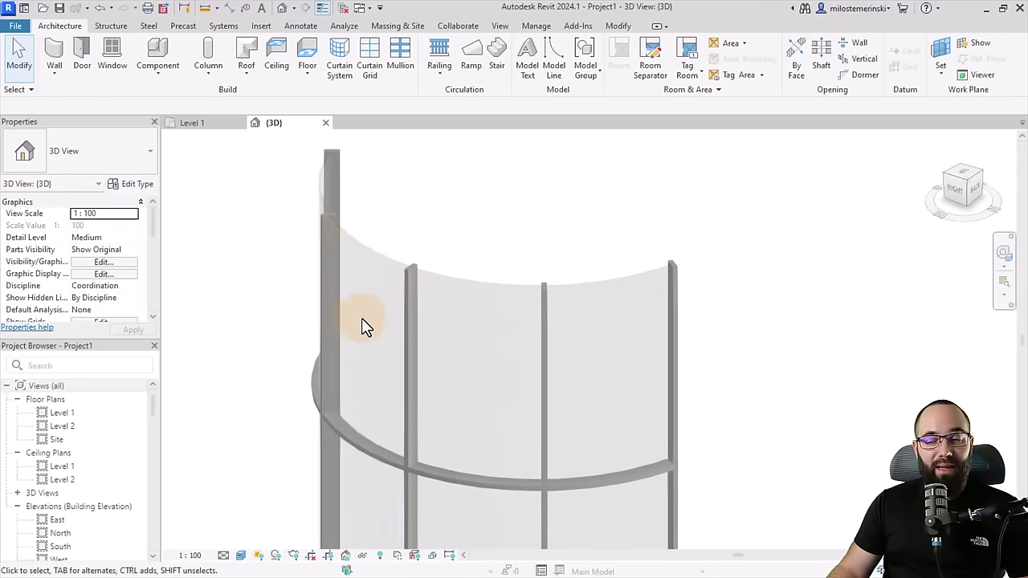
{"action": "middle_click_drag", "start_coordinate": [361, 325], "coordinate": [299, 195], "text": "shift"}
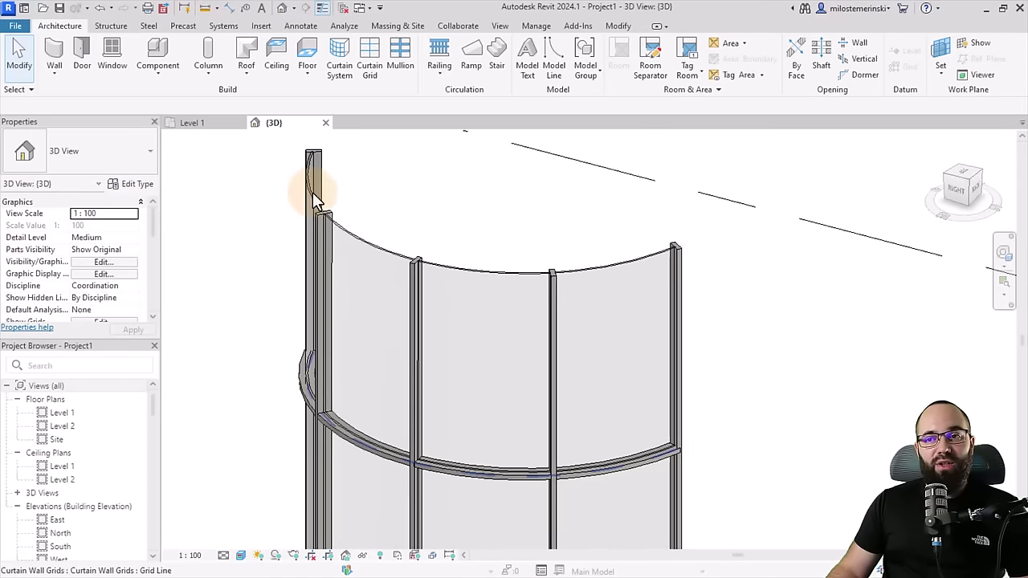
{"action": "key", "text": "Tab"}
{"action": "left_click", "coordinate": [309, 196]}
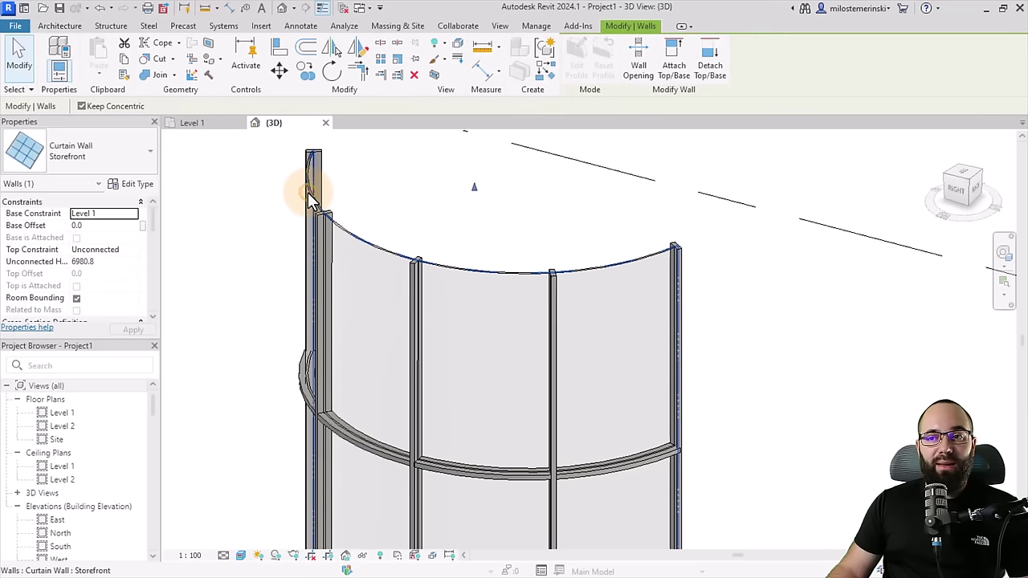
{"action": "key", "text": "Escape"}
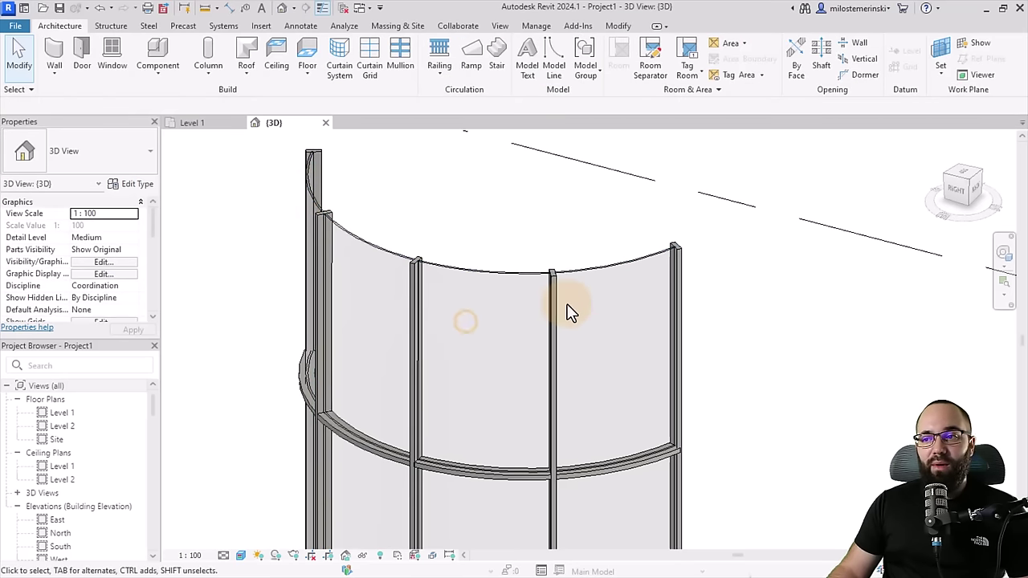
Select all glass panels in the curved curtain wall's top row along the horizontal grid.
{"action": "key", "text": "Tab"}
{"action": "left_click", "coordinate": [658, 452]}
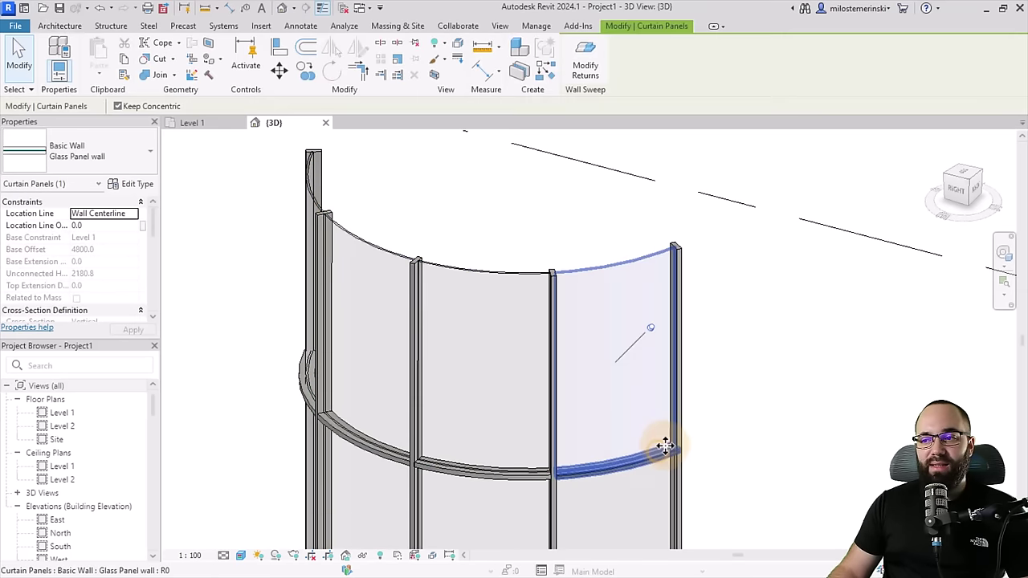
{"action": "middle_click_drag", "start_coordinate": [402, 390], "coordinate": [285, 271], "text": "shift"}
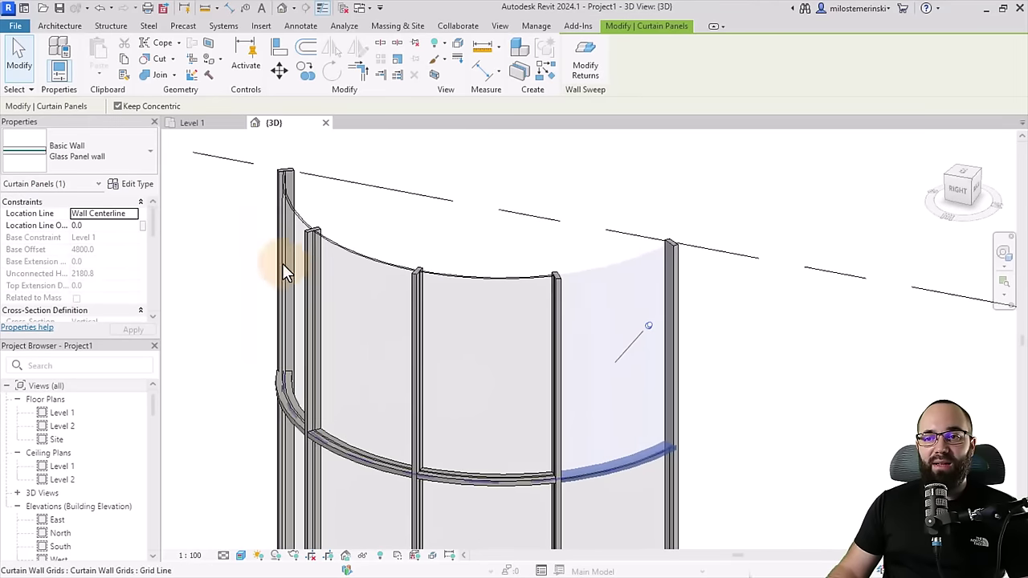
{"action": "right_click", "coordinate": [211, 238]}
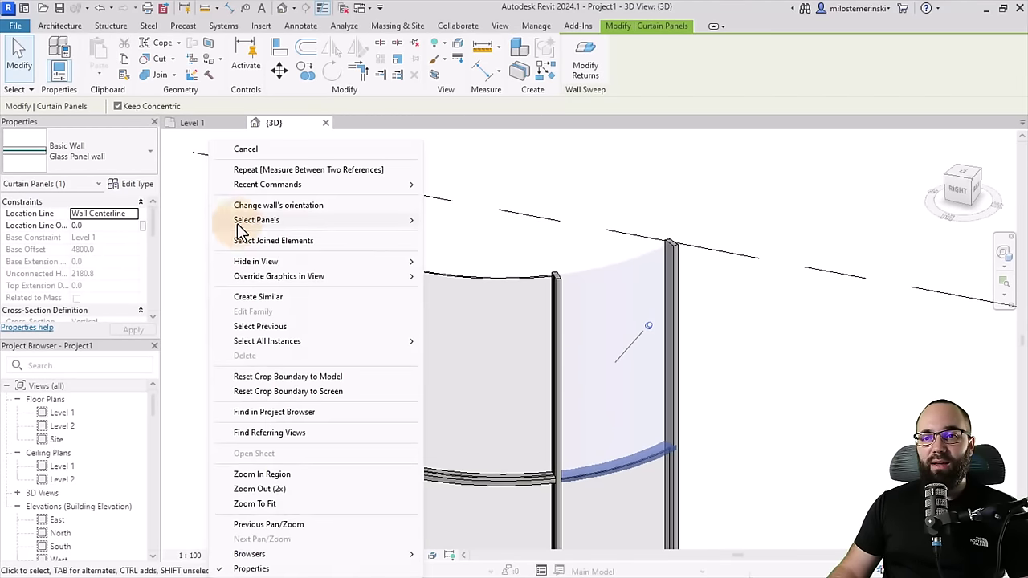
{"action": "mouse_move", "coordinate": [276, 220]}
{"action": "left_click", "coordinate": [475, 236]}
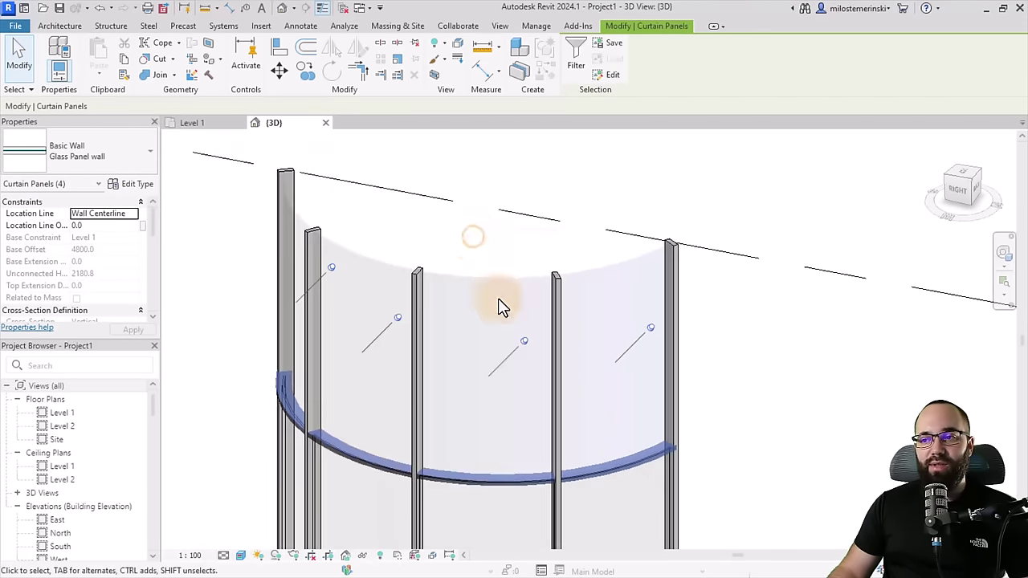
{"action": "middle_click_drag", "start_coordinate": [501, 306], "coordinate": [514, 365], "text": "shift"}
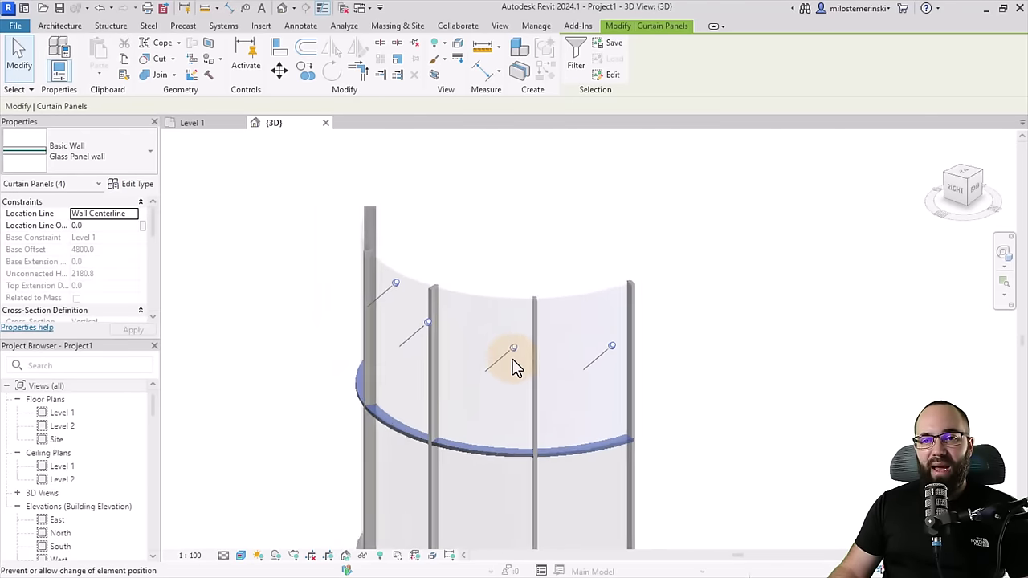
{"action": "left_click", "coordinate": [132, 184]}
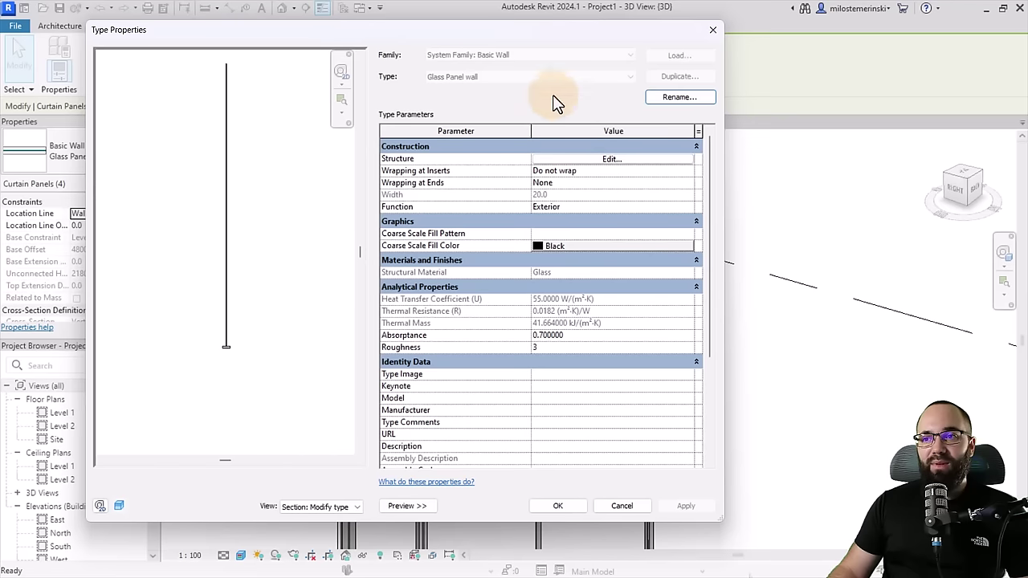
{"action": "left_click_drag", "start_coordinate": [480, 39], "coordinate": [451, 65]}
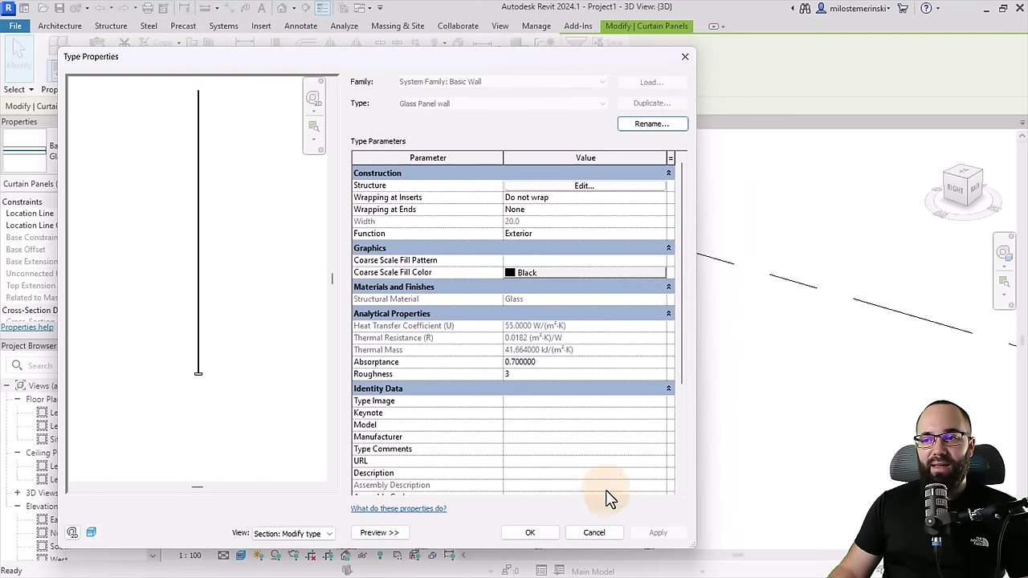
{"action": "left_click", "coordinate": [593, 534]}
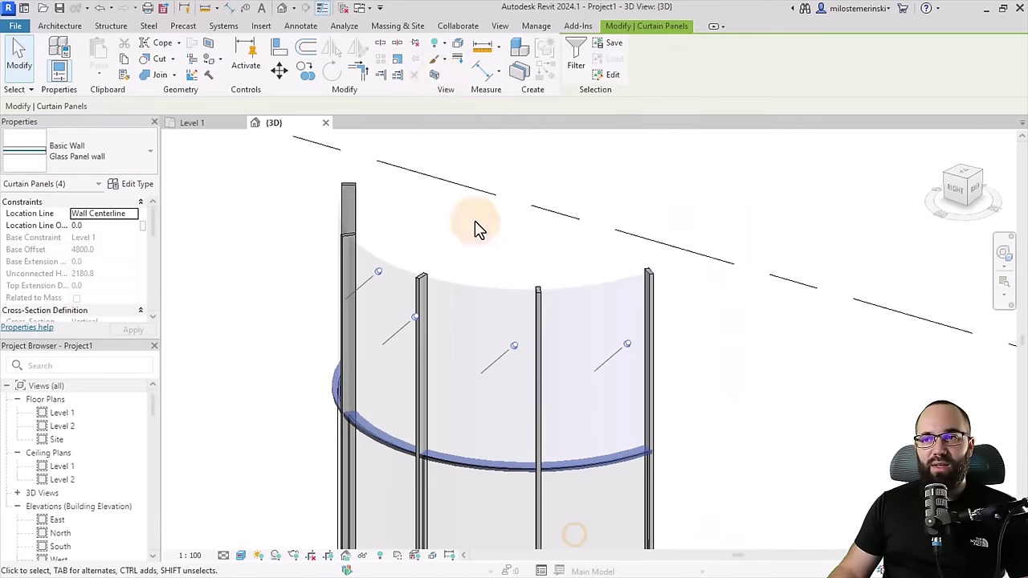
Duplicate the selected top-row panels' wall type as Glass Panel wall - top.
{"action": "left_click", "coordinate": [133, 184]}
{"action": "left_click", "coordinate": [647, 109]}
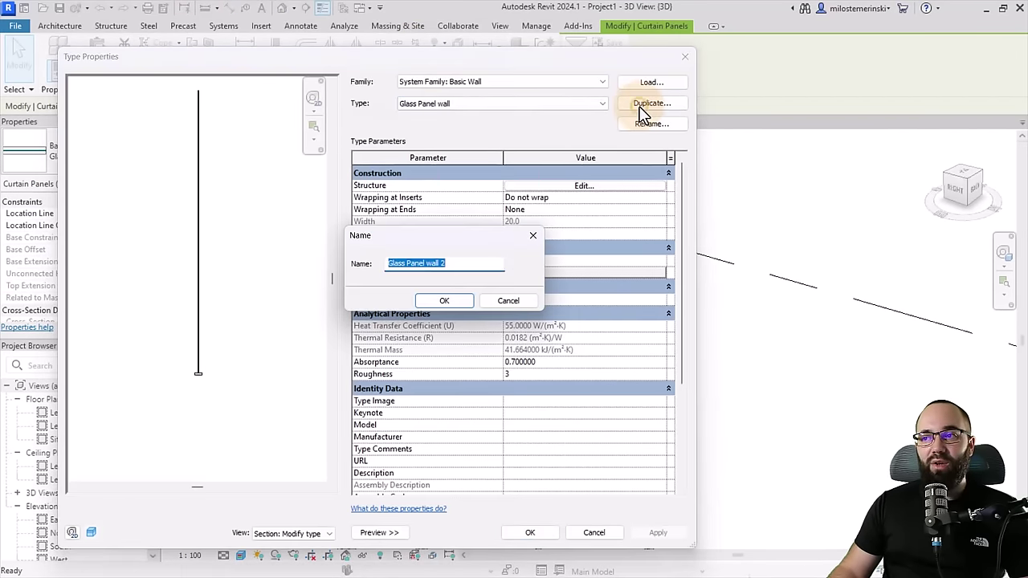
{"action": "left_click", "coordinate": [452, 299]}
In the new type's structure, duplicate the base wall sweep, measure the copy from the Top, and apply the type changes.
{"action": "left_click", "coordinate": [536, 188]}
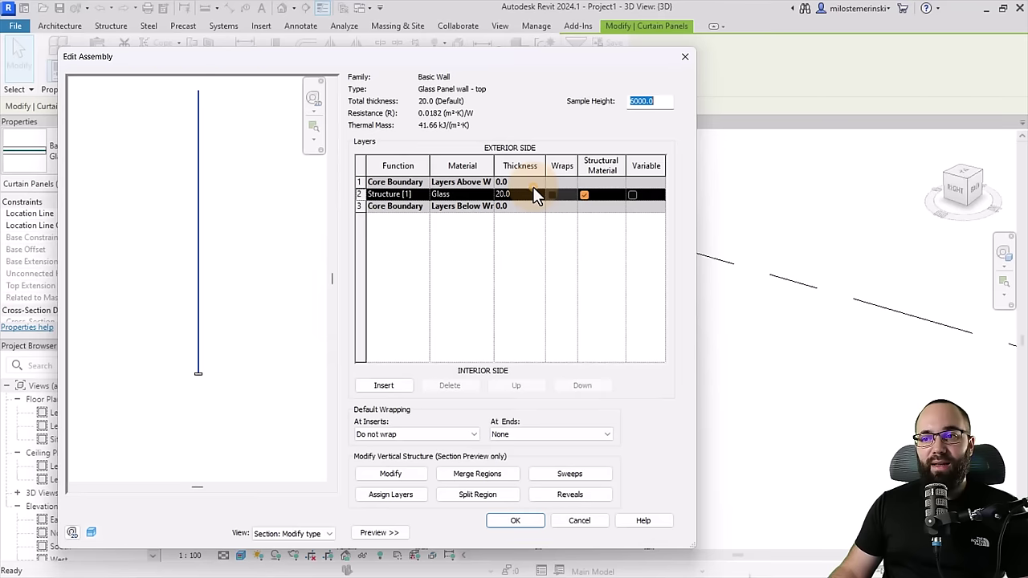
{"action": "left_click", "coordinate": [555, 476]}
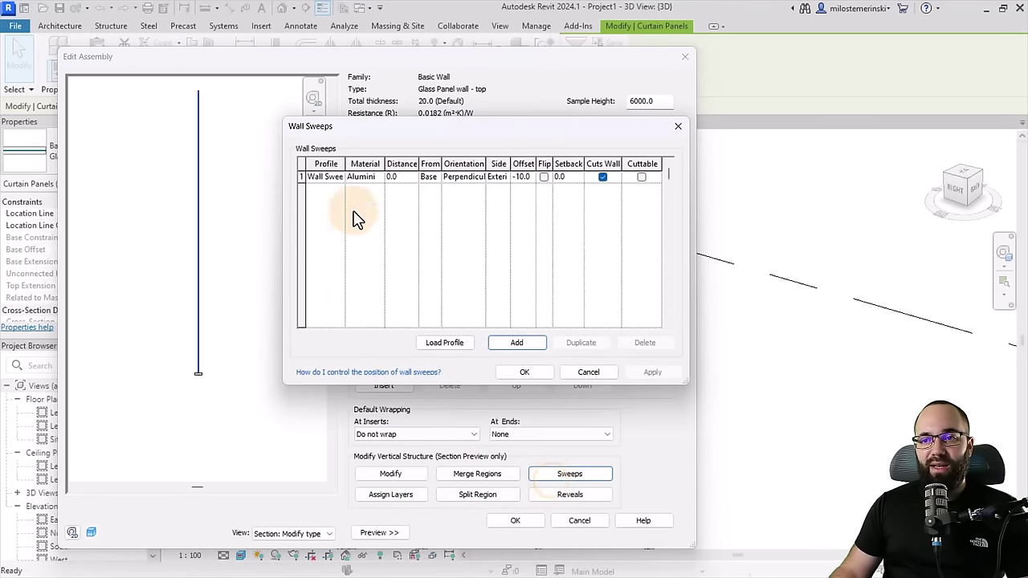
{"action": "left_click", "coordinate": [301, 177]}
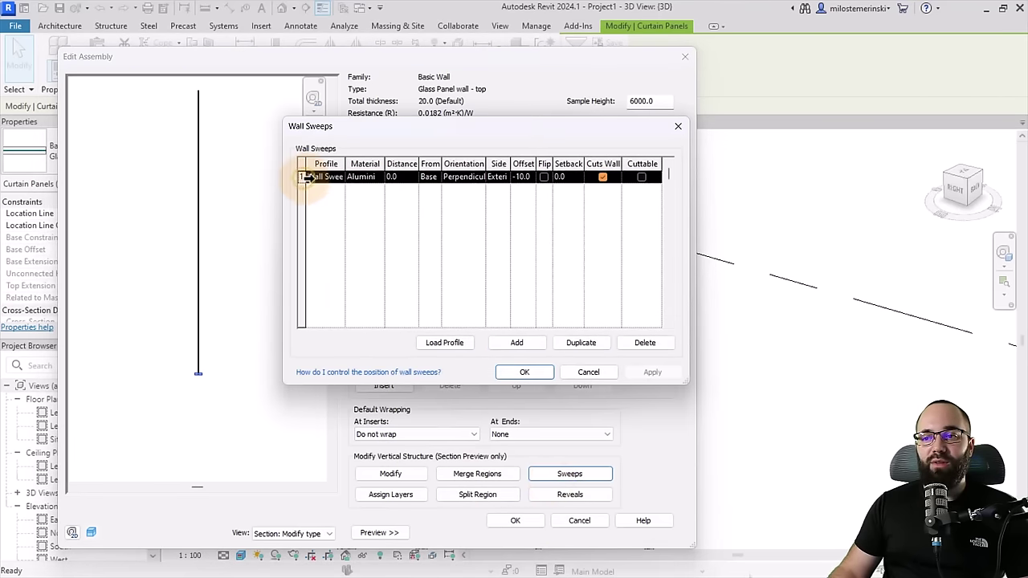
{"action": "left_click", "coordinate": [580, 343]}
{"action": "left_click", "coordinate": [429, 190]}
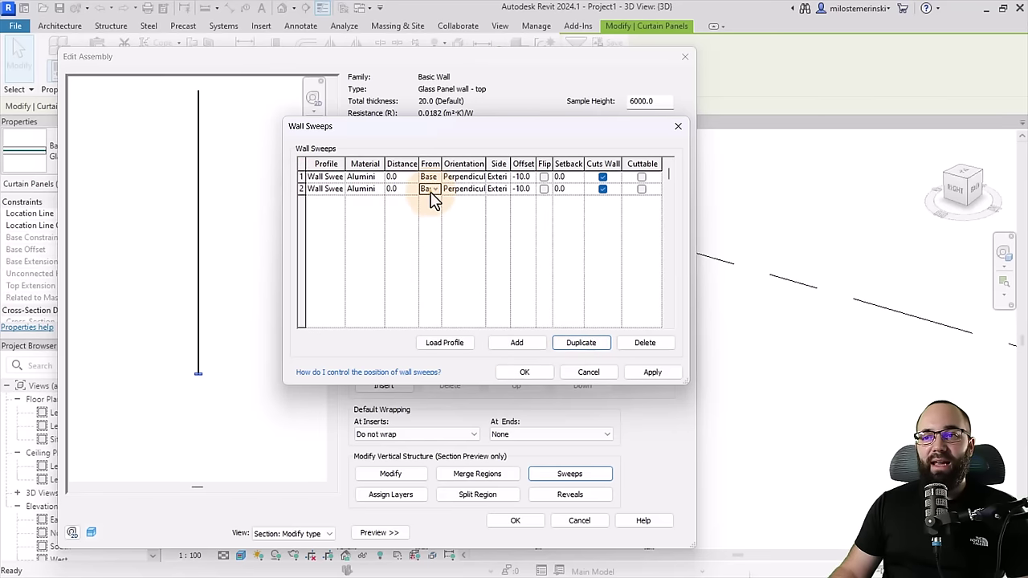
{"action": "left_click", "coordinate": [429, 212]}
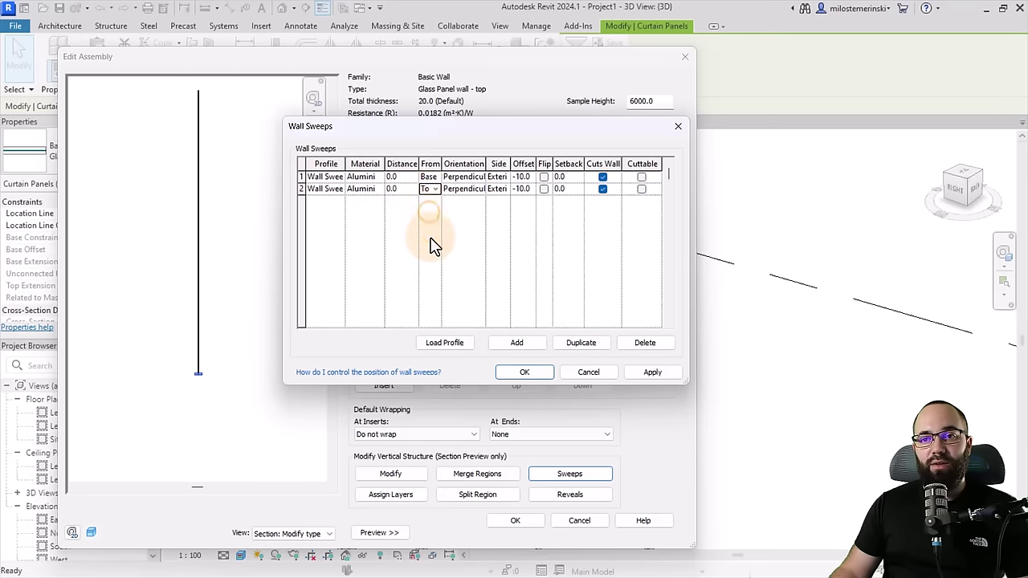
{"action": "left_click", "coordinate": [512, 375]}
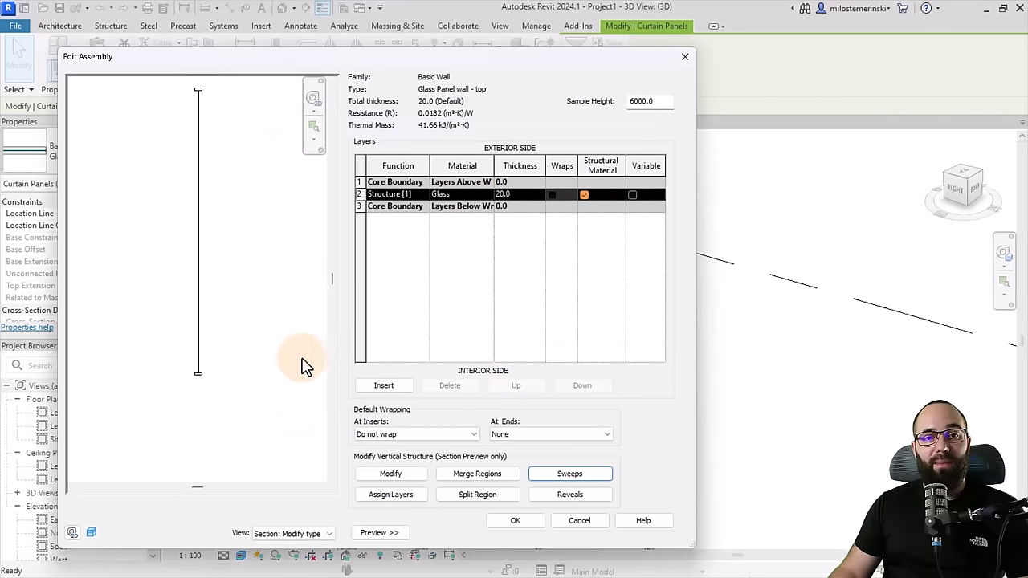
{"action": "left_click", "coordinate": [515, 522]}
{"action": "left_click", "coordinate": [658, 532]}
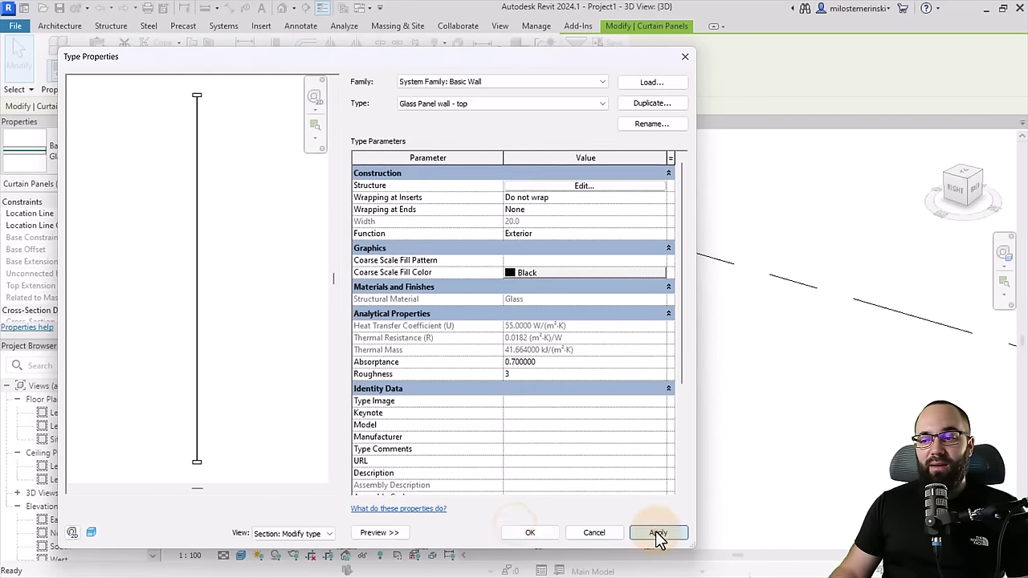
{"action": "left_click", "coordinate": [534, 535]}
Examine the sweeps along the curved curtain wall's upper edge and where they meet the vertical mullions.
{"action": "left_click", "coordinate": [727, 418]}
{"action": "middle_click_drag", "start_coordinate": [727, 418], "coordinate": [650, 375], "text": "shift"}
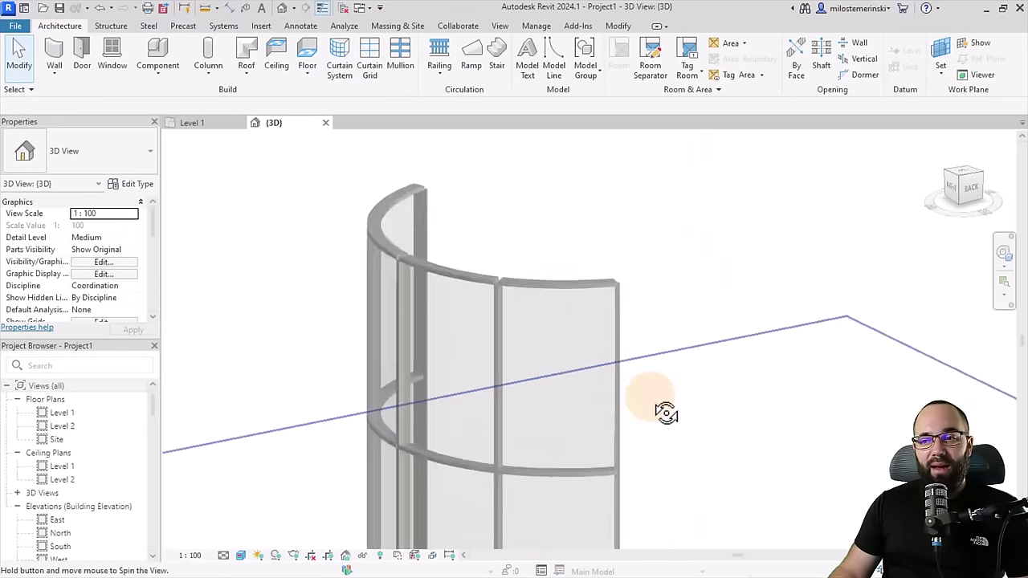
{"action": "scroll", "coordinate": [477, 294], "scroll_direction": "up", "scroll_amount": 3}
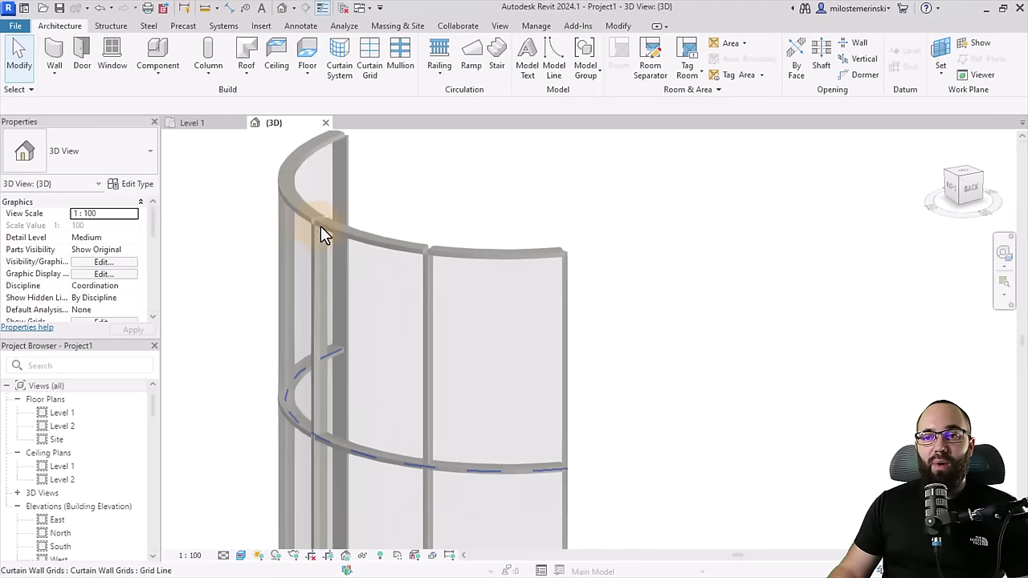
{"action": "left_click", "coordinate": [323, 245]}
{"action": "middle_click_drag", "start_coordinate": [325, 249], "coordinate": [340, 271], "text": "shift"}
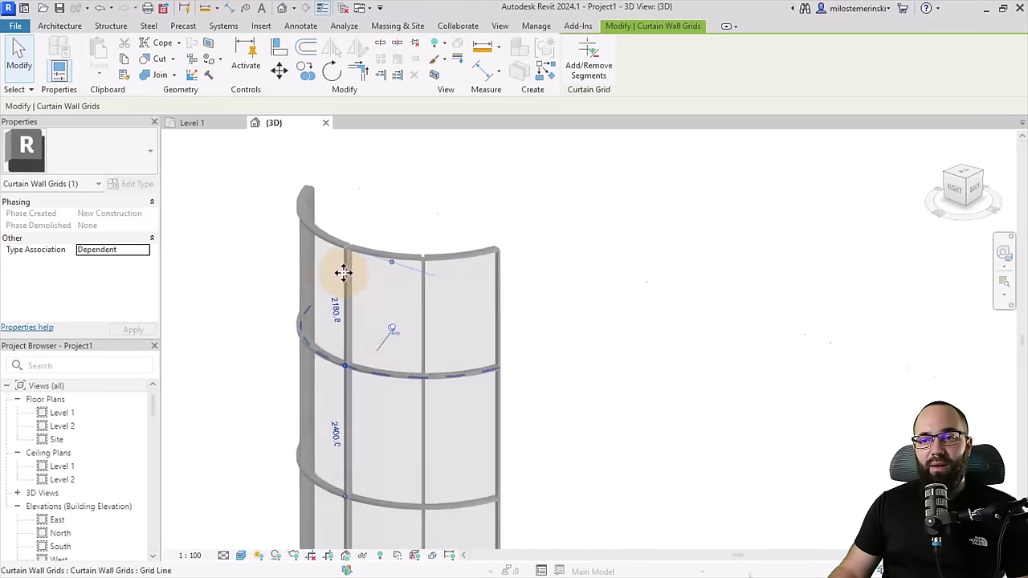
{"action": "scroll", "coordinate": [345, 255], "scroll_direction": "up", "scroll_amount": 5}
{"action": "left_click", "coordinate": [344, 249]}
{"action": "scroll", "coordinate": [425, 307], "scroll_direction": "down", "scroll_amount": 5}
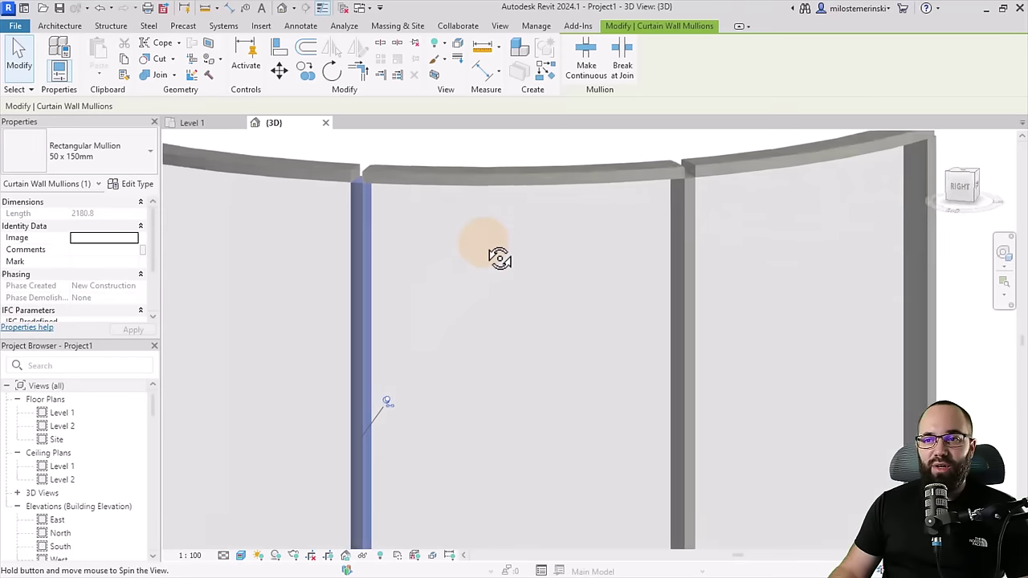
{"action": "middle_click_drag", "start_coordinate": [498, 257], "coordinate": [408, 203], "text": "shift"}
{"action": "key", "text": "Escape"}
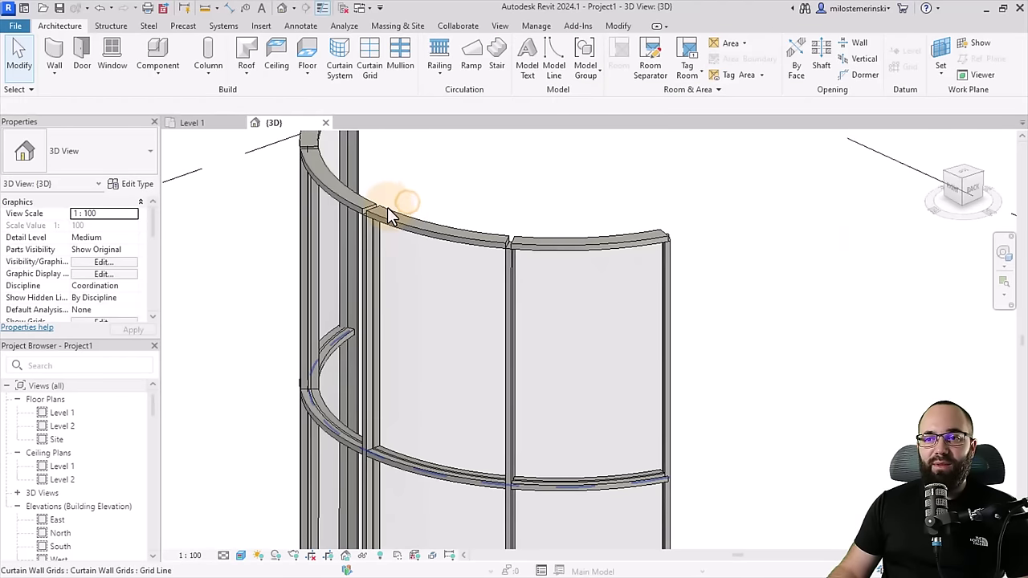
{"action": "scroll", "coordinate": [522, 223], "scroll_direction": "down", "scroll_amount": 3}
{"action": "middle_click_drag", "start_coordinate": [521, 223], "coordinate": [452, 459], "text": "shift"}
{"action": "scroll", "coordinate": [438, 434], "scroll_direction": "up", "scroll_amount": 5}
{"action": "scroll", "coordinate": [434, 434], "scroll_direction": "down", "scroll_amount": 8}
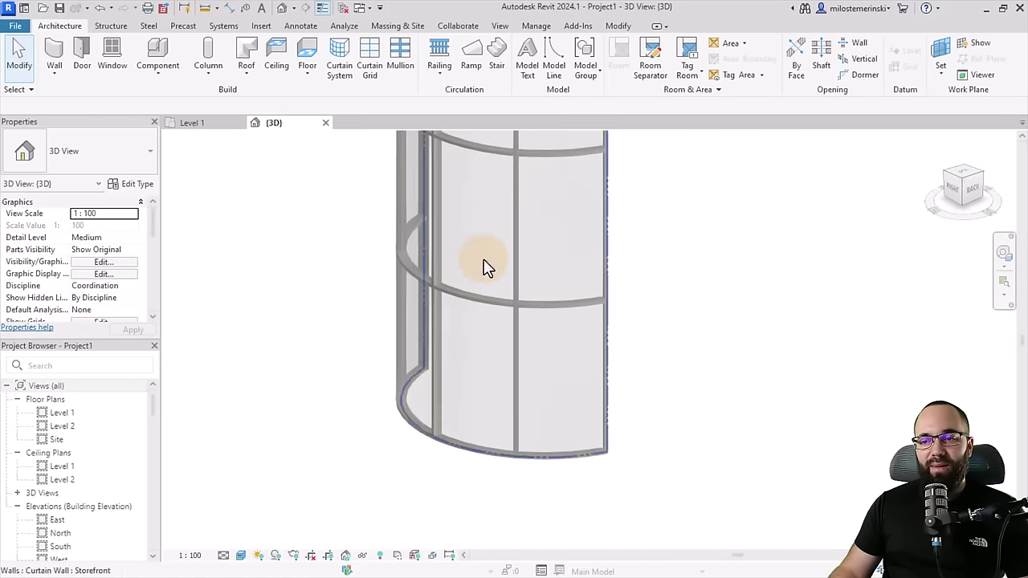
Check the wall sweep settings in the structure of the straight glass wall's current type.
{"action": "left_click", "coordinate": [302, 271]}
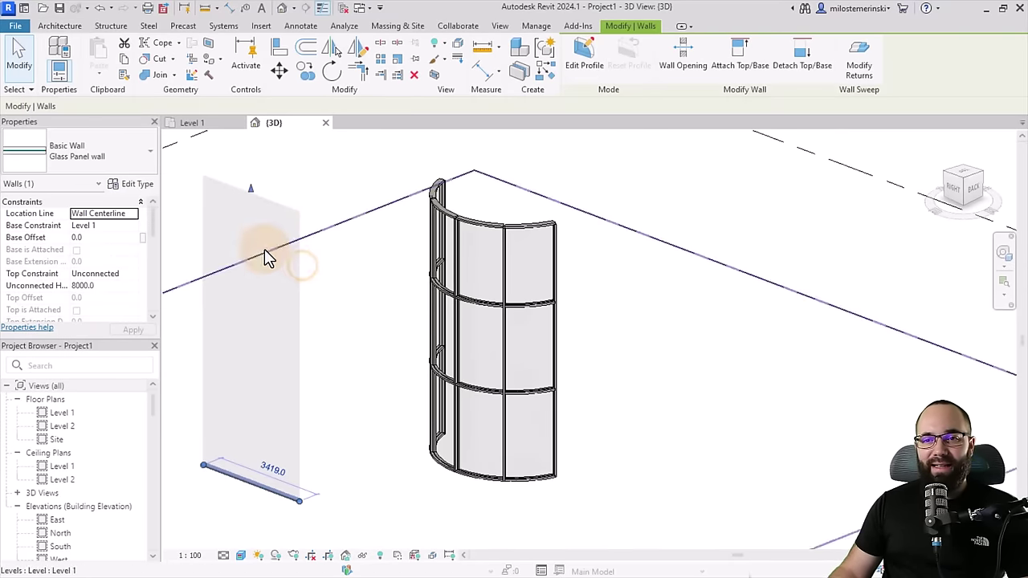
{"action": "left_click", "coordinate": [143, 184]}
{"action": "left_click", "coordinate": [385, 187]}
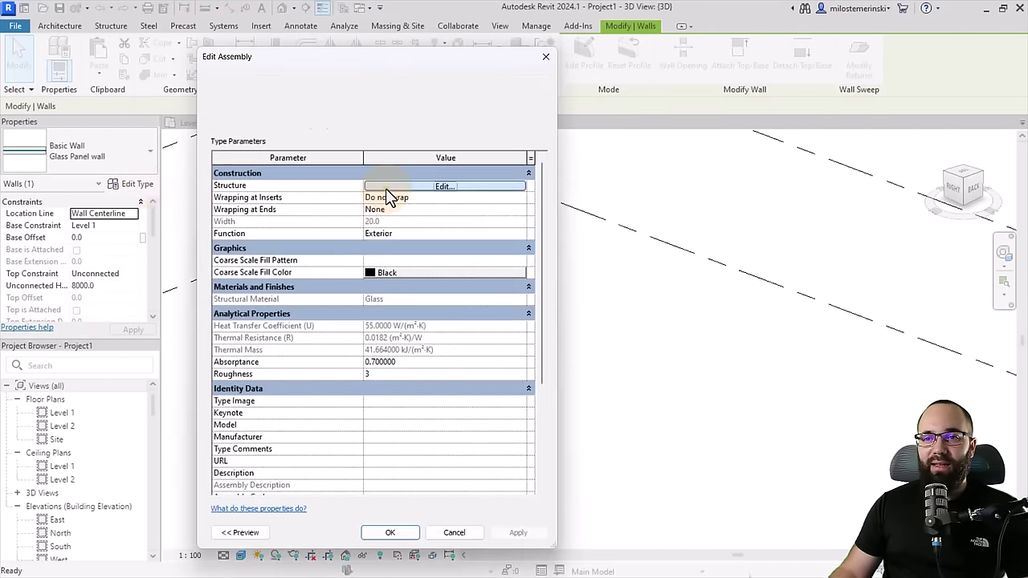
{"action": "left_click", "coordinate": [241, 533]}
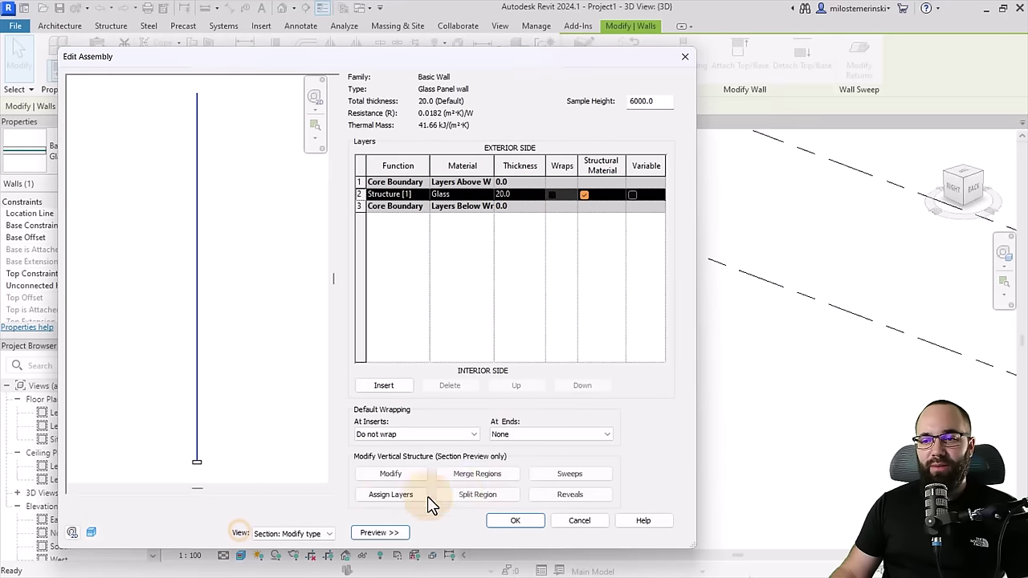
{"action": "left_click", "coordinate": [570, 474]}
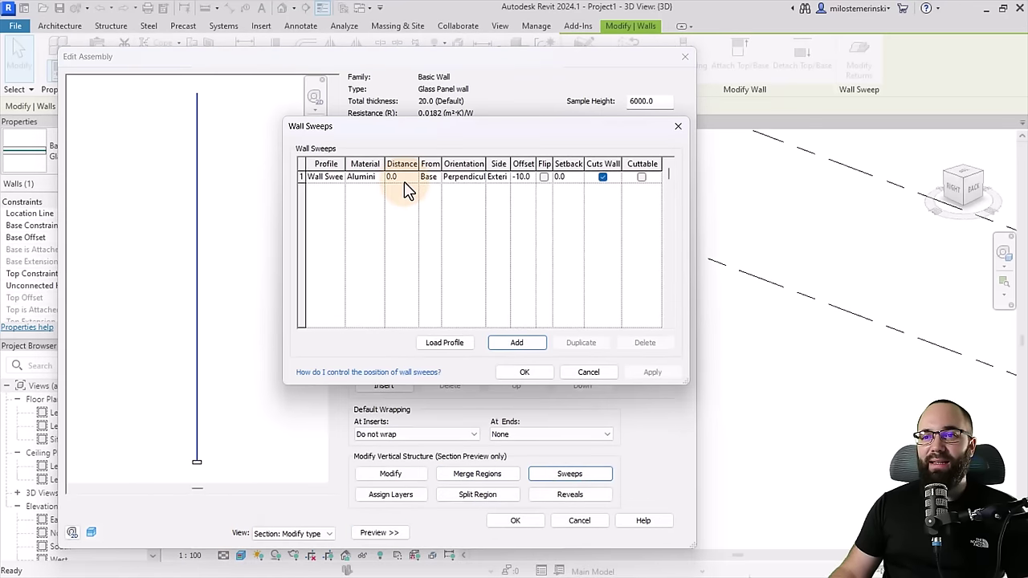
{"action": "left_click", "coordinate": [577, 372]}
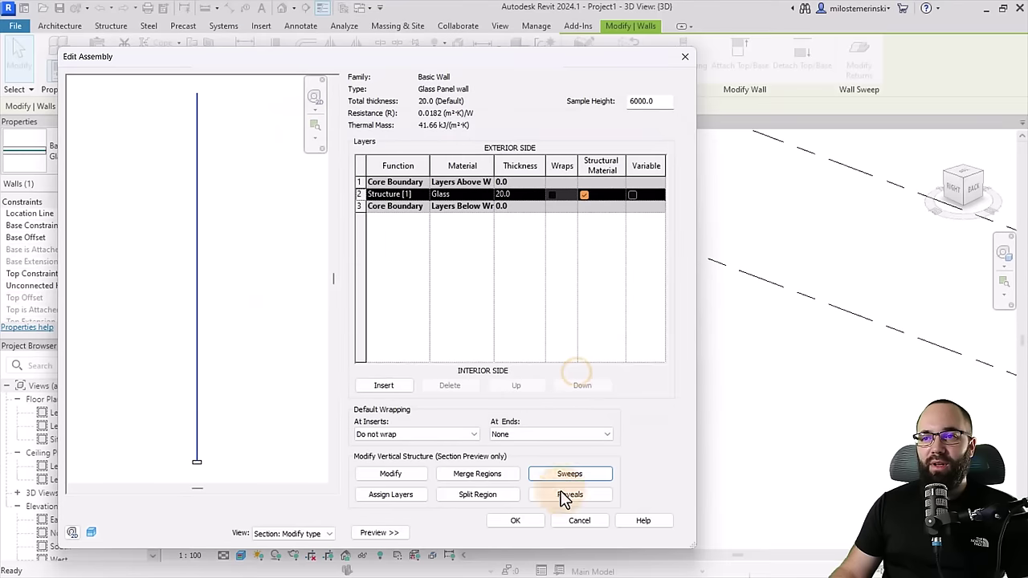
{"action": "left_click", "coordinate": [574, 522]}
Switch the straight wall to the Glass Panel wall - top type and set its top sweep's distance to -50.
{"action": "left_click", "coordinate": [487, 103]}
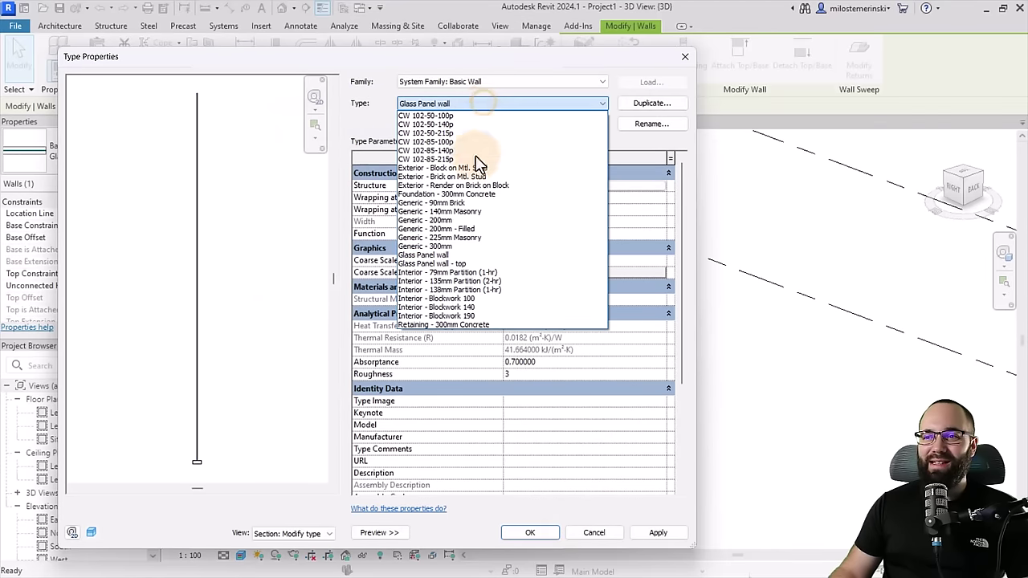
{"action": "left_click", "coordinate": [469, 263]}
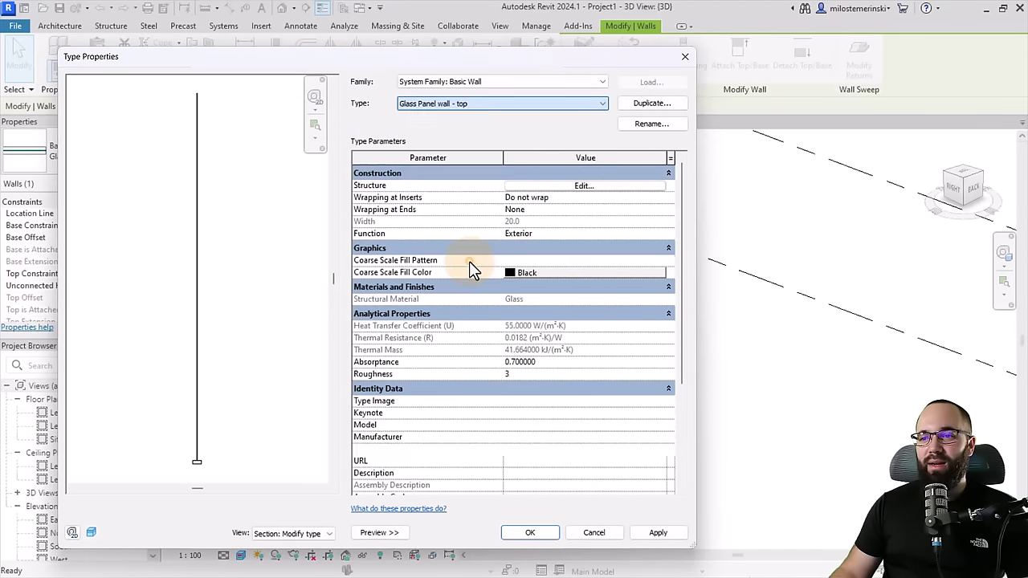
{"action": "left_click", "coordinate": [540, 187]}
{"action": "left_click", "coordinate": [567, 476]}
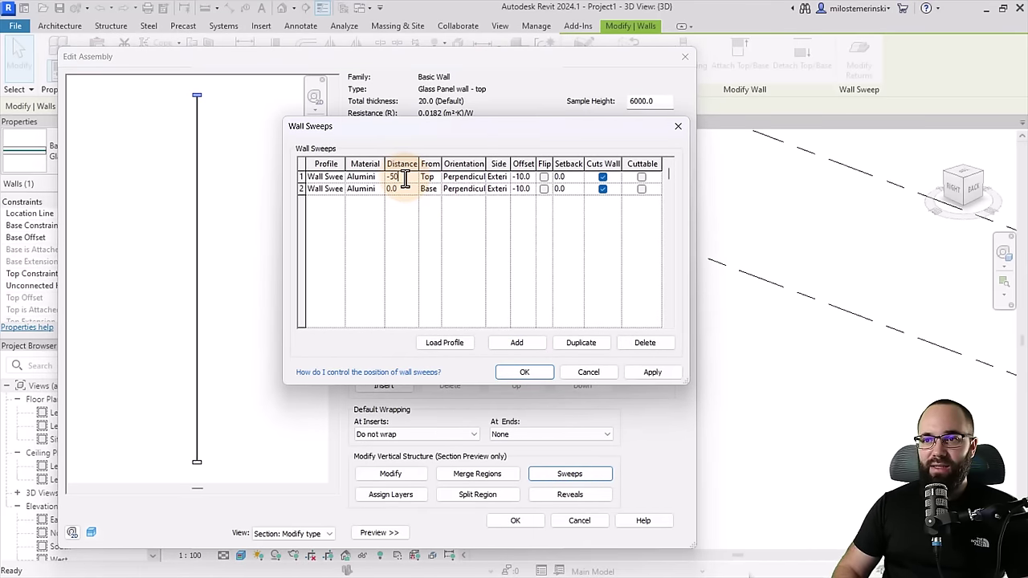
{"action": "left_click", "coordinate": [426, 221]}
{"action": "left_click", "coordinate": [649, 374]}
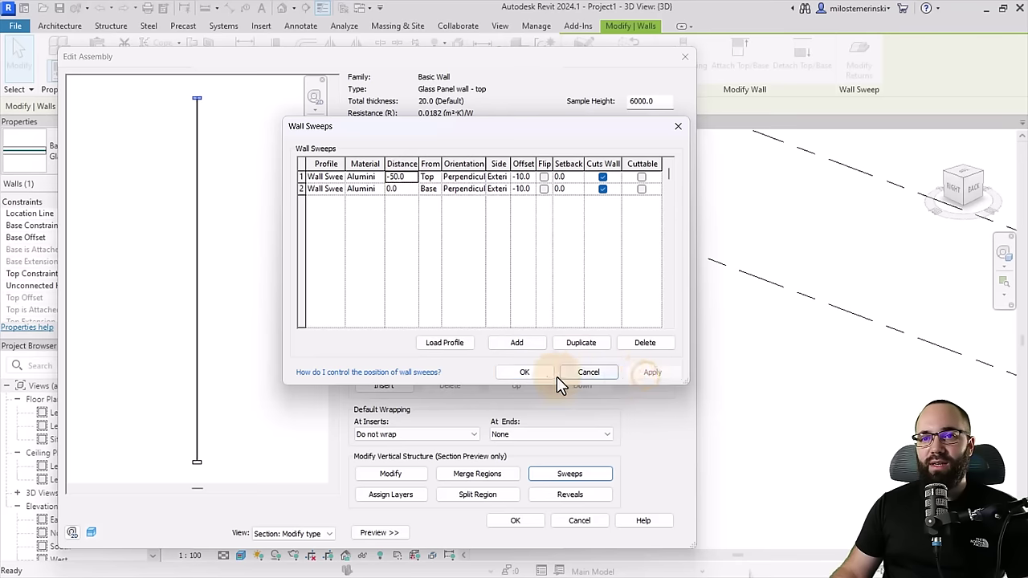
{"action": "left_click", "coordinate": [524, 373]}
{"action": "left_click", "coordinate": [518, 522]}
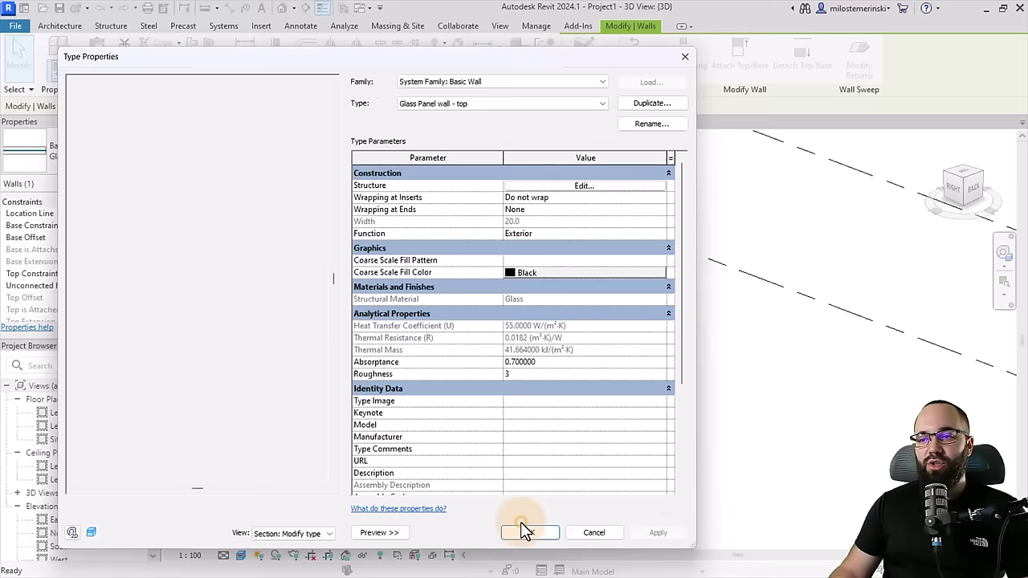
{"action": "left_click", "coordinate": [533, 532]}
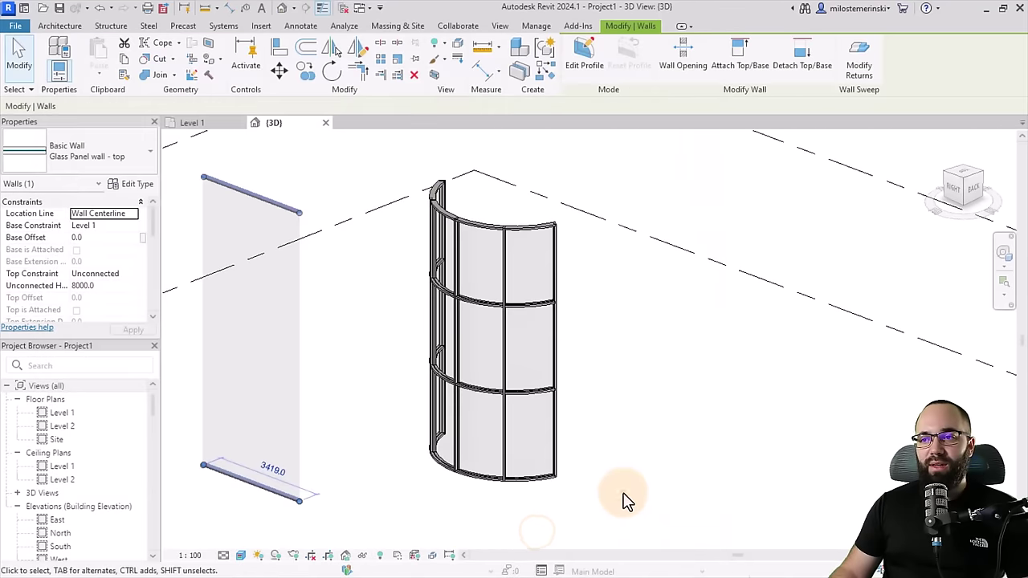
Examine the curved curtain wall's continuous top edge and its horizontal and vertical mullions from several angles.
{"action": "left_click", "coordinate": [623, 494]}
{"action": "scroll", "coordinate": [440, 169], "scroll_direction": "up", "scroll_amount": 2}
{"action": "scroll", "coordinate": [488, 313], "scroll_direction": "up", "scroll_amount": 4}
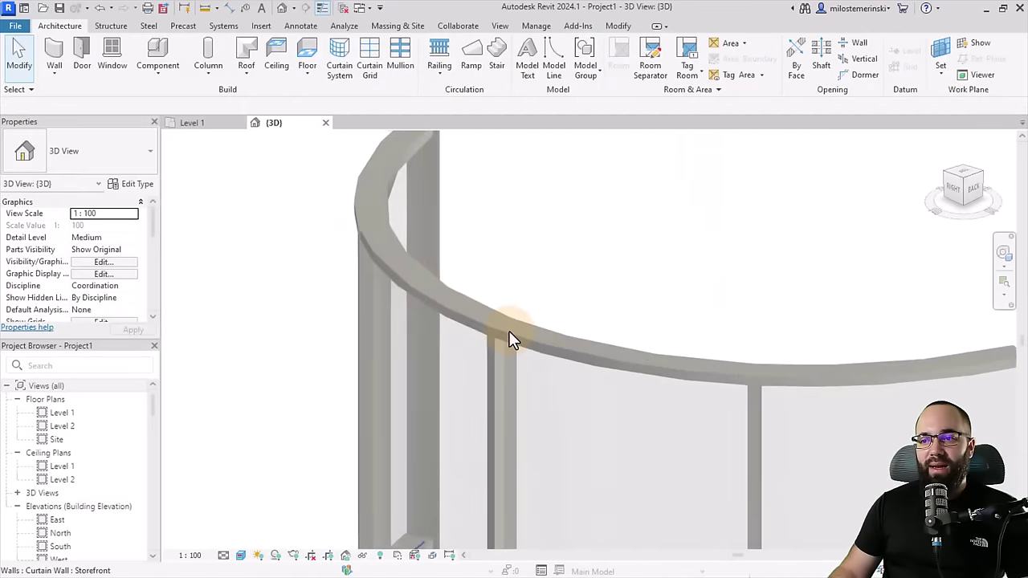
{"action": "middle_click_drag", "start_coordinate": [458, 321], "coordinate": [496, 337], "text": "shift"}
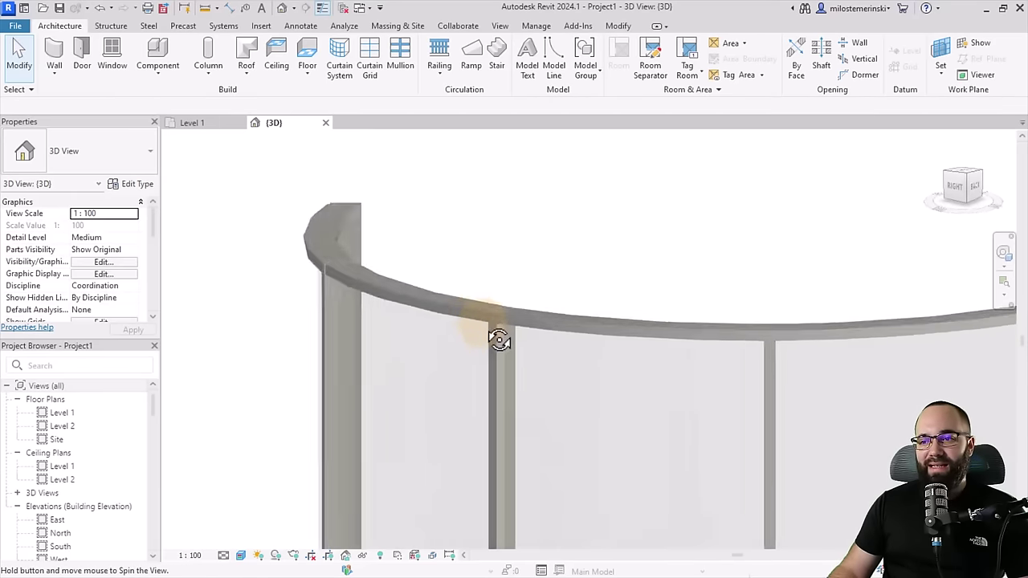
{"action": "scroll", "coordinate": [496, 338], "scroll_direction": "up", "scroll_amount": 3}
{"action": "scroll", "coordinate": [447, 299], "scroll_direction": "down", "scroll_amount": 4}
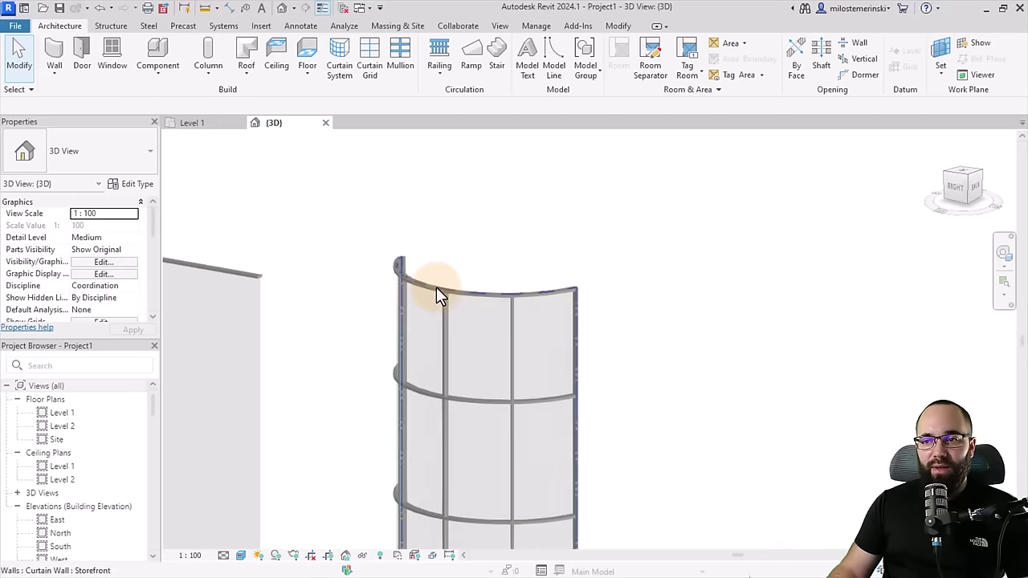
{"action": "middle_click_drag", "start_coordinate": [438, 294], "coordinate": [459, 356], "text": "shift"}
{"action": "scroll", "coordinate": [406, 298], "scroll_direction": "down", "scroll_amount": 4}
{"action": "middle_click_drag", "start_coordinate": [407, 298], "coordinate": [479, 381], "text": "shift"}
{"action": "scroll", "coordinate": [408, 345], "scroll_direction": "up", "scroll_amount": 3}
{"action": "scroll", "coordinate": [459, 378], "scroll_direction": "up", "scroll_amount": 2}
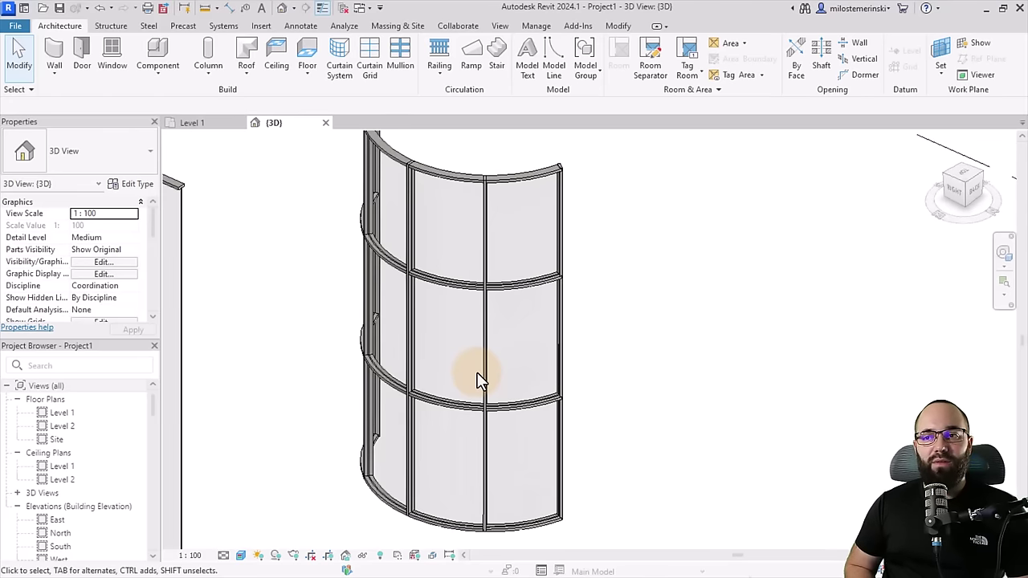
{"action": "mouse_move", "coordinate": [485, 372]}
{"action": "middle_mouse_down", "text": "shift"}
{"action": "mouse_move", "coordinate": [482, 356]}
{"action": "mouse_move", "coordinate": [436, 361]}
{"action": "mouse_move", "coordinate": [493, 359]}
{"action": "middle_mouse_up", "text": "shift"}
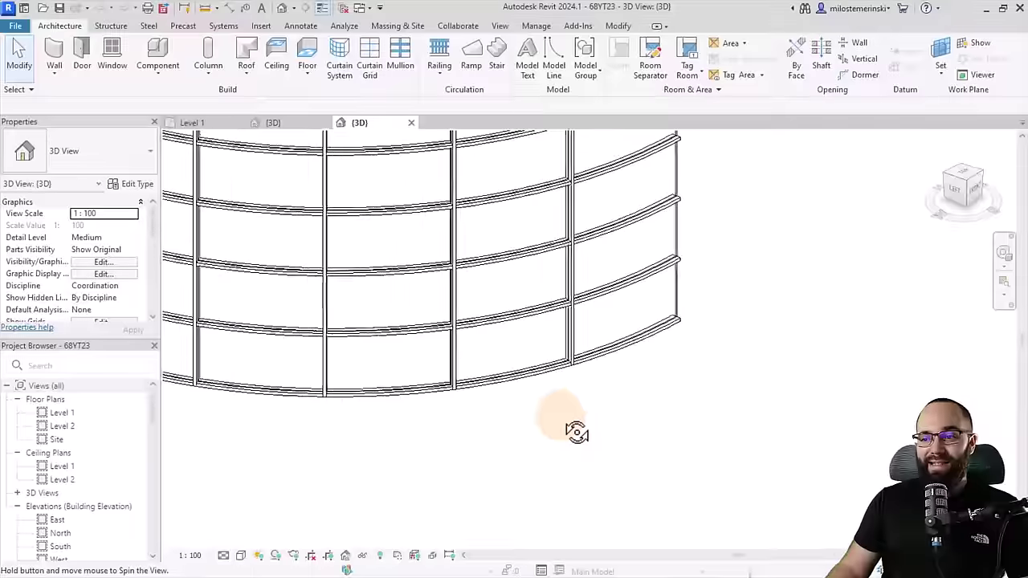
In the 68YT23 project, inspect the section preview of the Stacked Curtain Wall type used for a curved panel.
{"action": "middle_click_drag", "start_coordinate": [573, 429], "coordinate": [601, 434], "text": "shift"}
{"action": "middle_click_drag", "start_coordinate": [544, 372], "coordinate": [571, 461], "text": "shift"}
{"action": "left_click", "coordinate": [561, 360]}
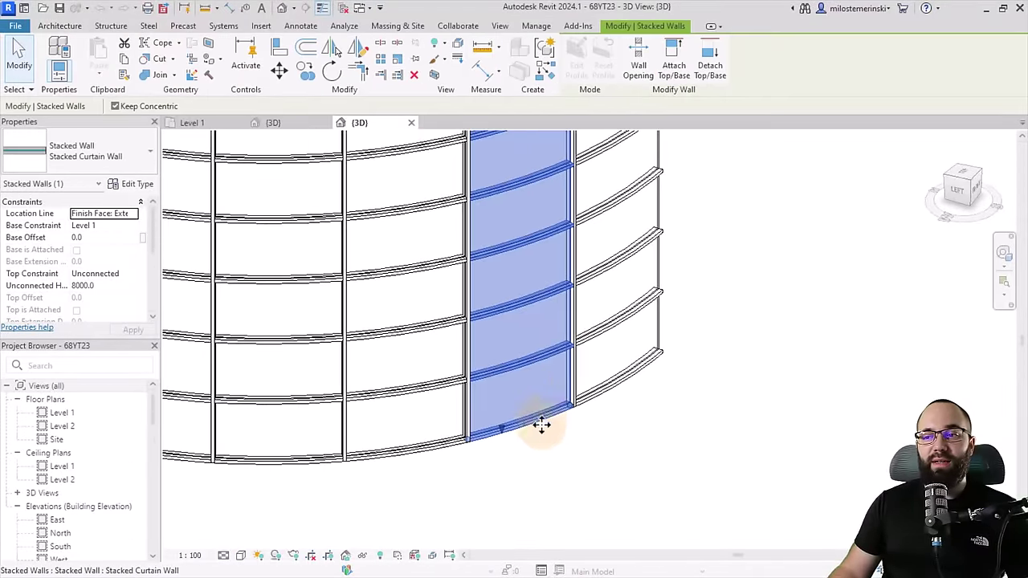
{"action": "left_click", "coordinate": [151, 188]}
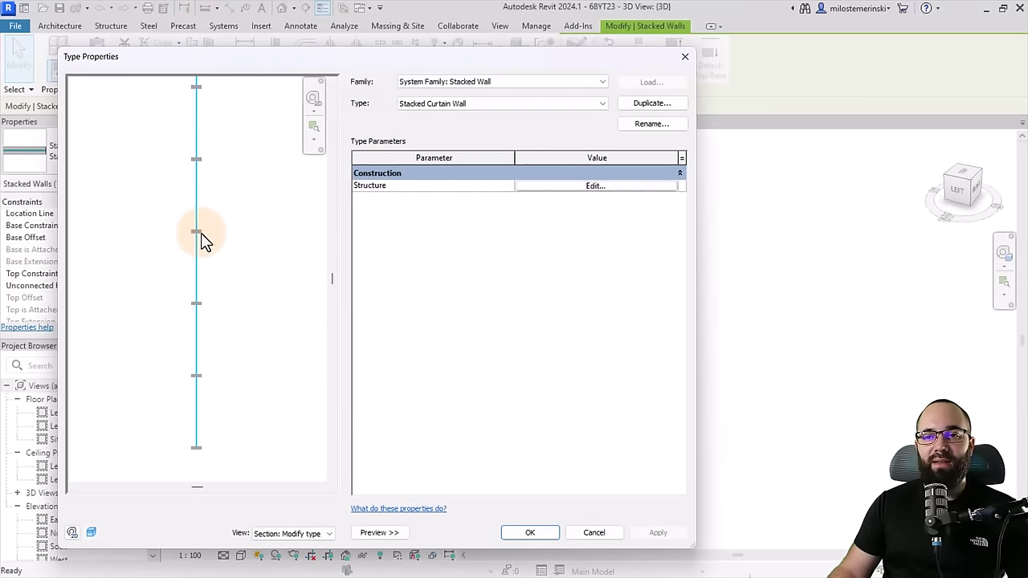
{"action": "middle_click_drag", "start_coordinate": [273, 303], "coordinate": [276, 253]}
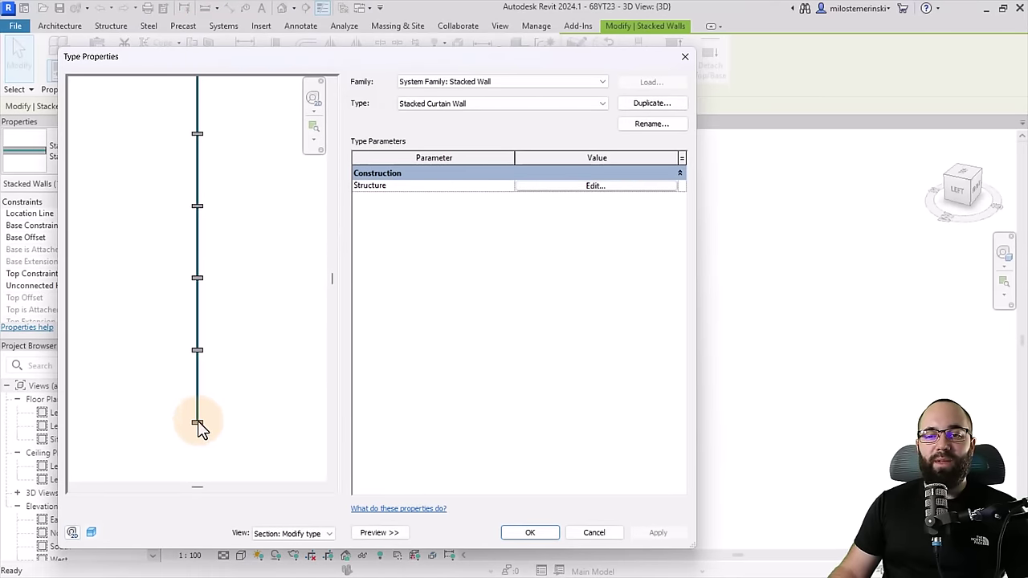
{"action": "left_click", "coordinate": [573, 534]}
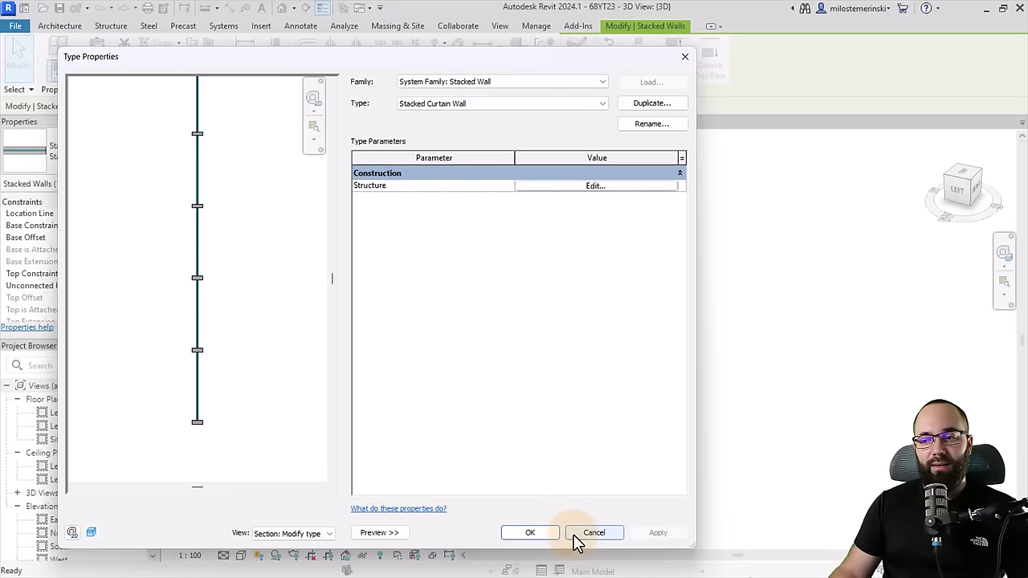
{"action": "left_click", "coordinate": [523, 477]}
Check which wall type forms the vertical mullion between two stacked wall panels and how it meets the horizontal sweeps.
{"action": "left_click", "coordinate": [469, 429]}
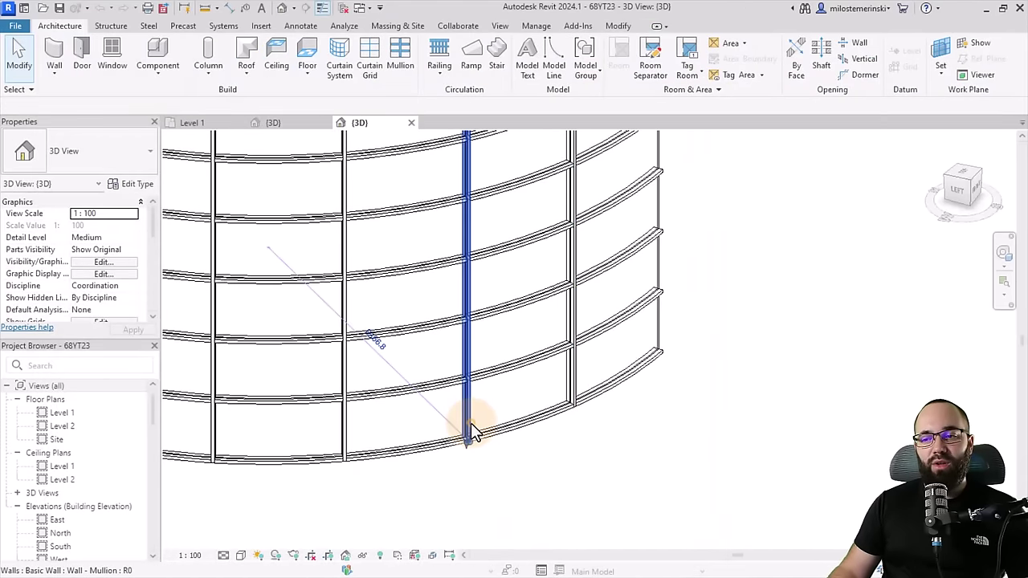
{"action": "scroll", "coordinate": [504, 479], "scroll_direction": "down", "scroll_amount": 3}
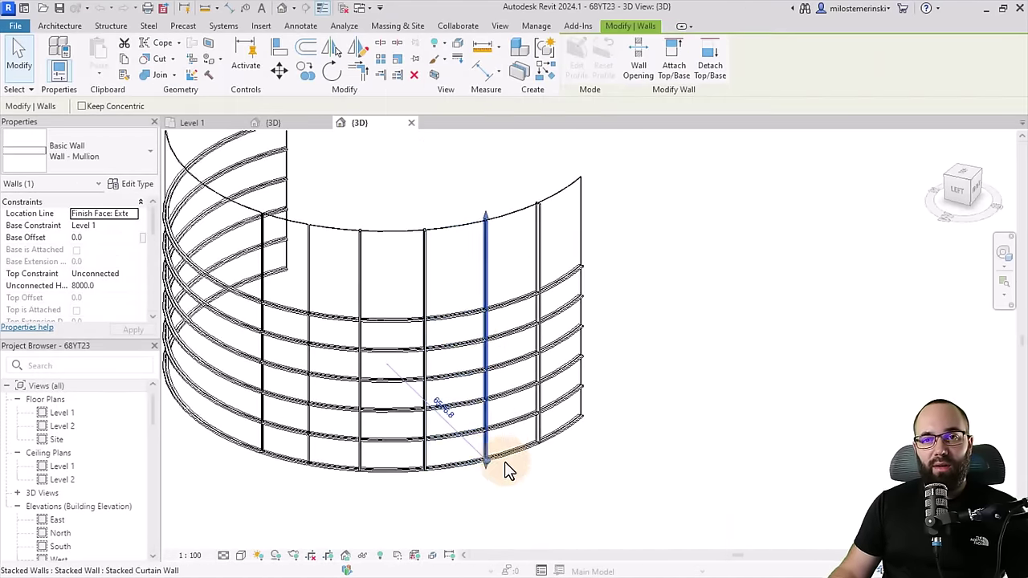
{"action": "scroll", "coordinate": [494, 471], "scroll_direction": "up", "scroll_amount": 4}
{"action": "scroll", "coordinate": [486, 468], "scroll_direction": "up", "scroll_amount": 2}
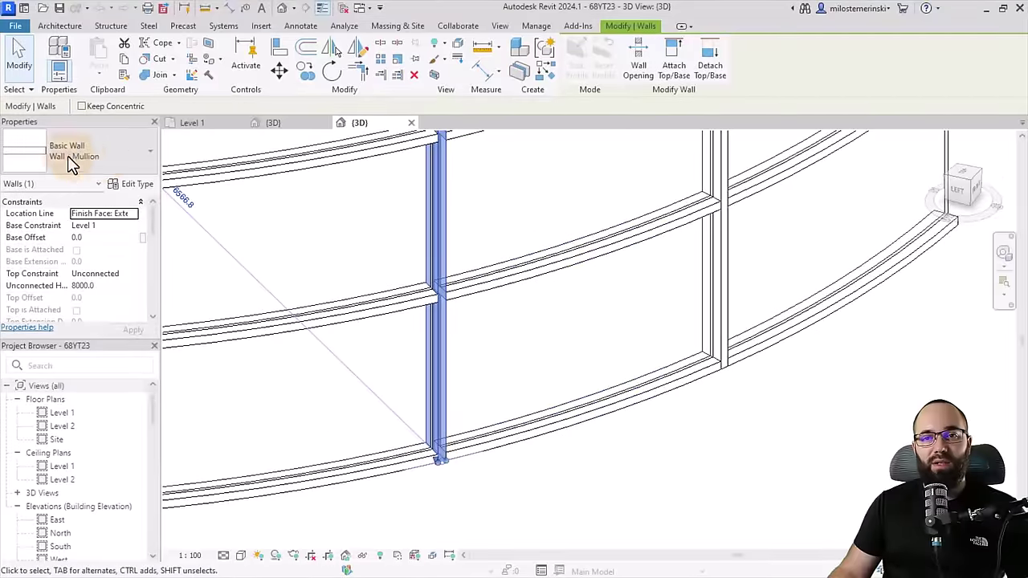
{"action": "scroll", "coordinate": [562, 474], "scroll_direction": "down", "scroll_amount": 2}
{"action": "left_click", "coordinate": [602, 480]}
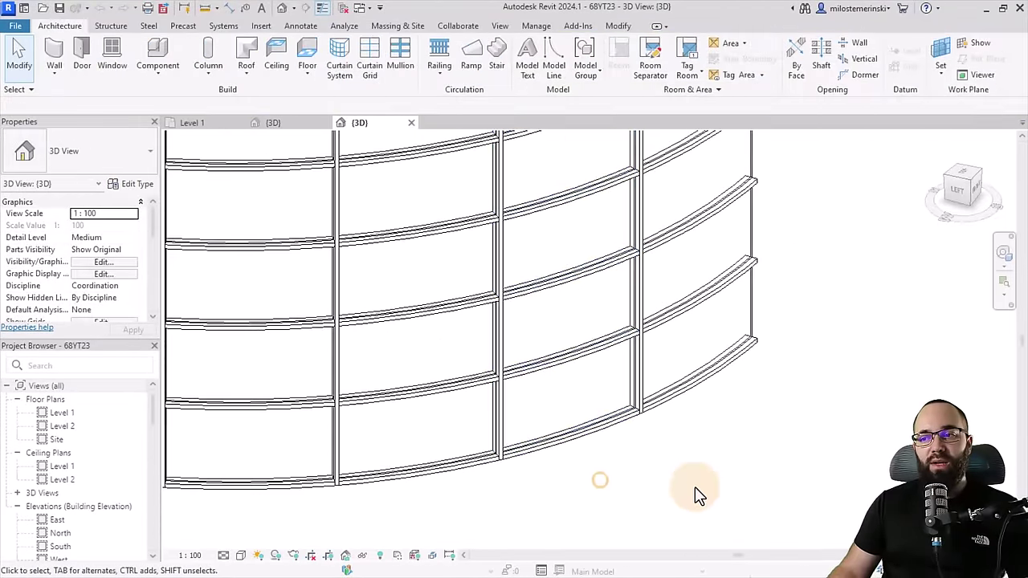
{"action": "mouse_move", "coordinate": [696, 493]}
{"action": "middle_mouse_down", "text": "shift"}
{"action": "mouse_move", "coordinate": [581, 479]}
{"action": "mouse_move", "coordinate": [714, 489]}
{"action": "middle_mouse_up", "text": "shift"}
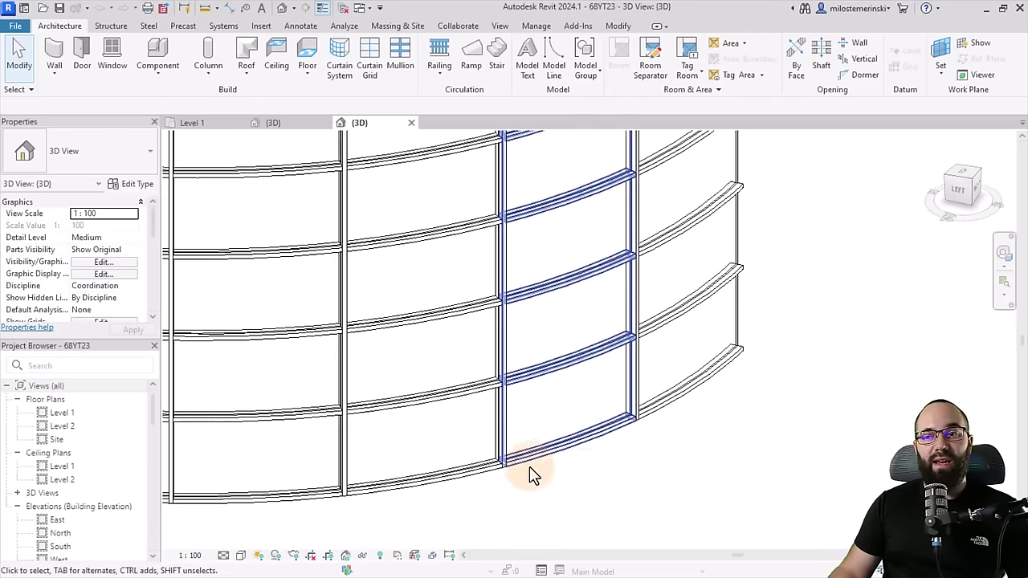
{"action": "scroll", "coordinate": [518, 478], "scroll_direction": "up", "scroll_amount": 2}
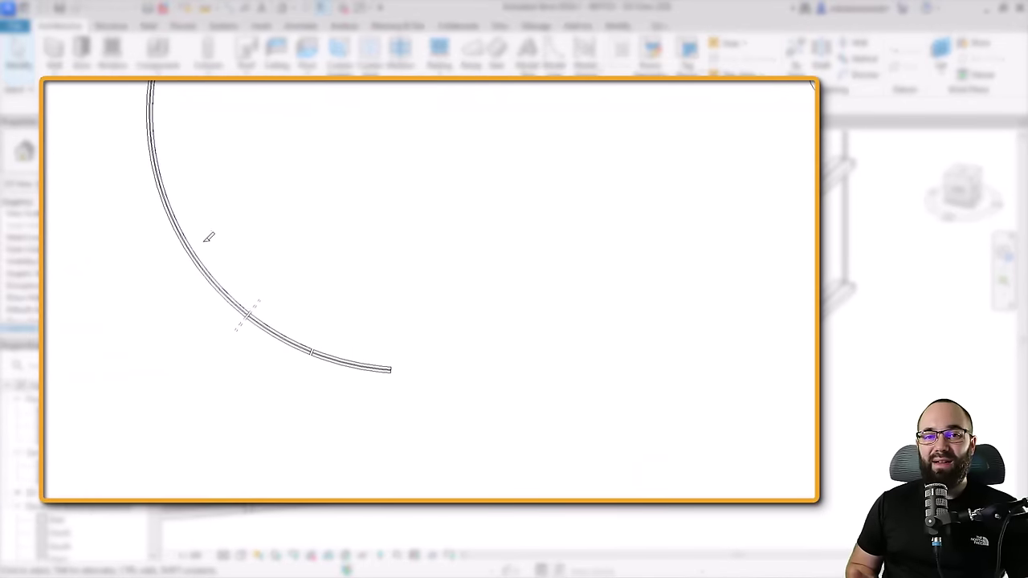
{"action": "scroll", "coordinate": [207, 253], "scroll_direction": "up", "scroll_amount": 5}
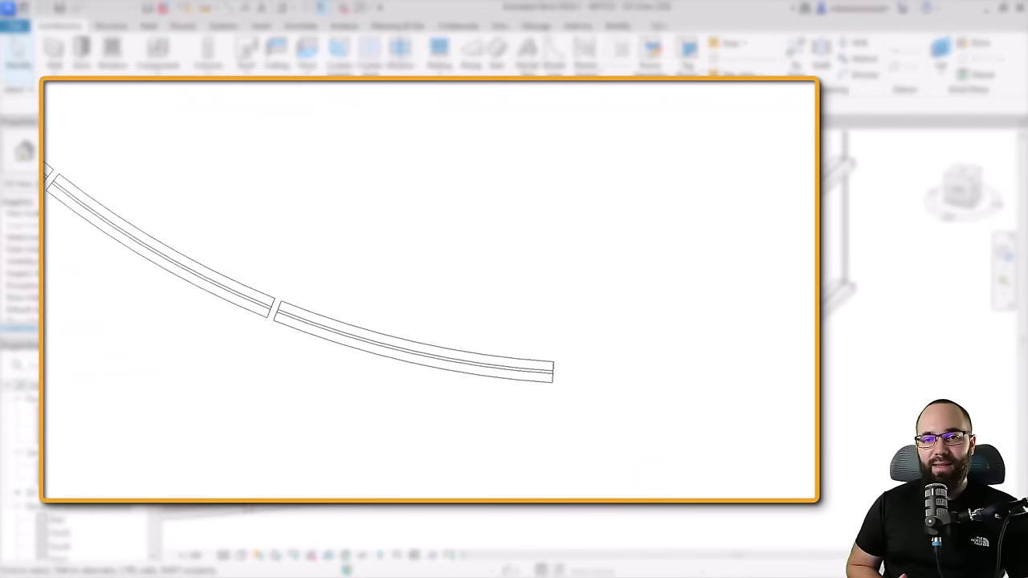